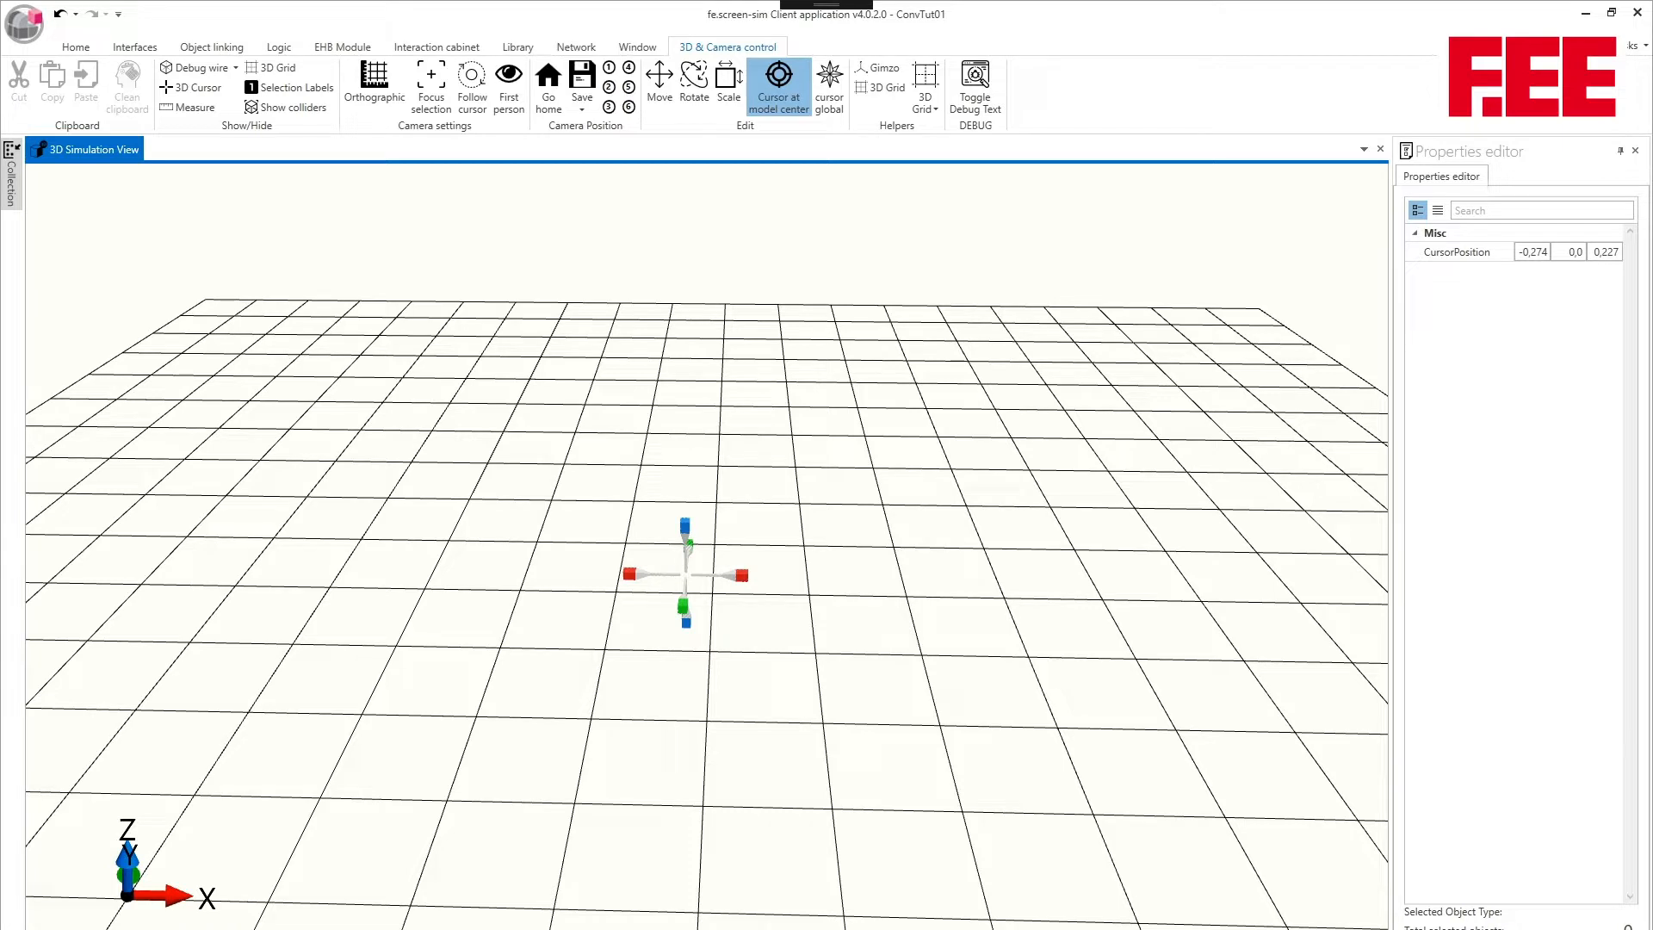
- Find the motion joint in the object collection with "mot" and add it at the 3D cursor
{"action": "left_click", "coordinate": [11, 176]}
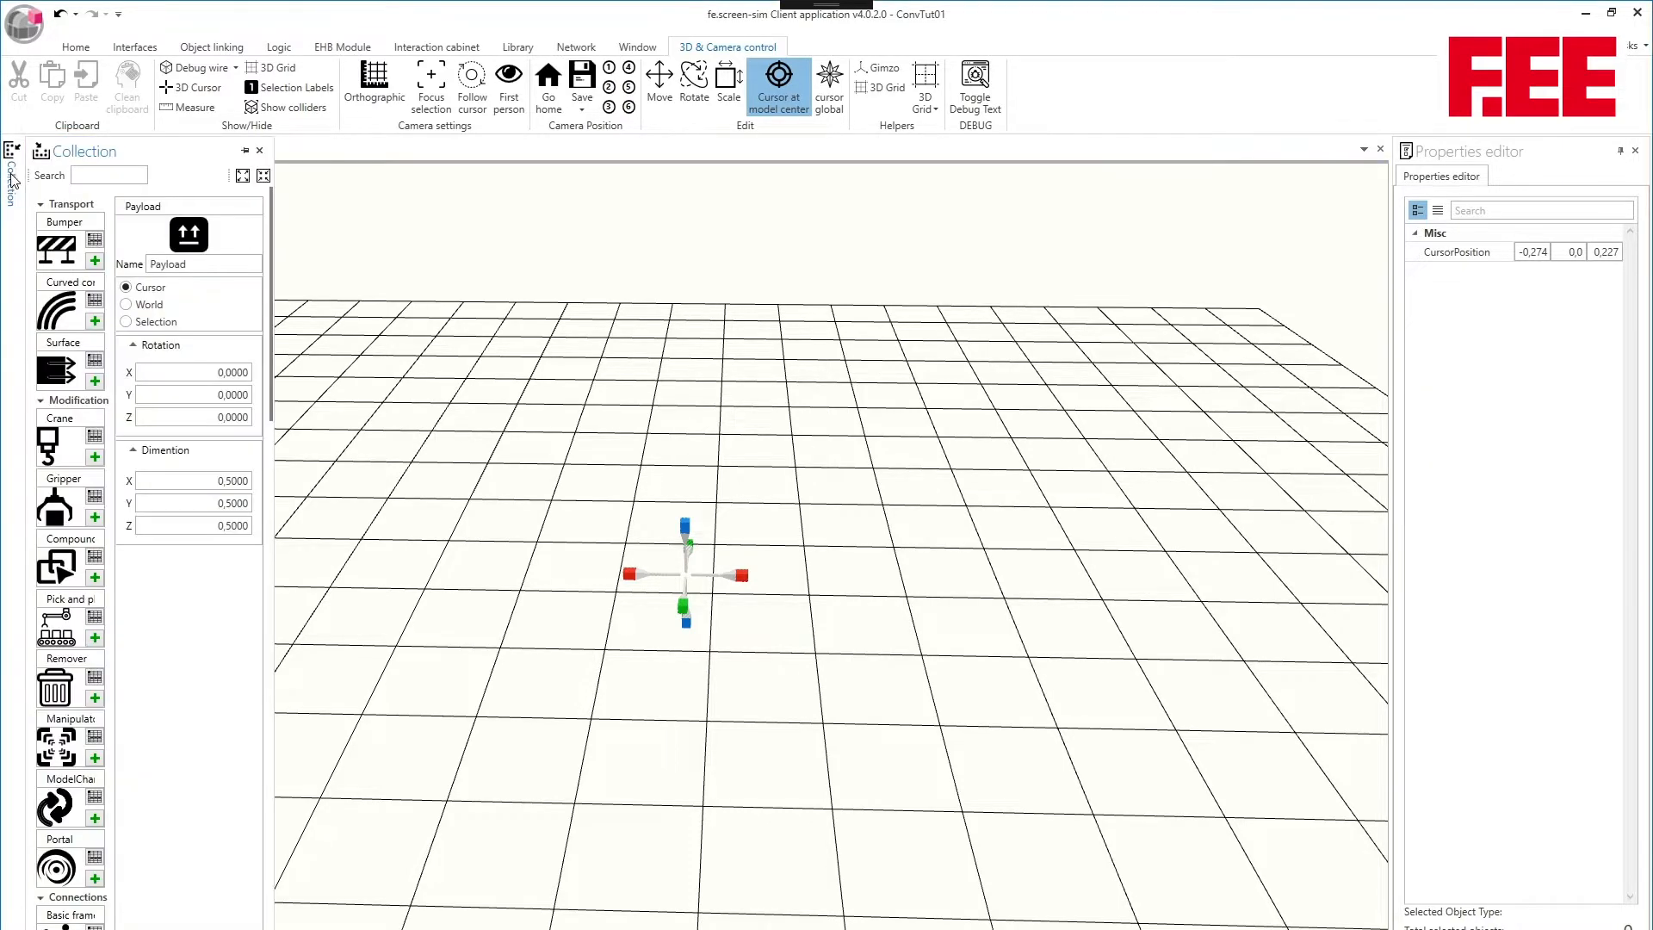
{"action": "left_click", "coordinate": [110, 173]}
{"action": "type", "text": "mot"}
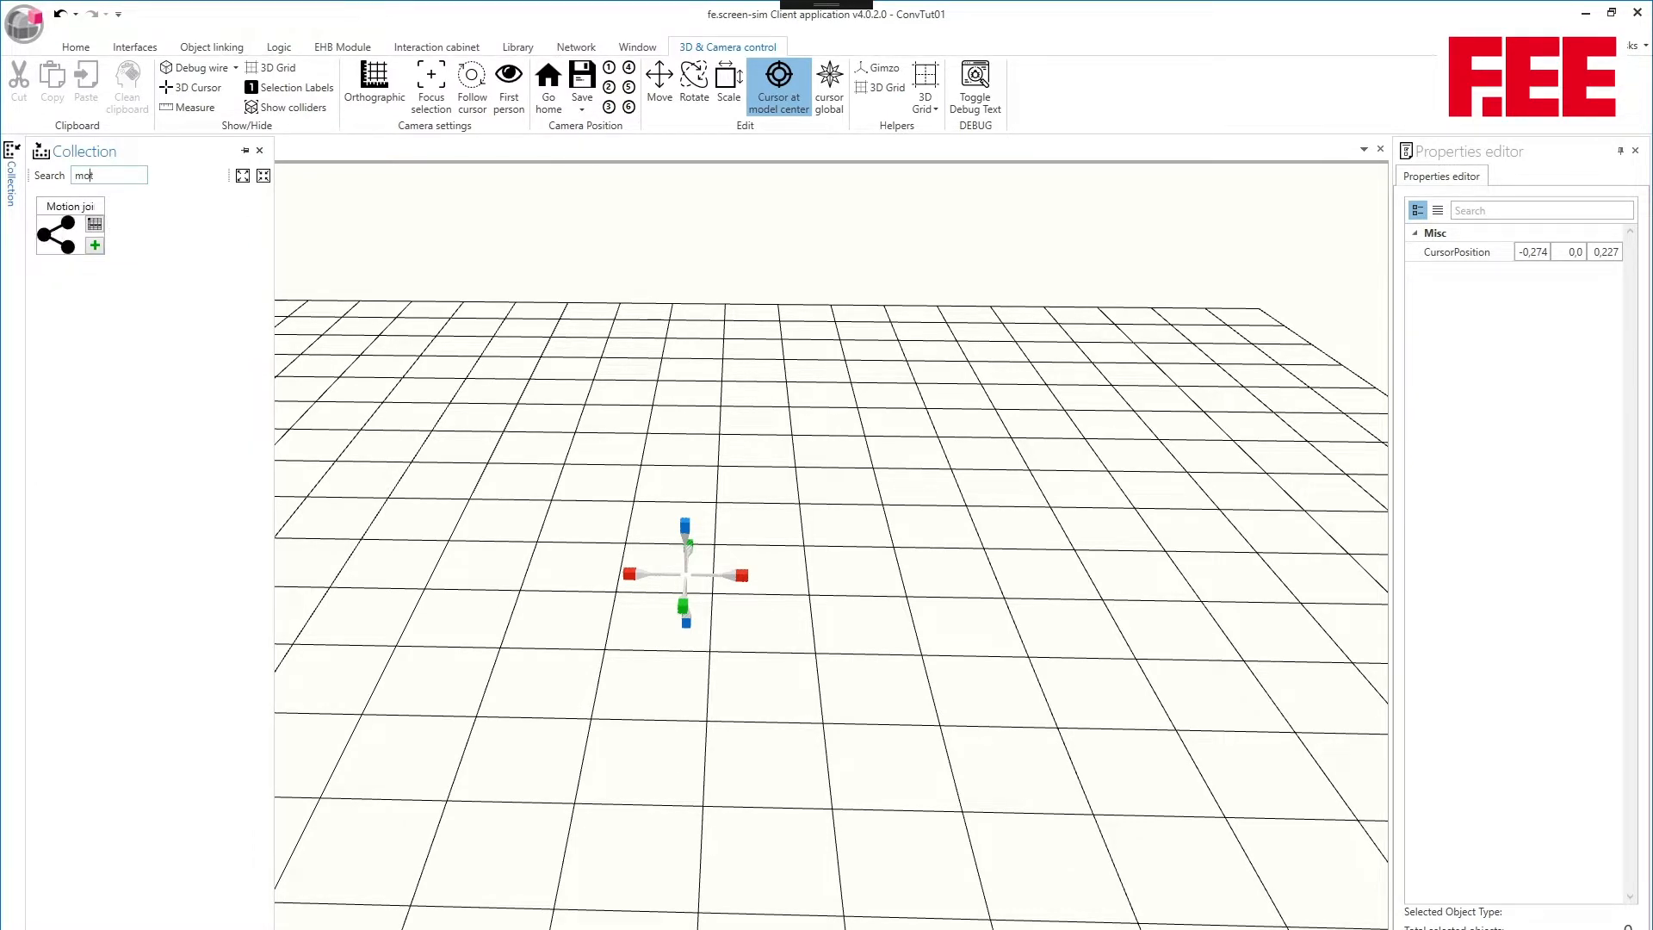
{"action": "left_click", "coordinate": [56, 245]}
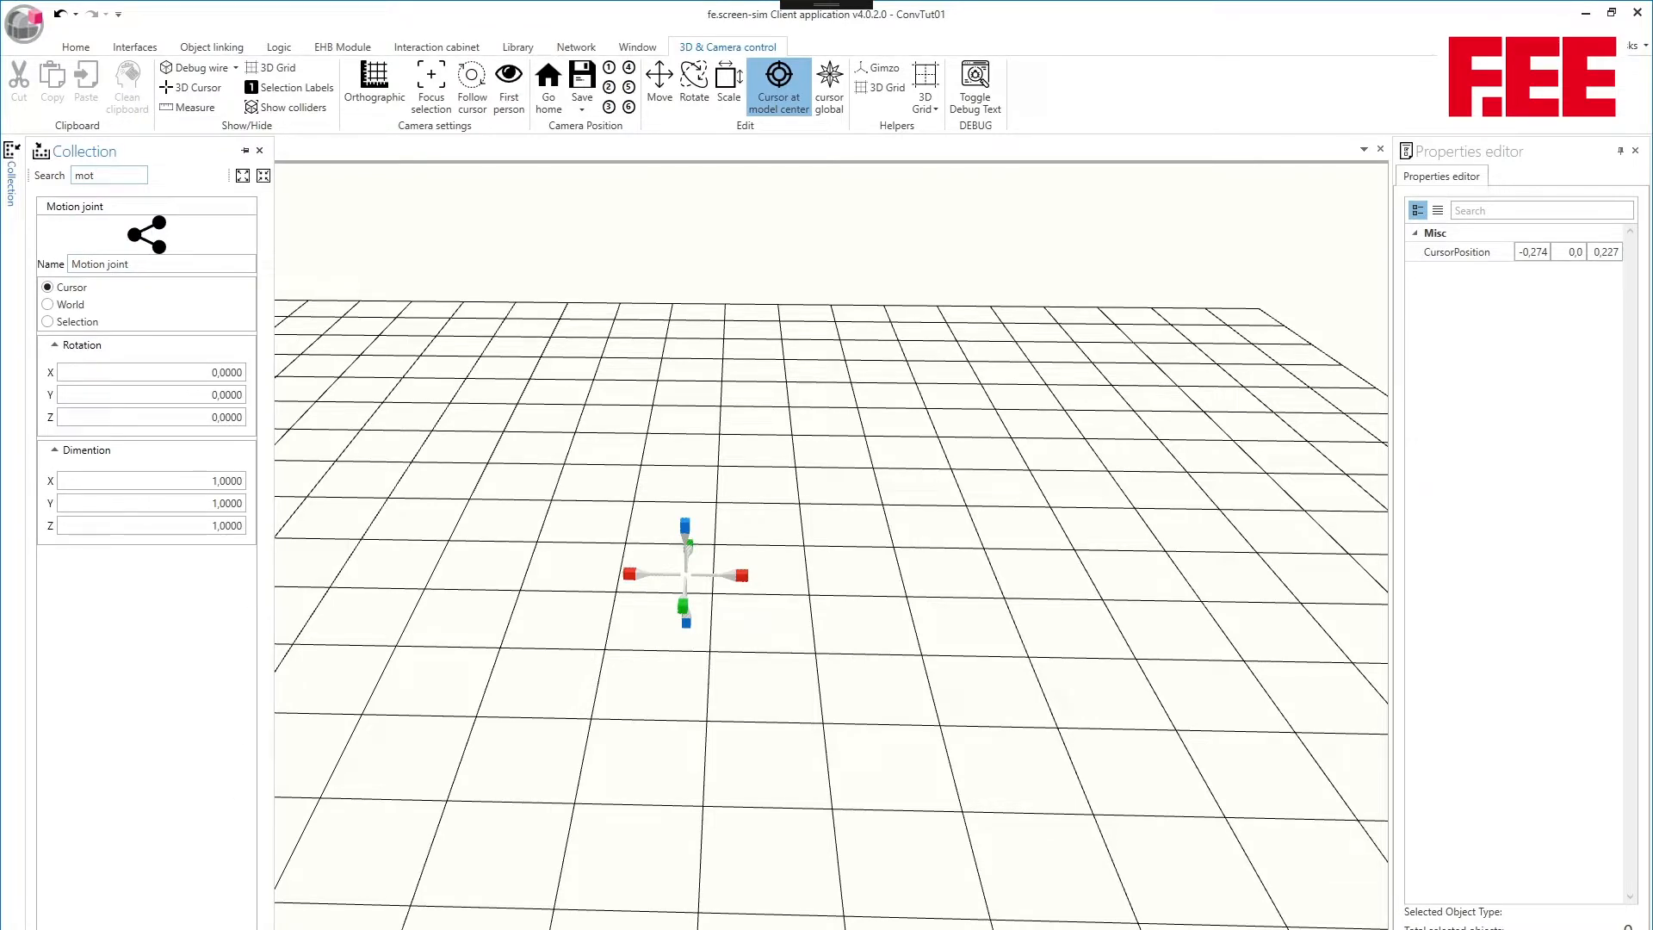
{"action": "scroll", "coordinate": [735, 647], "scroll_direction": "up", "scroll_amount": 3}
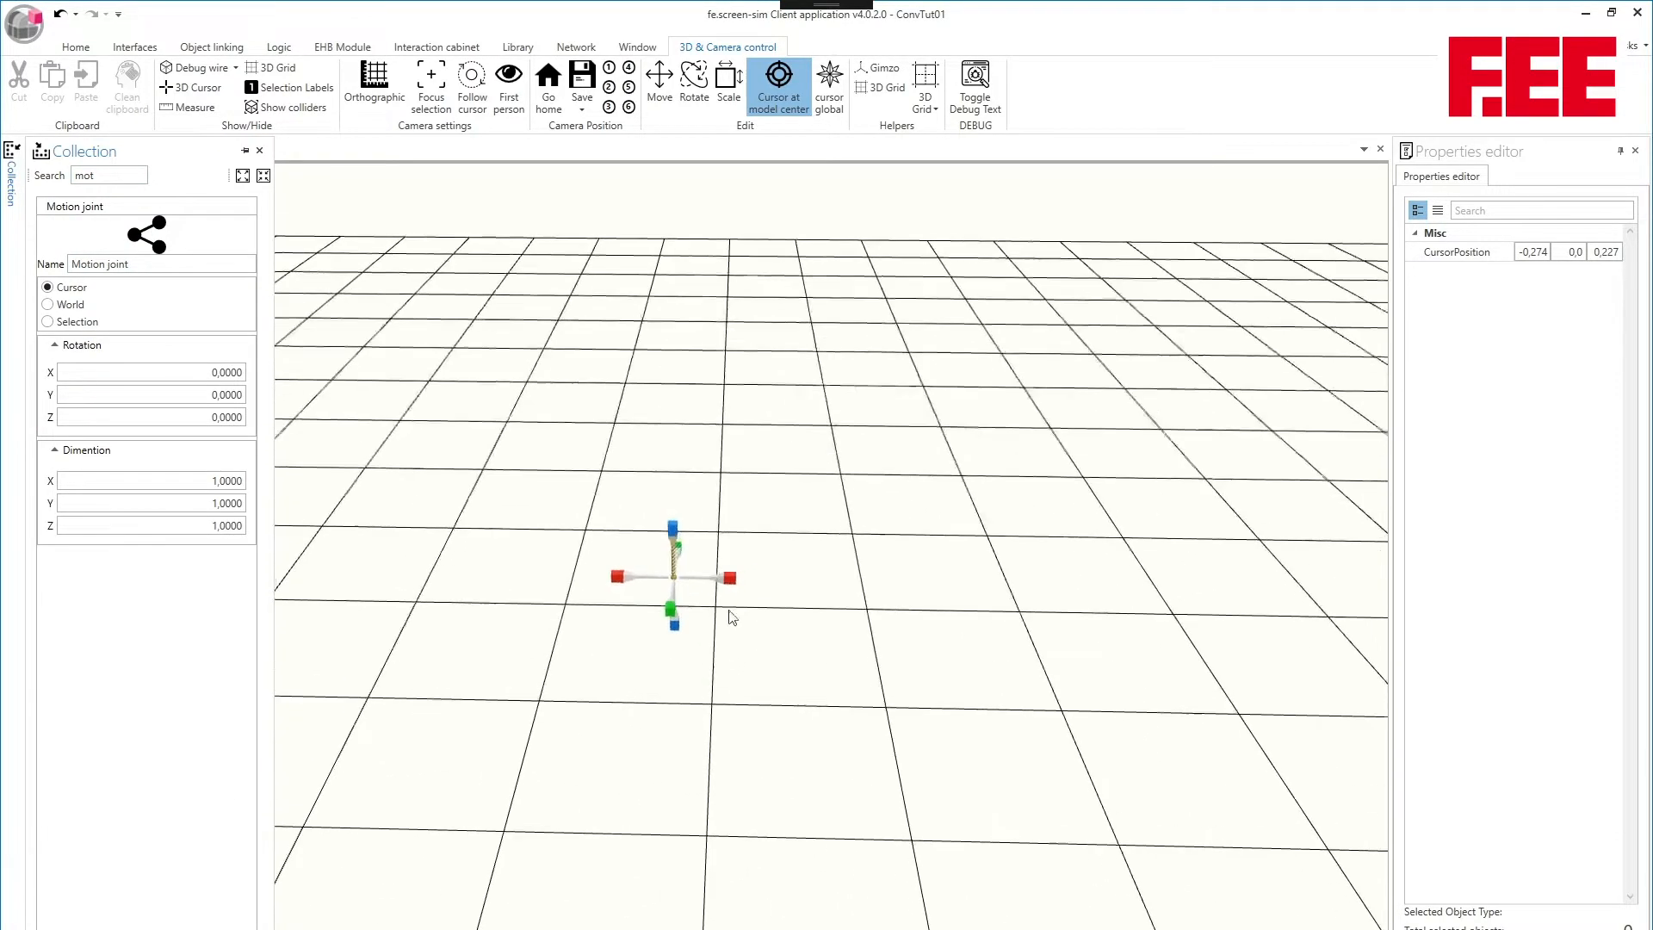
- Move the 3D cursor away from the motion joint to about X 0.872, Y 0.307, Z 0.227
{"action": "left_click", "coordinate": [921, 525]}
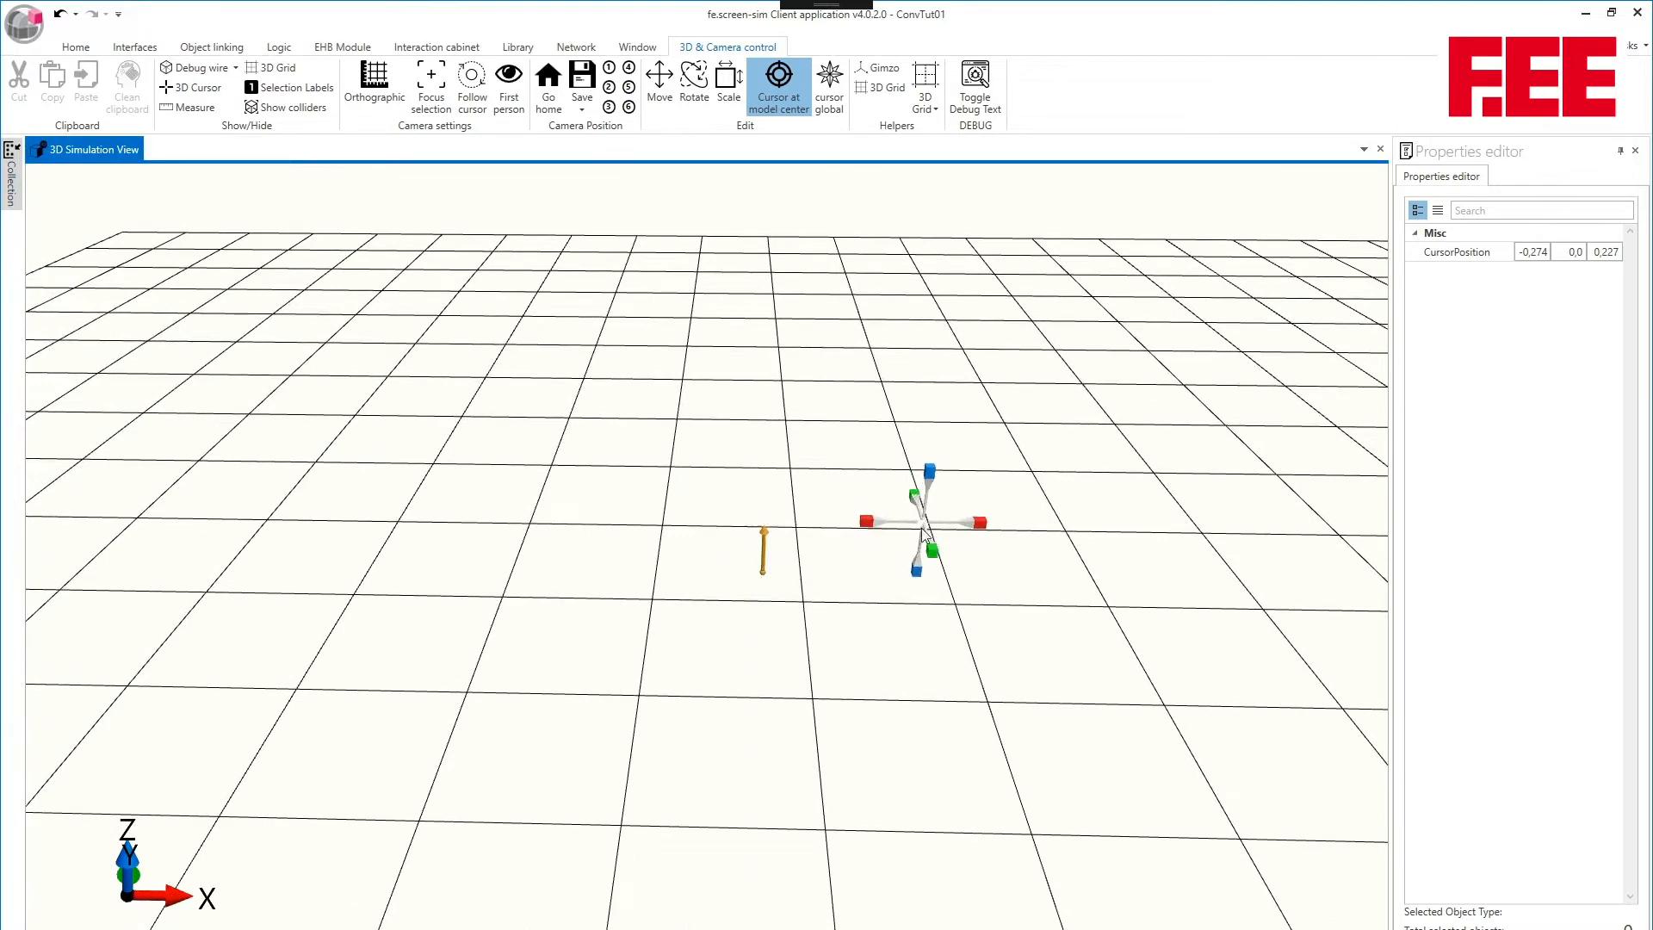
{"action": "middle_click_drag", "start_coordinate": [780, 556], "coordinate": [847, 522]}
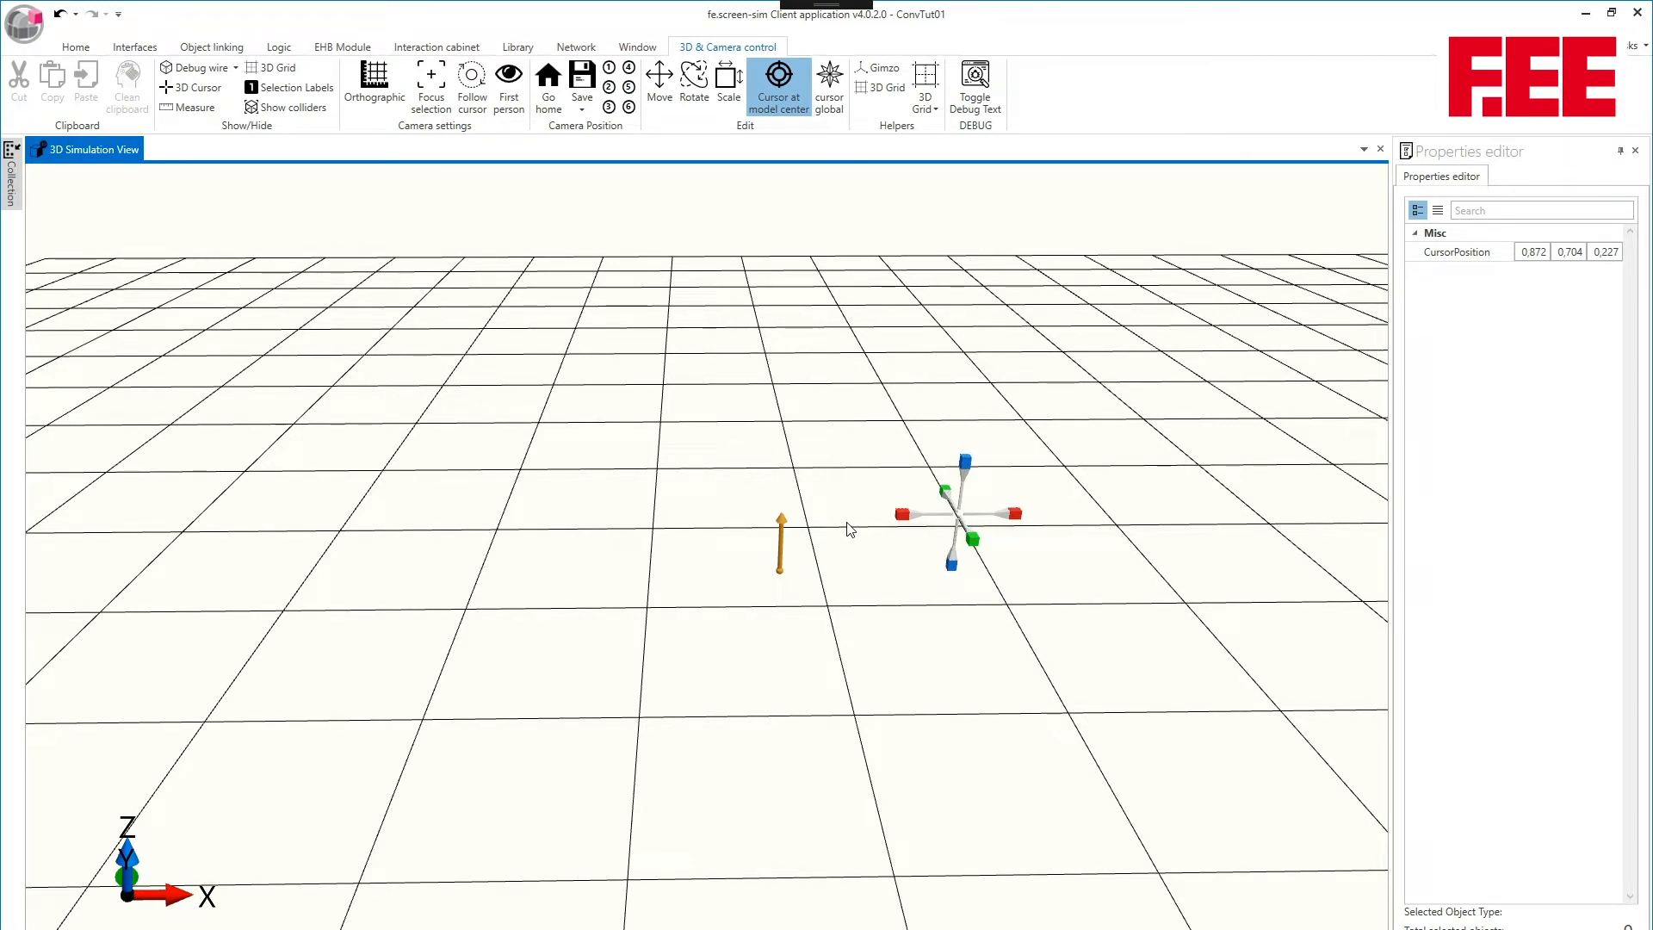
{"action": "left_click_drag", "start_coordinate": [973, 543], "coordinate": [1021, 668]}
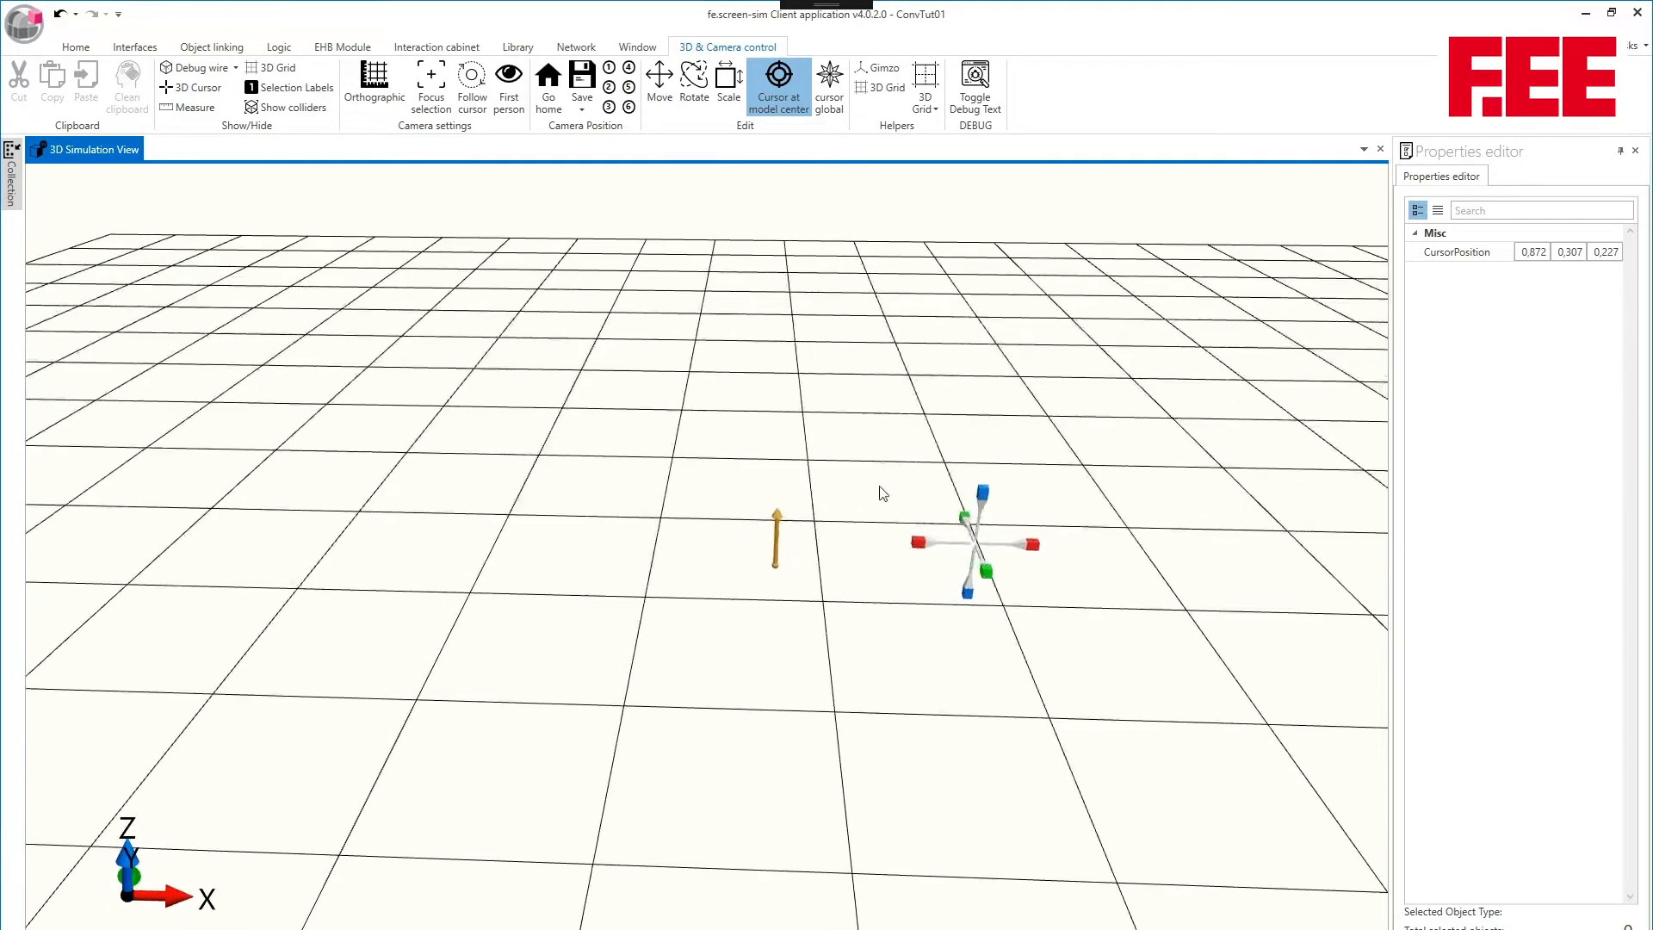
{"action": "middle_click_drag", "start_coordinate": [880, 486], "coordinate": [767, 508]}
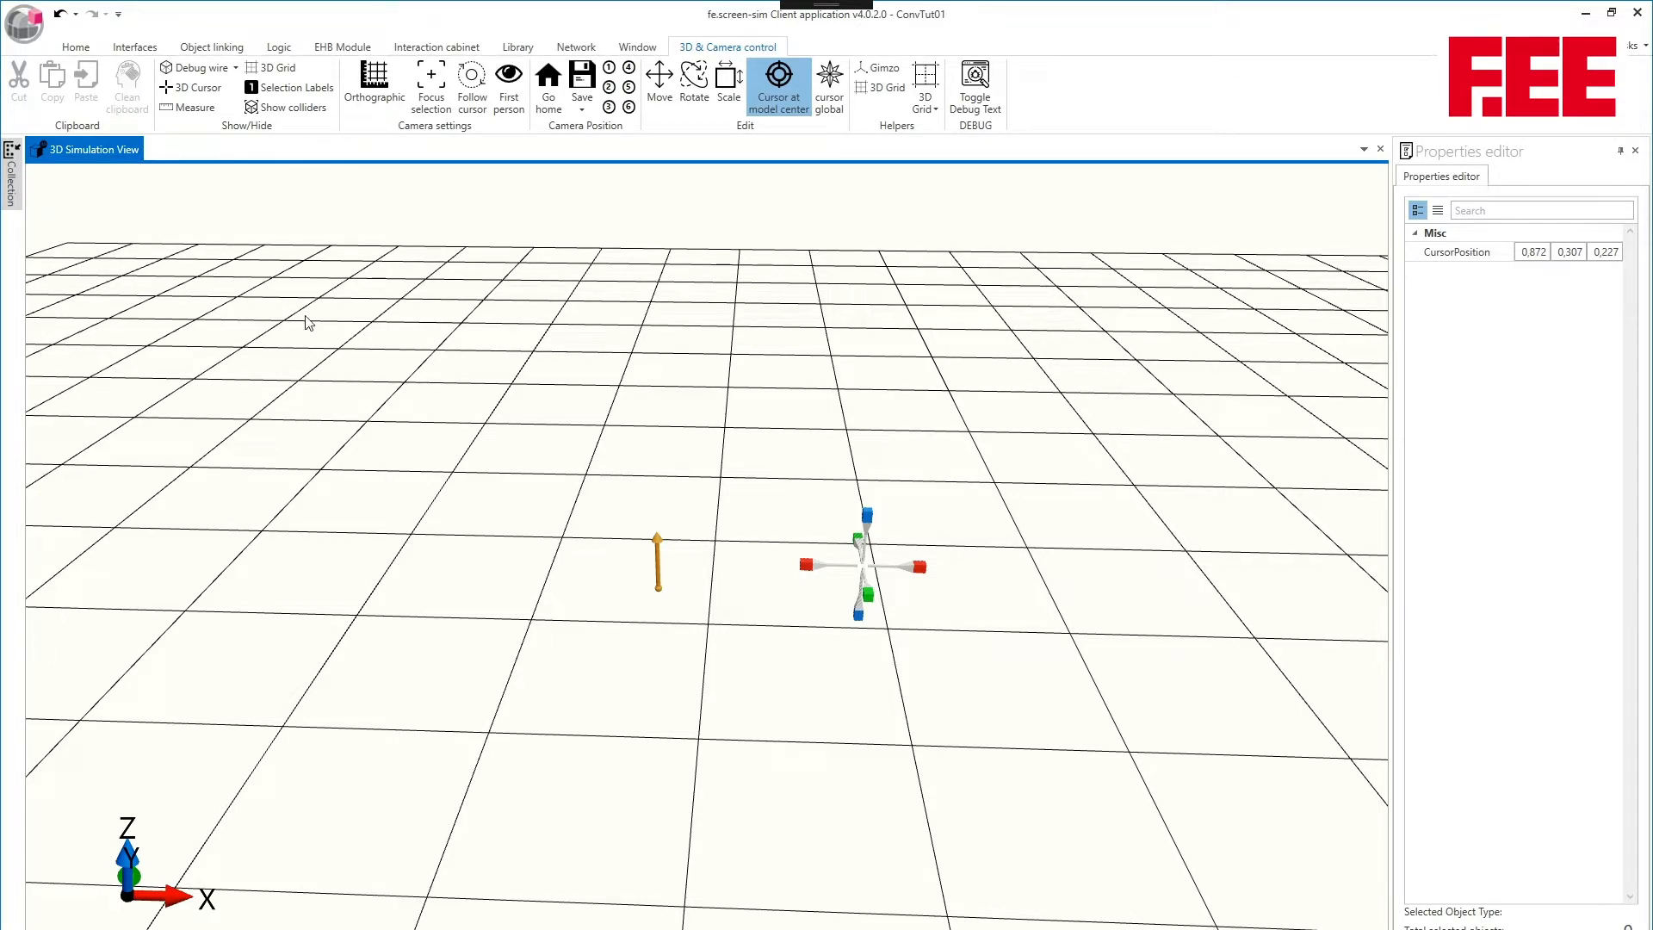
- Find the bumper in the object collection with "bum" and add it at the 3D cursor with 1 × 1 × 1 dimensions
{"action": "mouse_move", "coordinate": [11, 177]}
{"action": "left_click", "coordinate": [106, 177]}
{"action": "key", "text": "ctrl+a"}
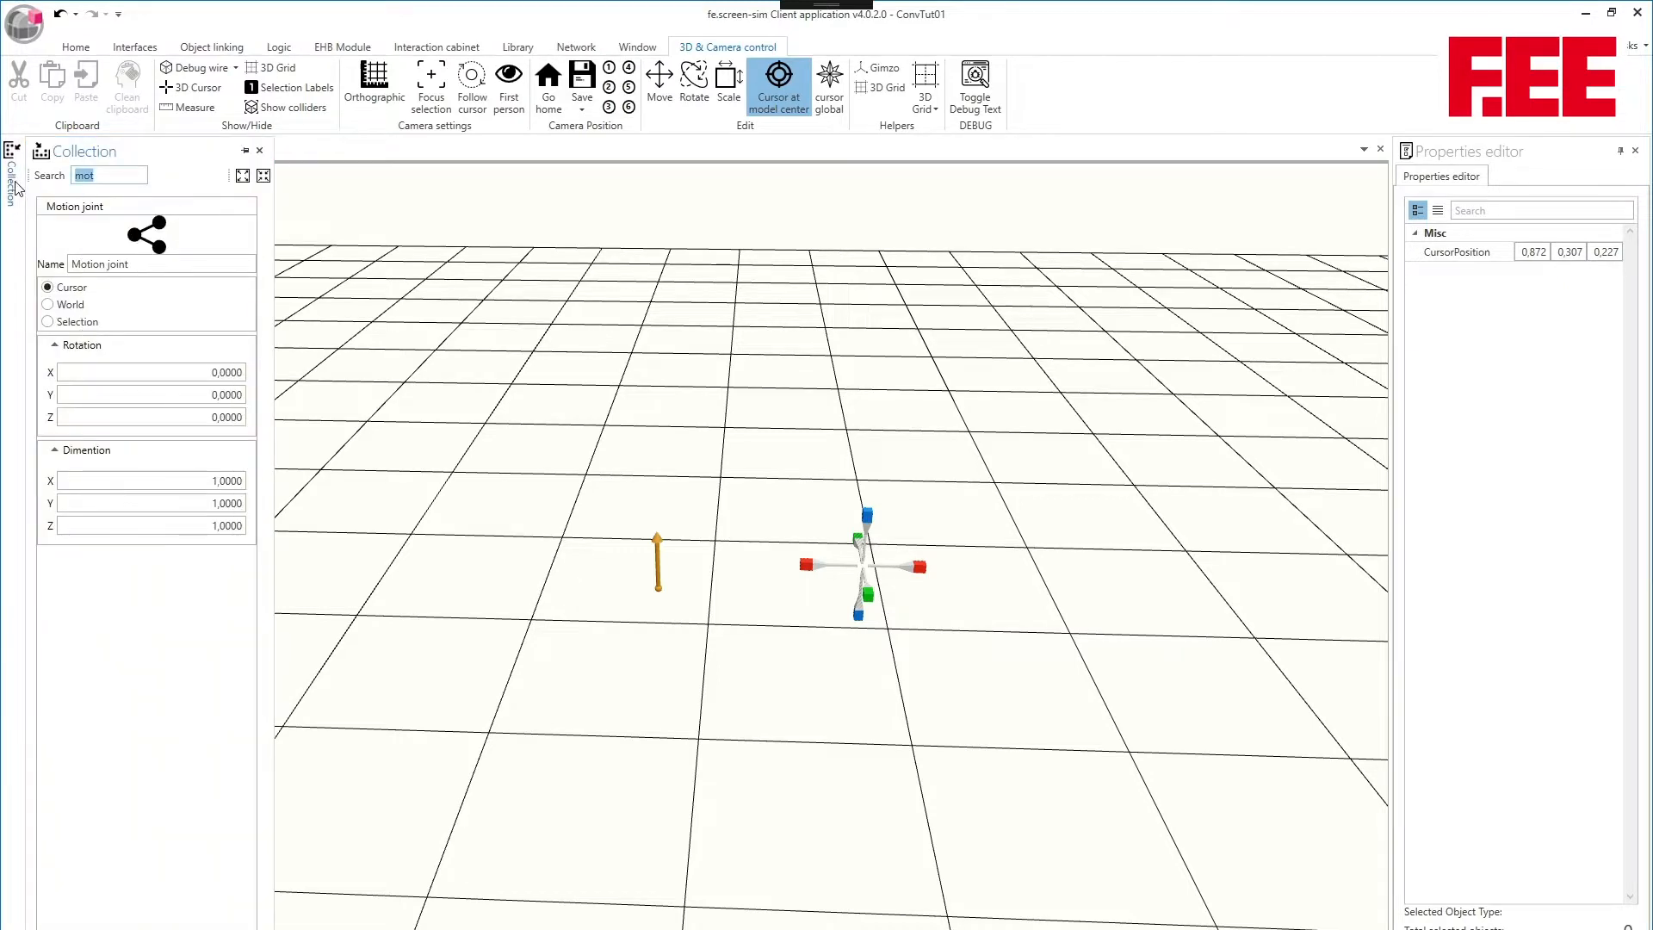
{"action": "type", "text": "bum"}
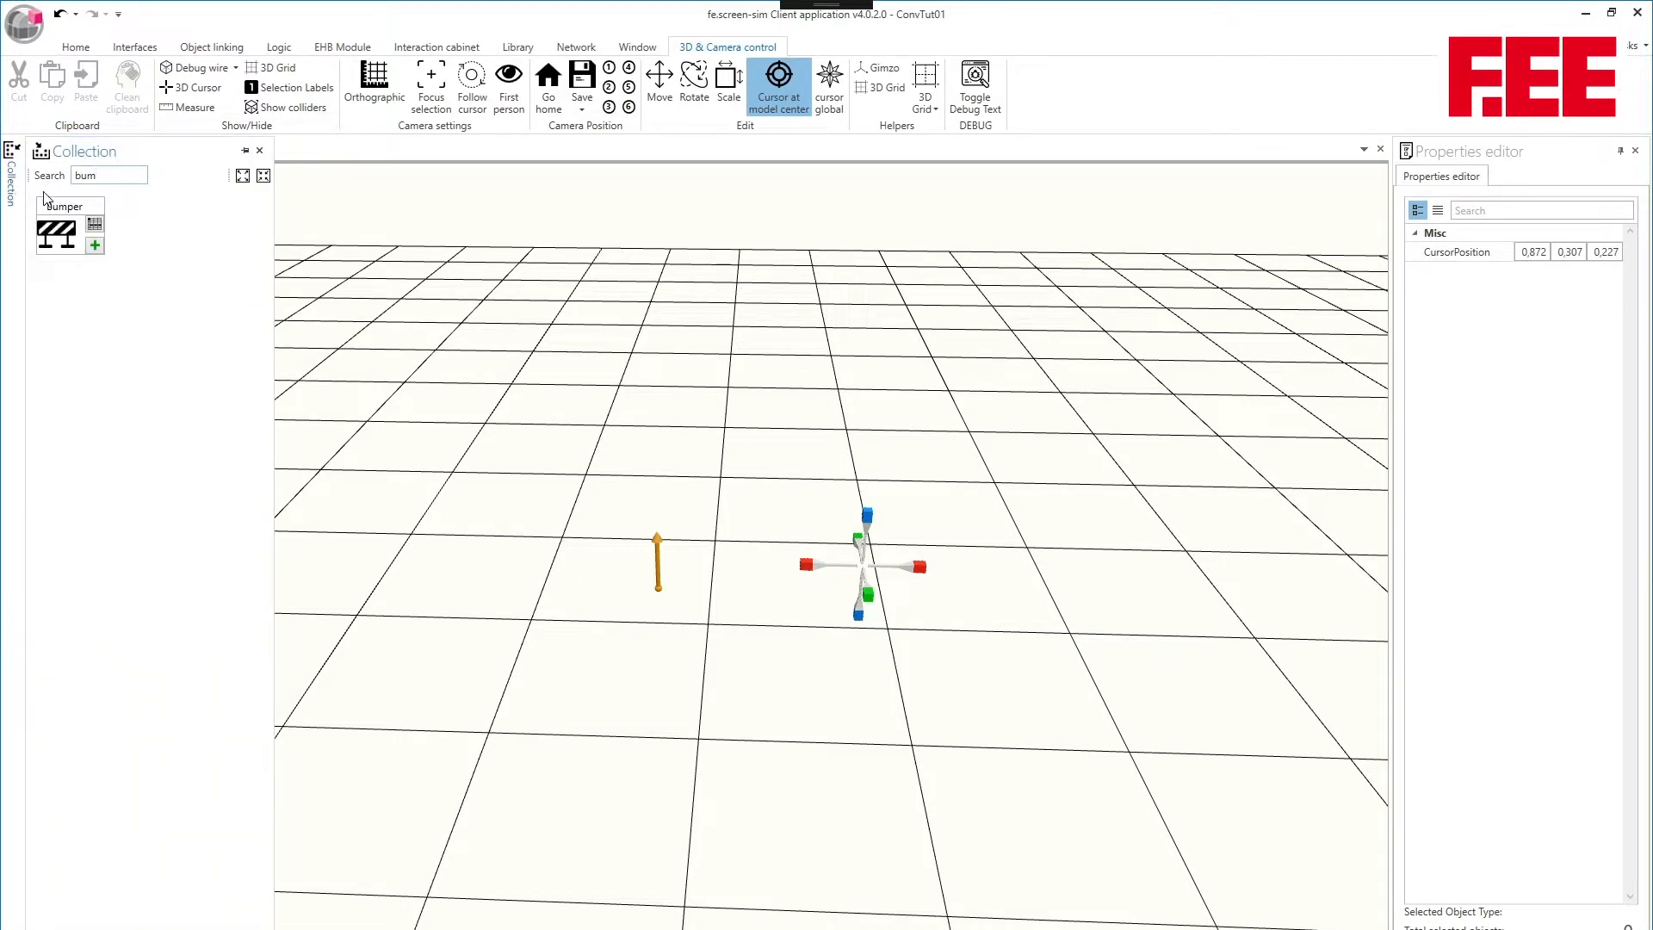
{"action": "left_click", "coordinate": [118, 228]}
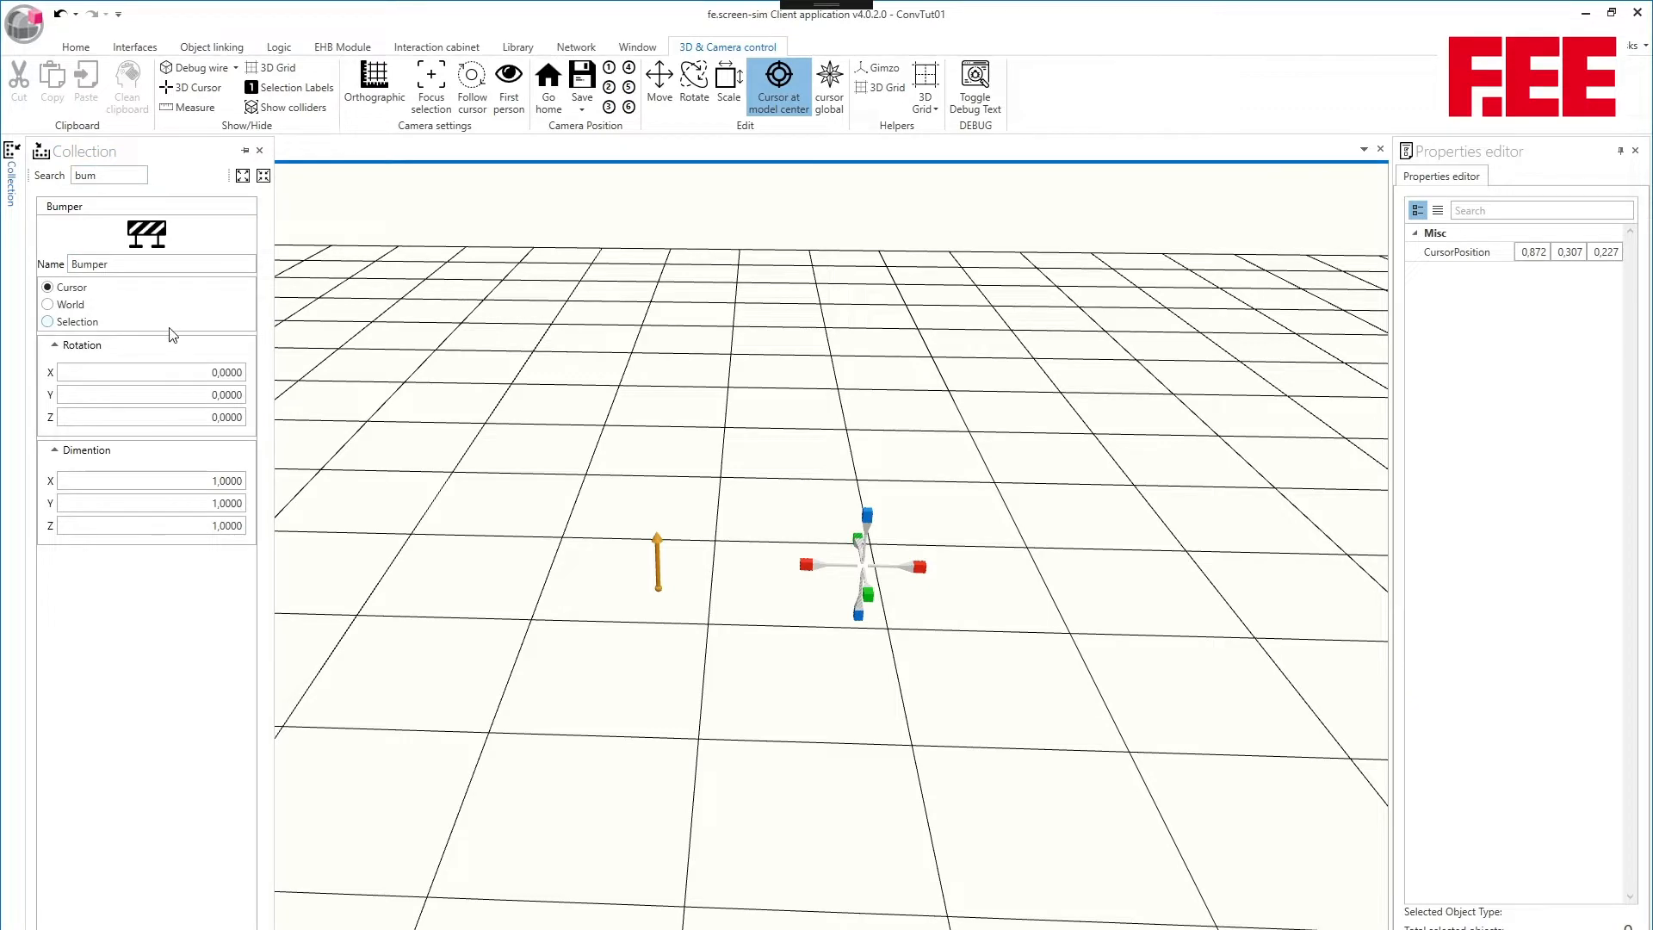
{"action": "left_click", "coordinate": [175, 924]}
{"action": "middle_click_drag", "start_coordinate": [659, 613], "coordinate": [752, 512]}
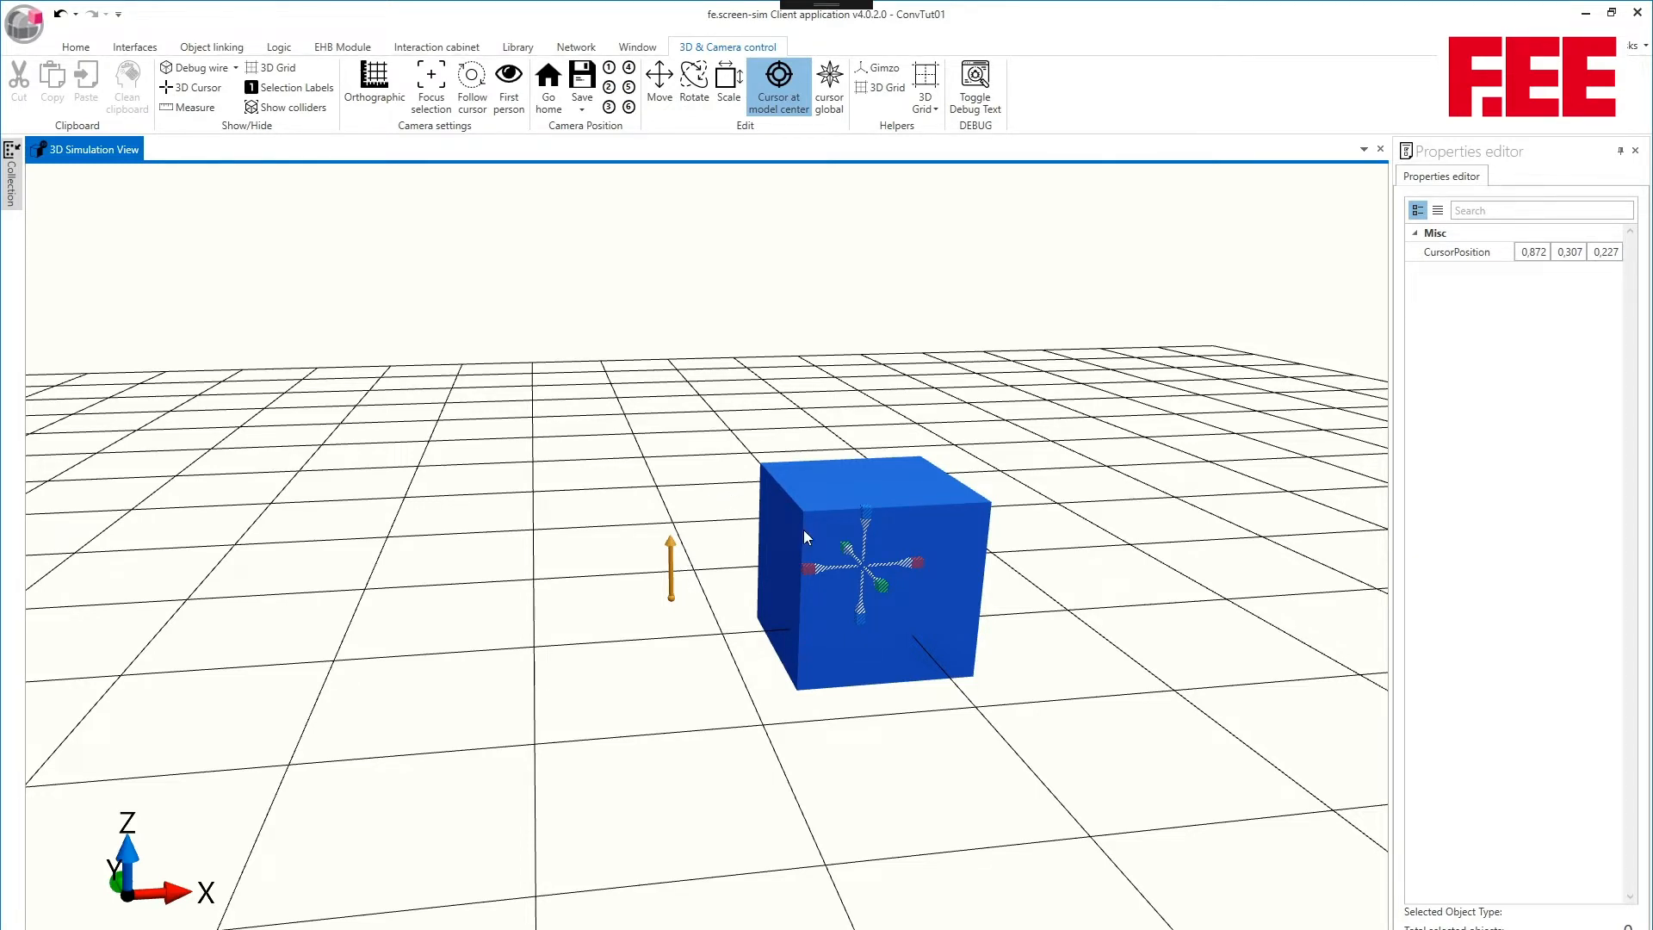
- Display the project tree in place of the object collection
{"action": "left_click", "coordinate": [76, 47]}
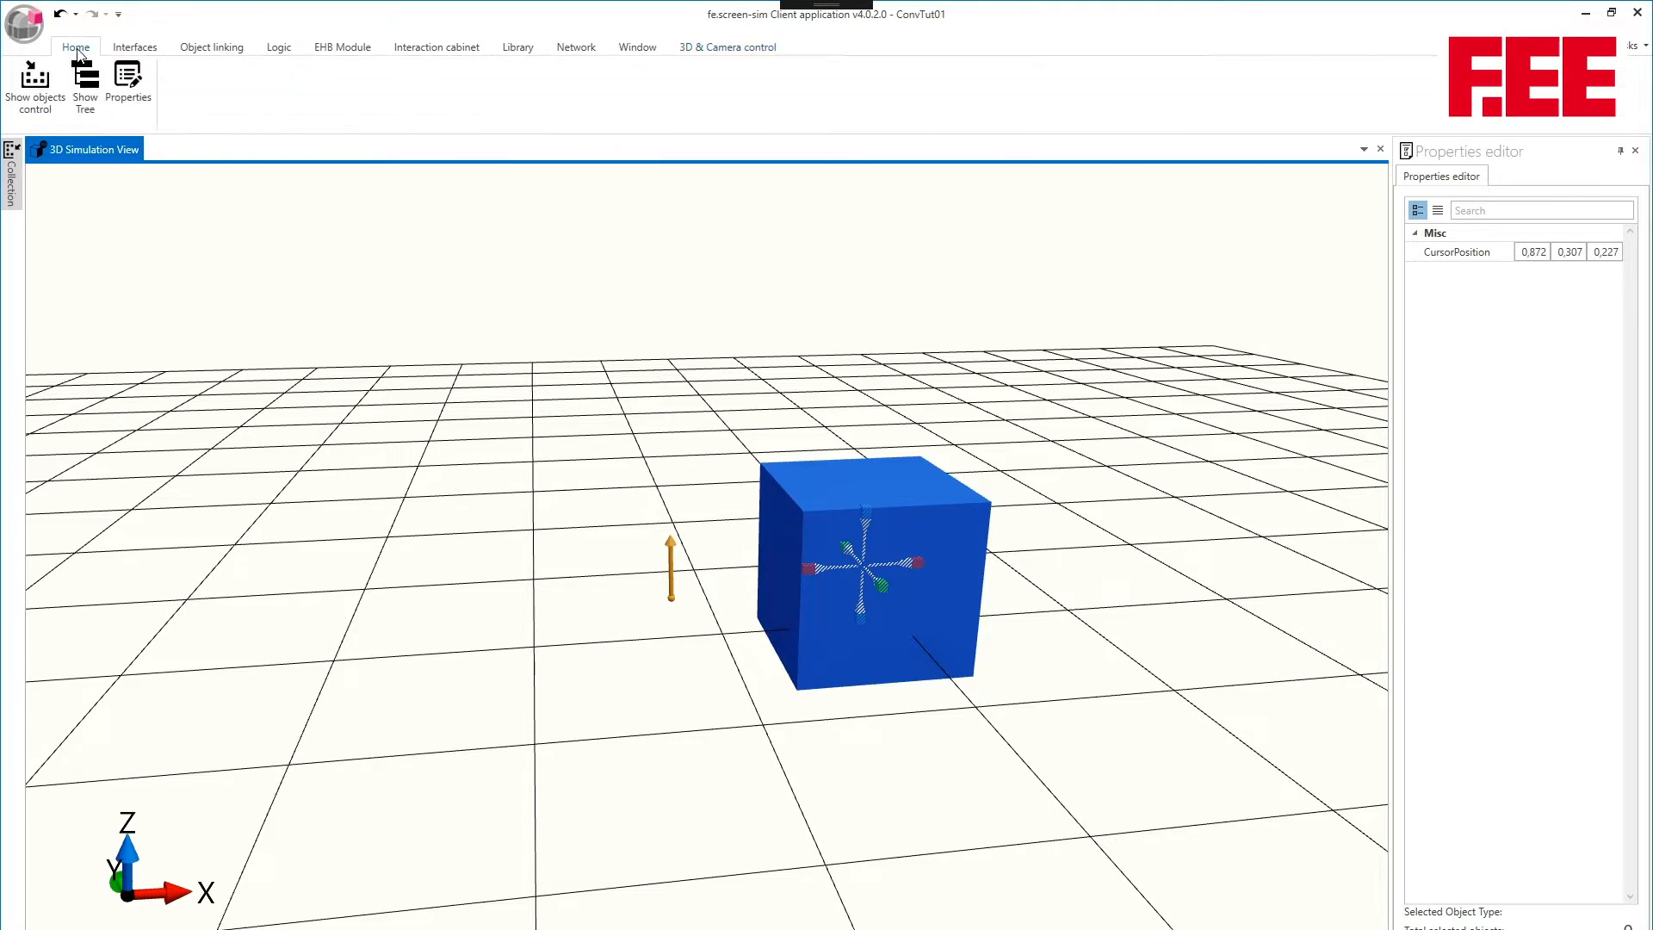
{"action": "left_click", "coordinate": [83, 77]}
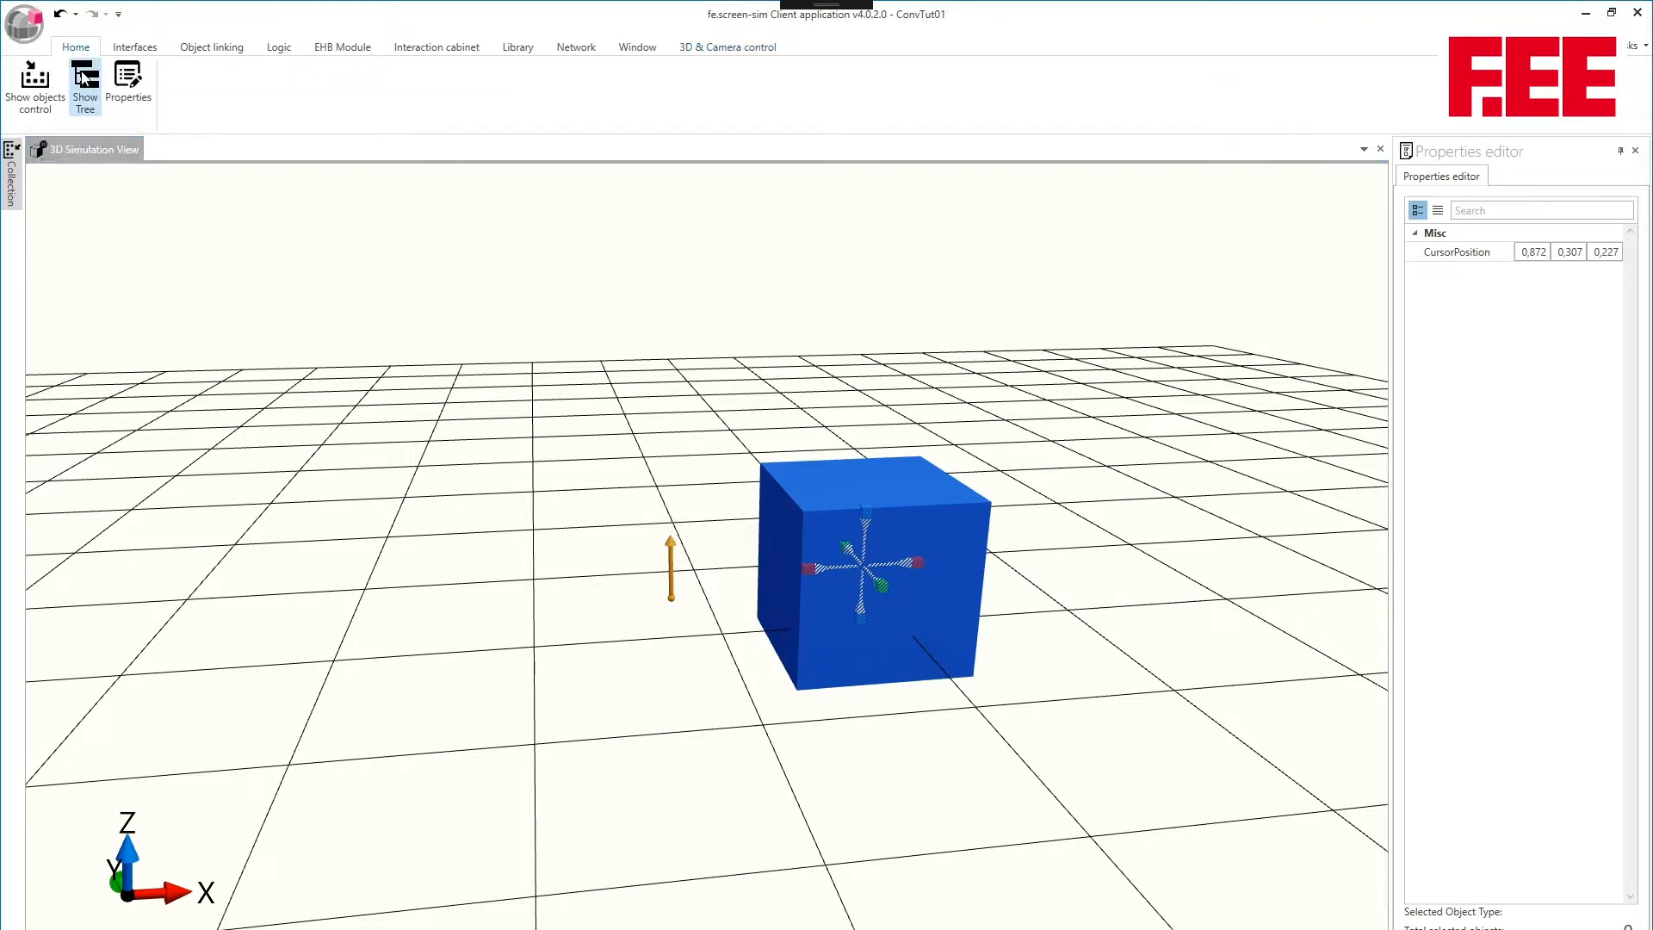
{"action": "mouse_move", "coordinate": [12, 164]}
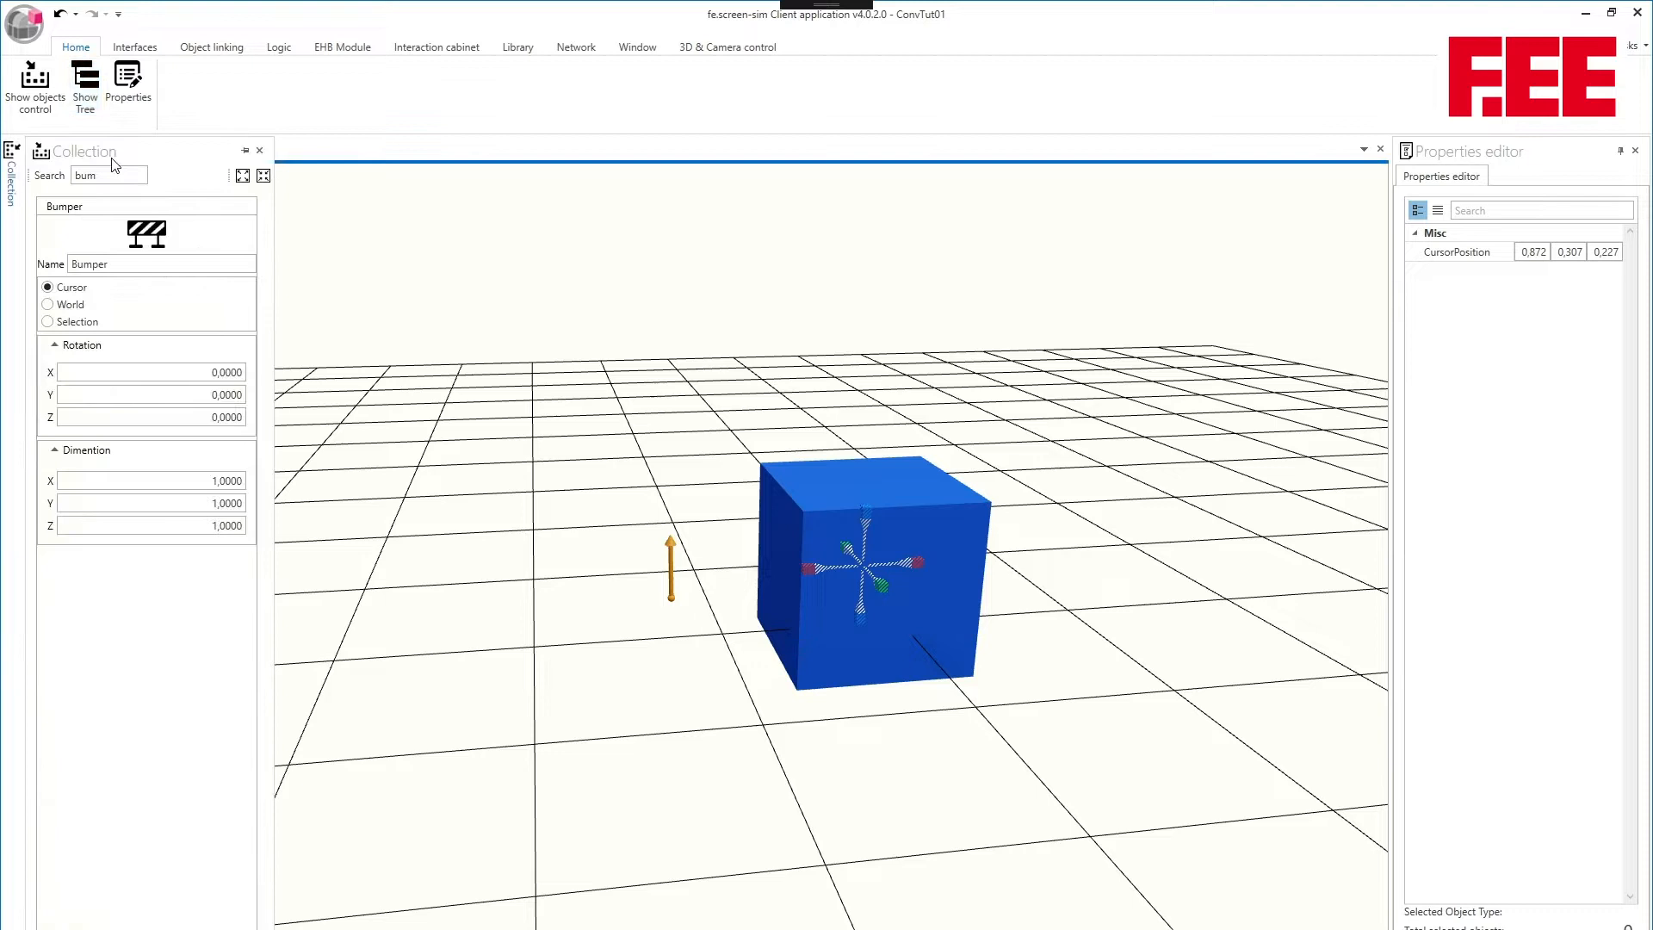
{"action": "left_click", "coordinate": [247, 151]}
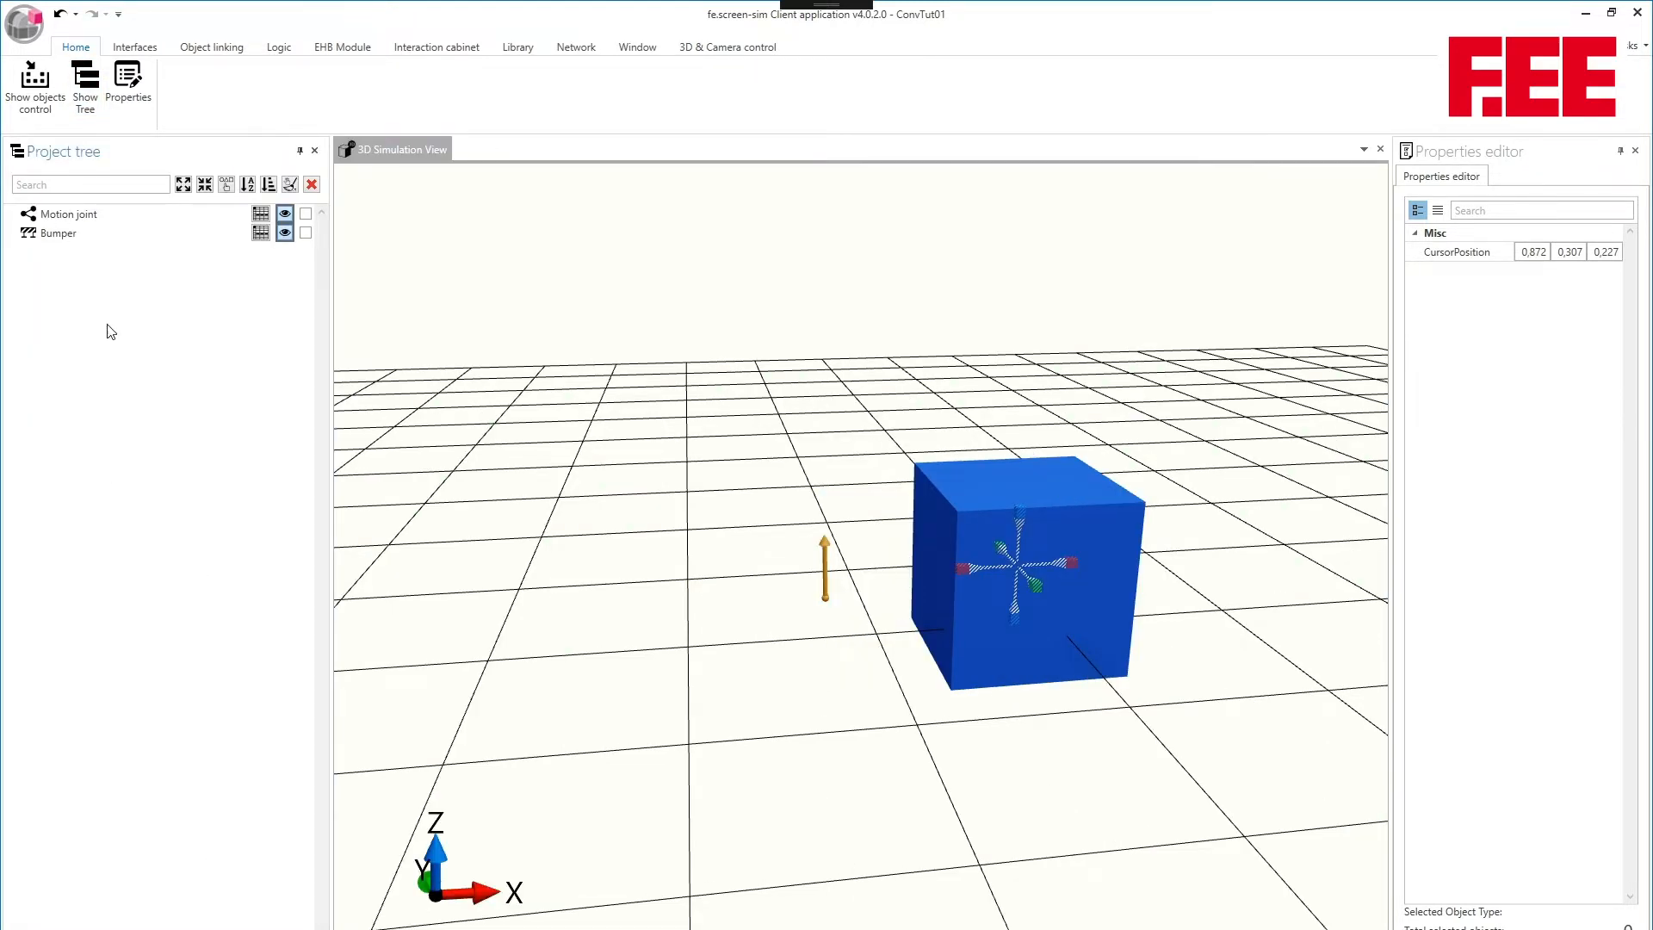
- Make the bumper a child of the motion joint in the project tree and expand the joint
{"action": "left_click", "coordinate": [37, 239]}
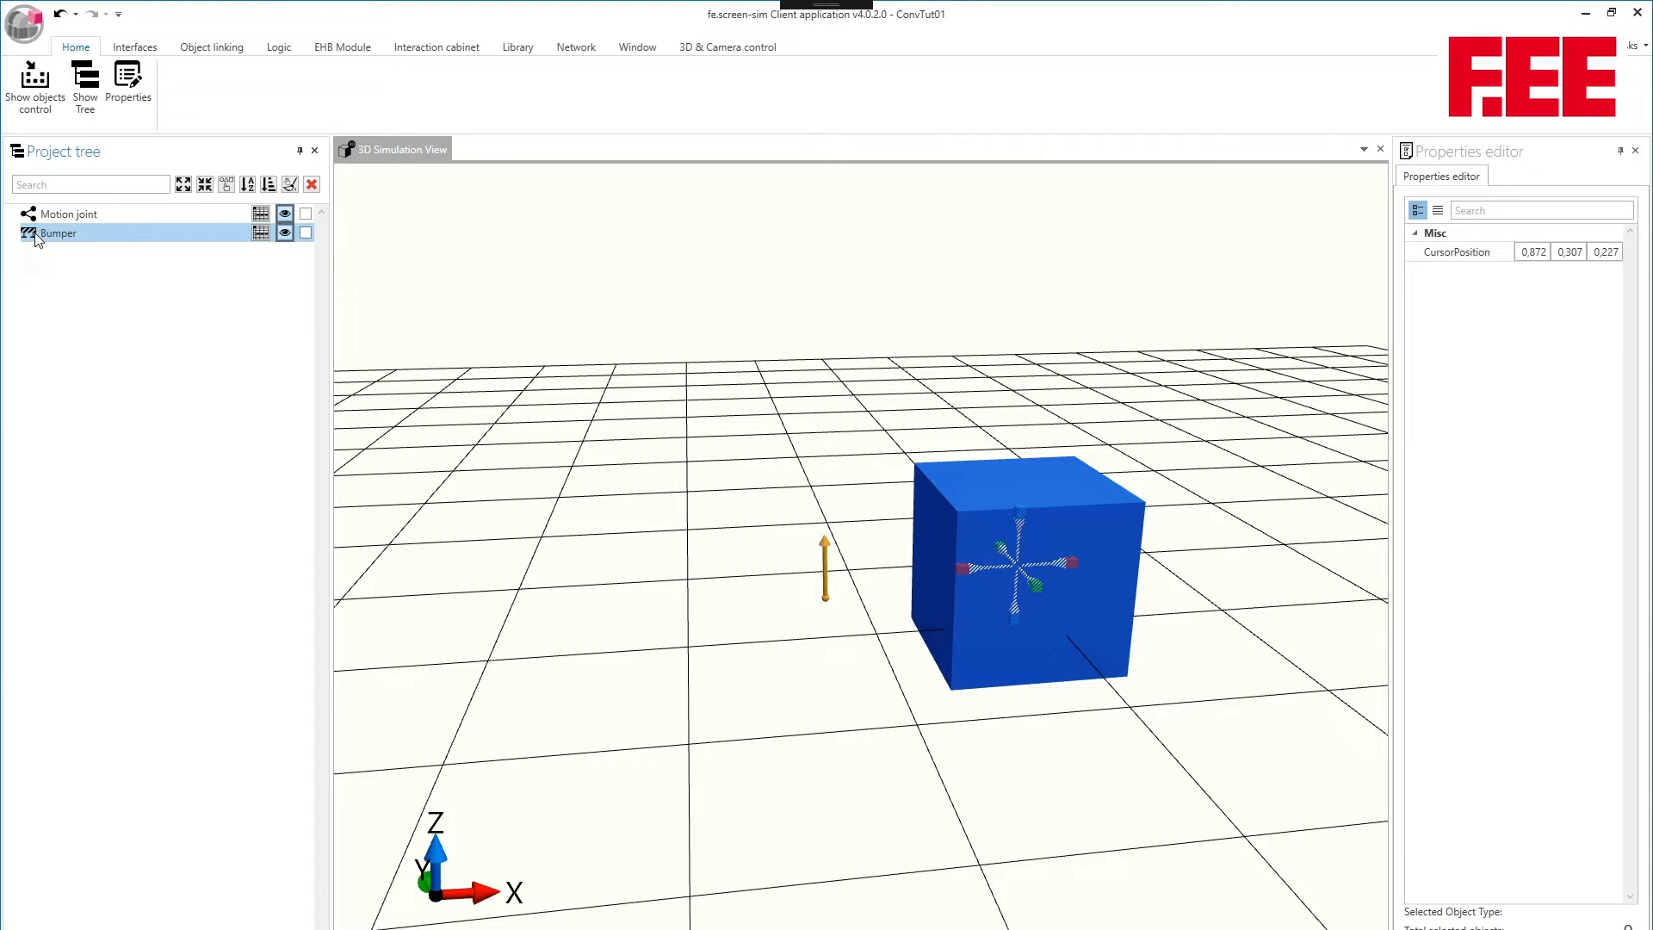
{"action": "left_click_drag", "start_coordinate": [37, 239], "coordinate": [56, 217]}
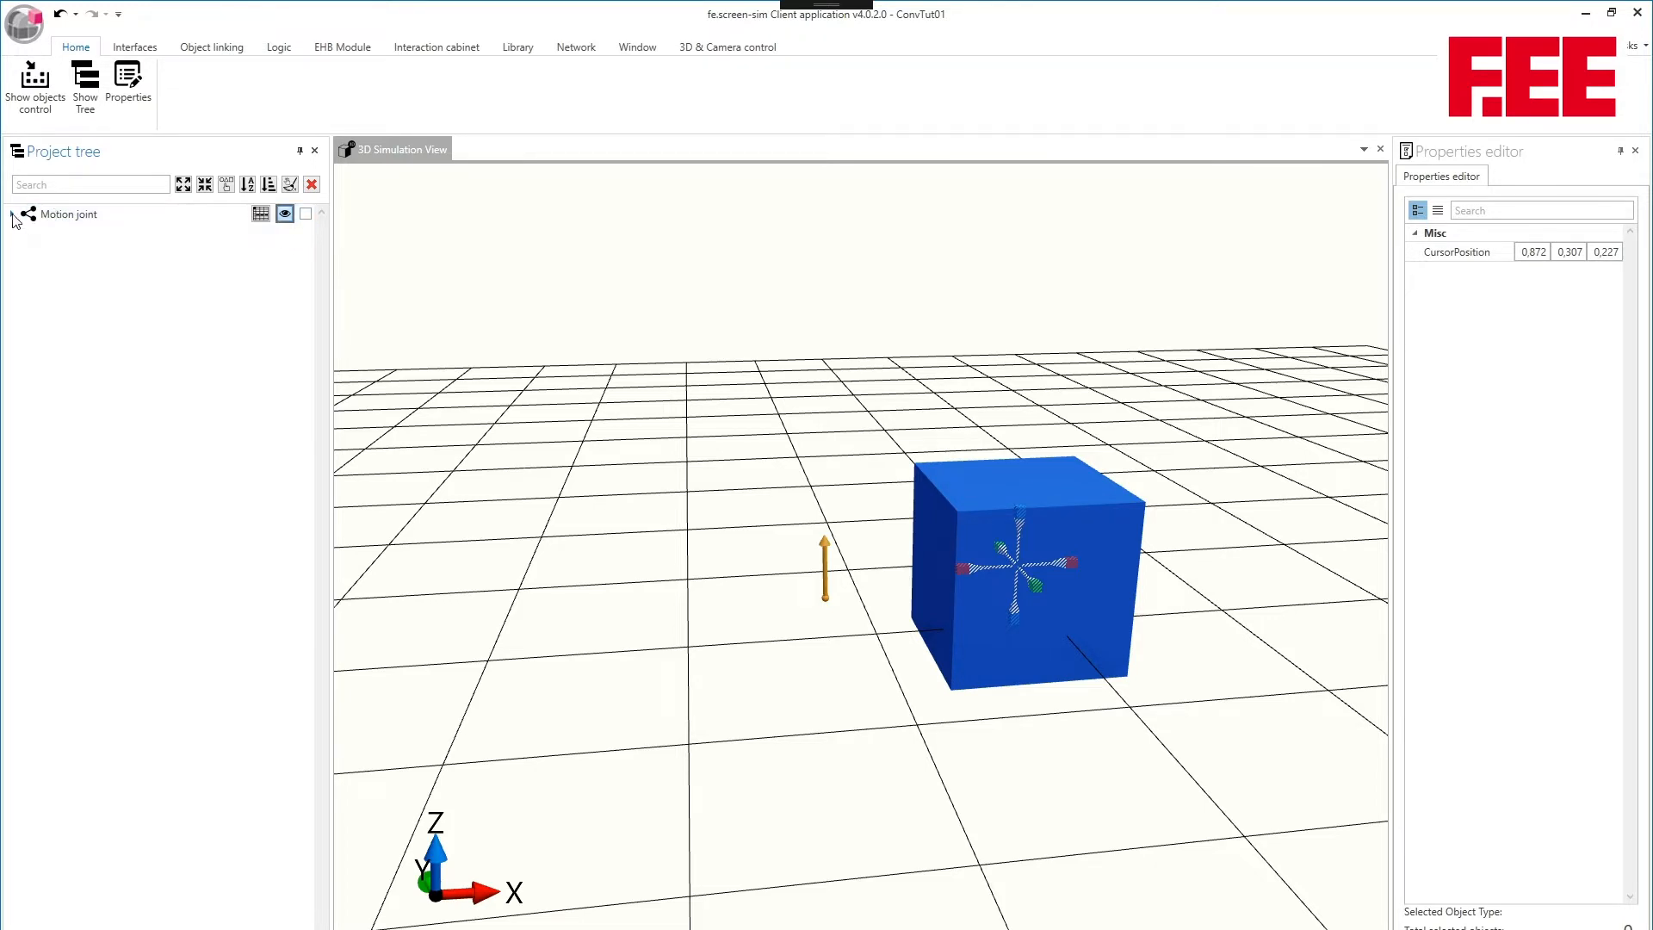
{"action": "left_click", "coordinate": [55, 214]}
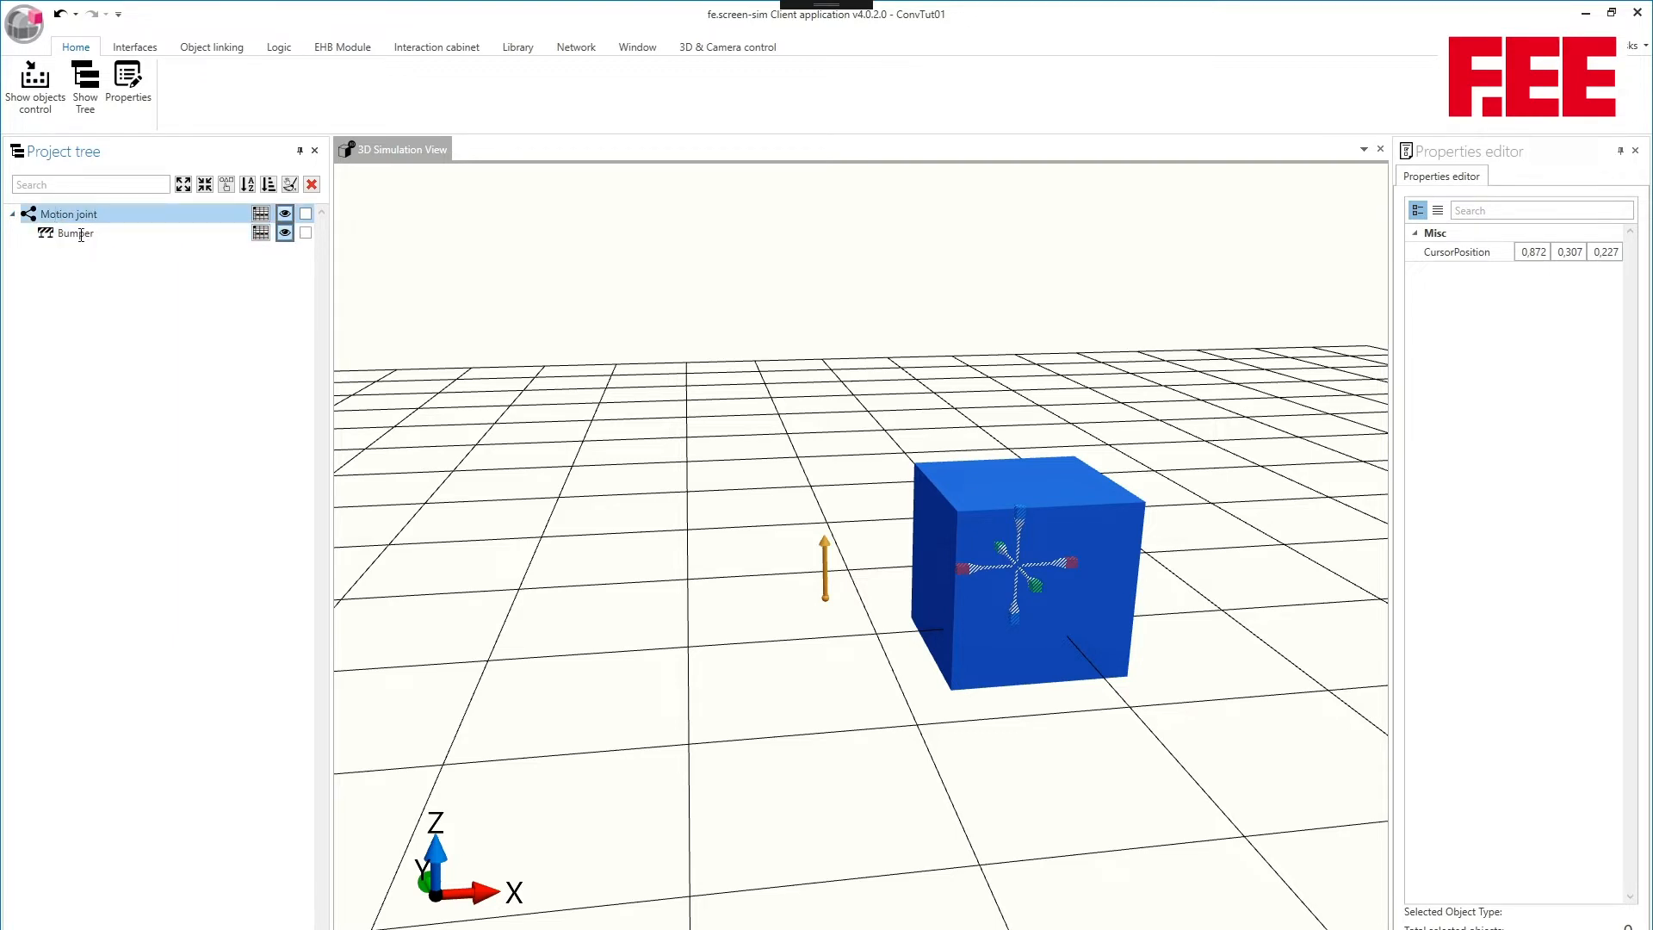
- Select the motion joint in the 3D view and raise it along Z to a position of about 0.30
{"action": "left_click", "coordinate": [553, 375]}
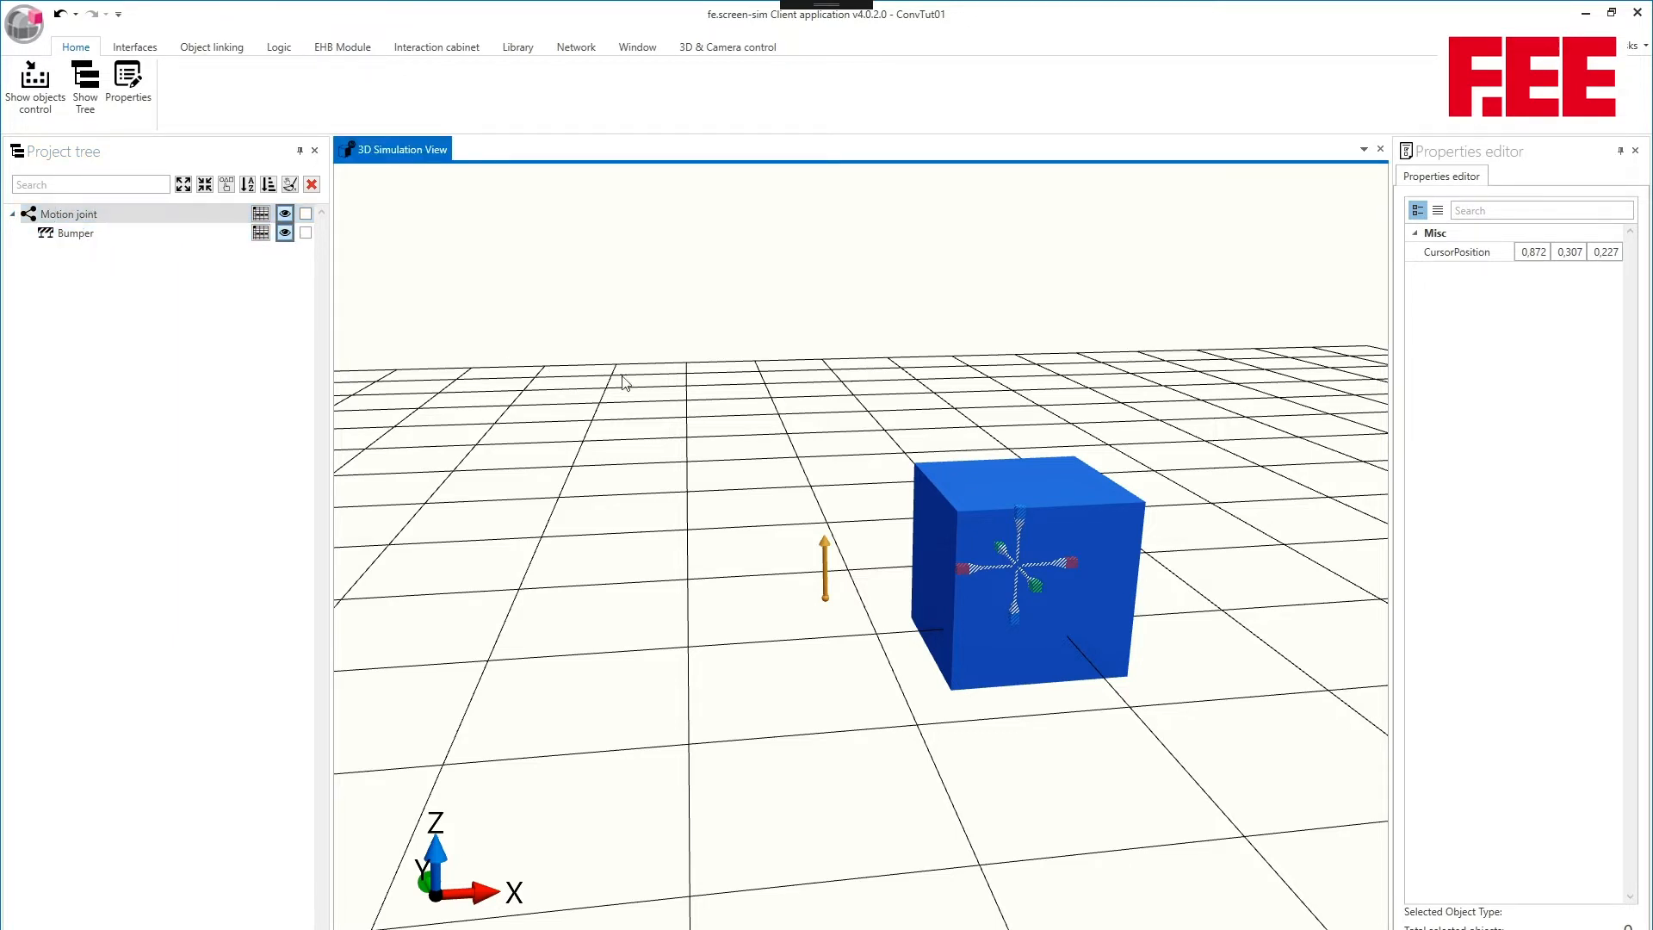
{"action": "left_click", "coordinate": [826, 571]}
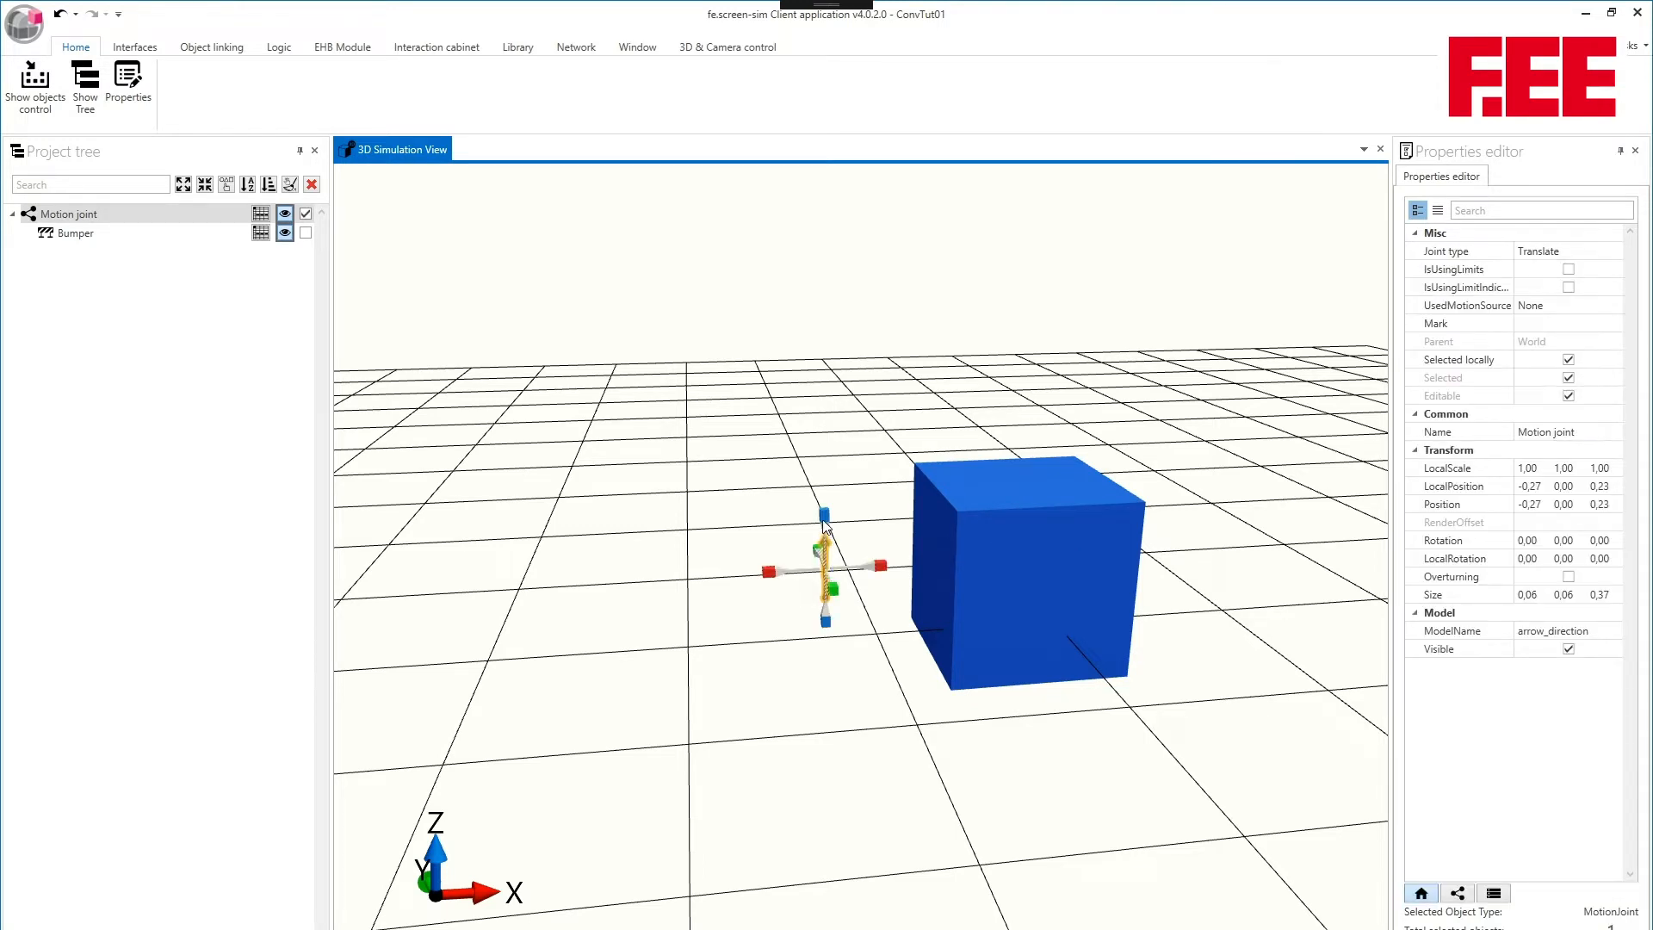
{"action": "mouse_move", "coordinate": [824, 525]}
{"action": "left_mouse_down"}
{"action": "mouse_move", "coordinate": [822, 507]}
{"action": "mouse_move", "coordinate": [820, 530]}
{"action": "left_mouse_up"}
{"action": "middle_click_drag", "start_coordinate": [781, 444], "coordinate": [702, 436]}
{"action": "left_click", "coordinate": [703, 438]}
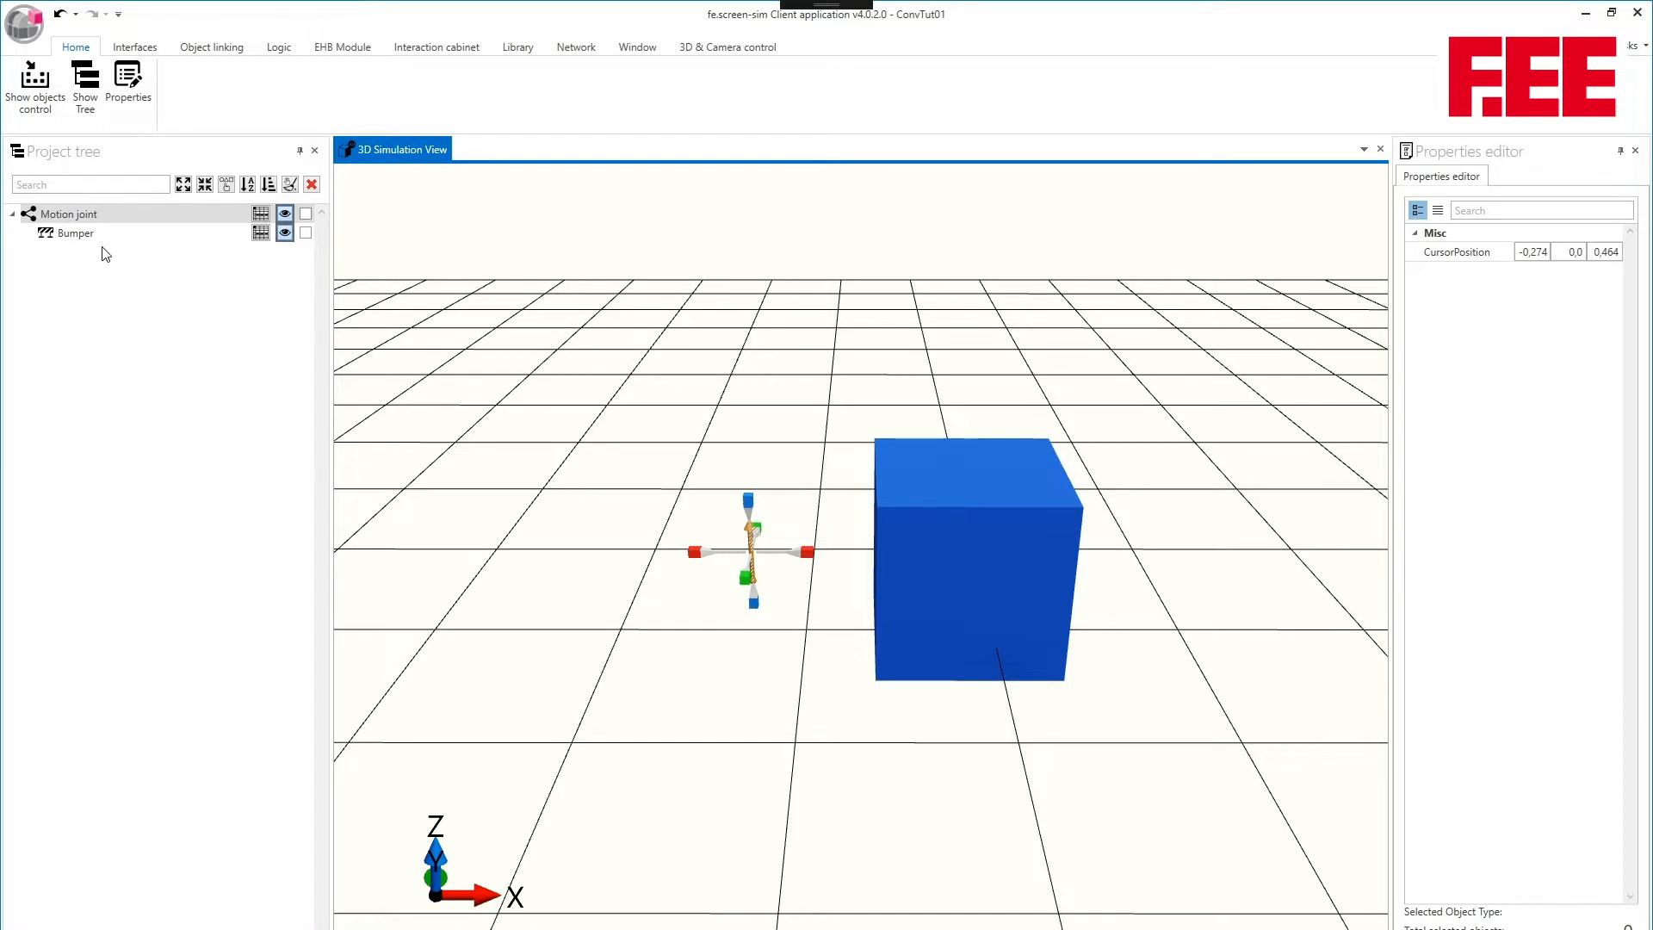
- Reselect the motion joint, open its joint parameters, and try the Y+ and Z+ directions before pointing it to X+
{"action": "middle_click_drag", "start_coordinate": [768, 327], "coordinate": [808, 349]}
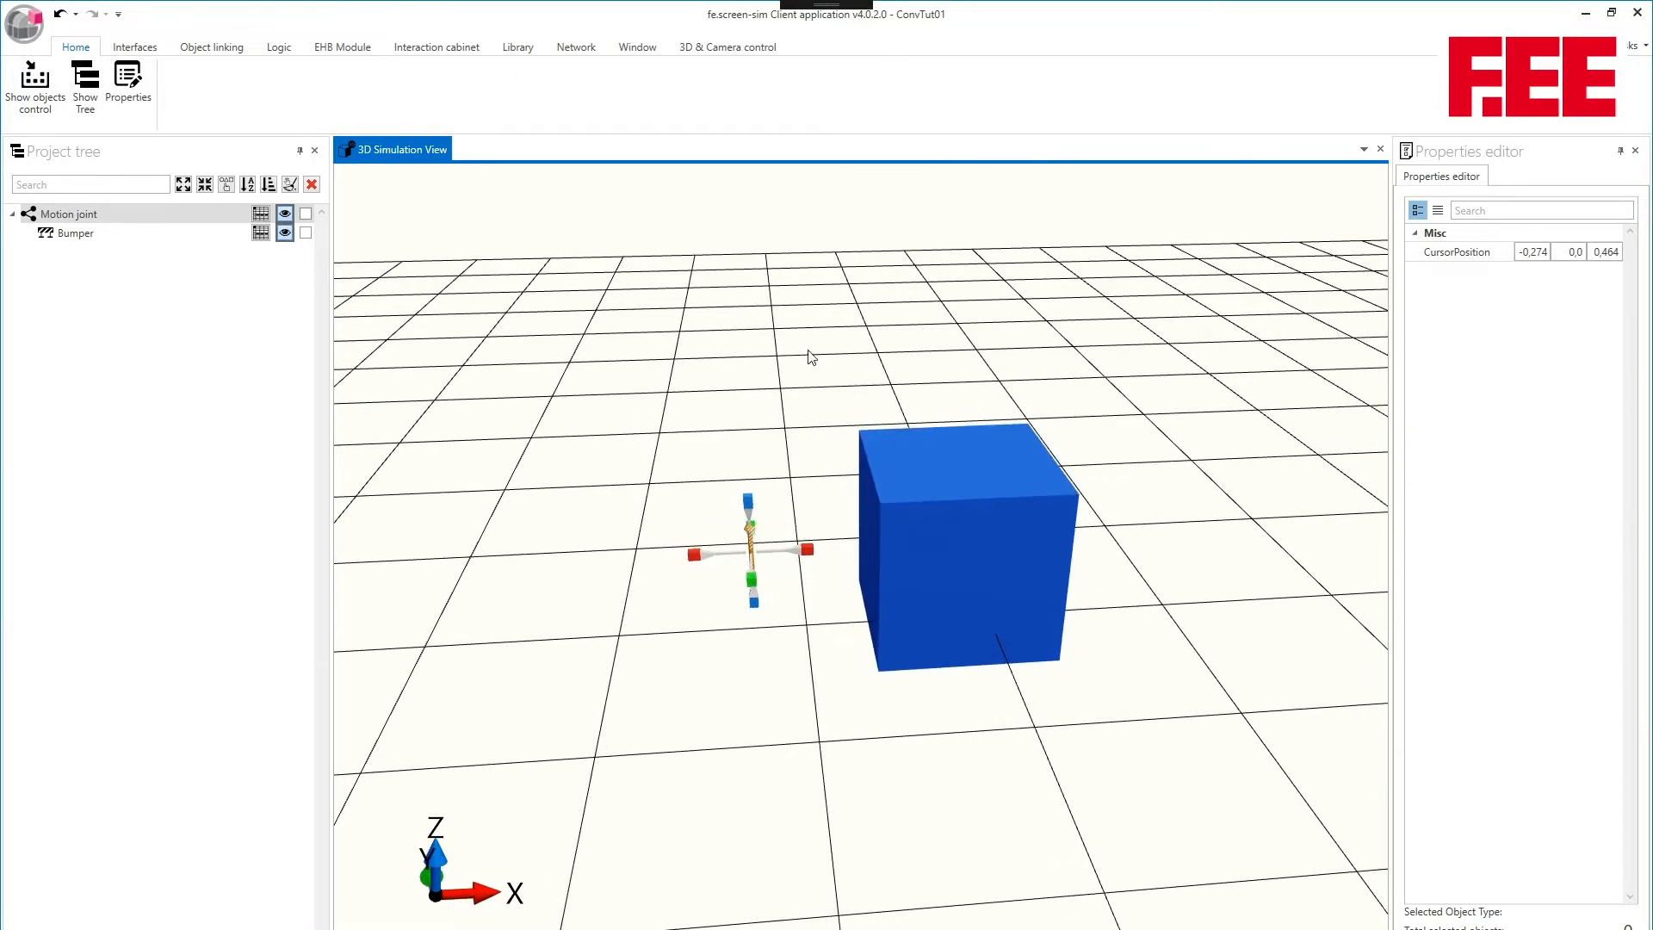
{"action": "left_click", "coordinate": [750, 540]}
{"action": "middle_click_drag", "start_coordinate": [948, 394], "coordinate": [1081, 368]}
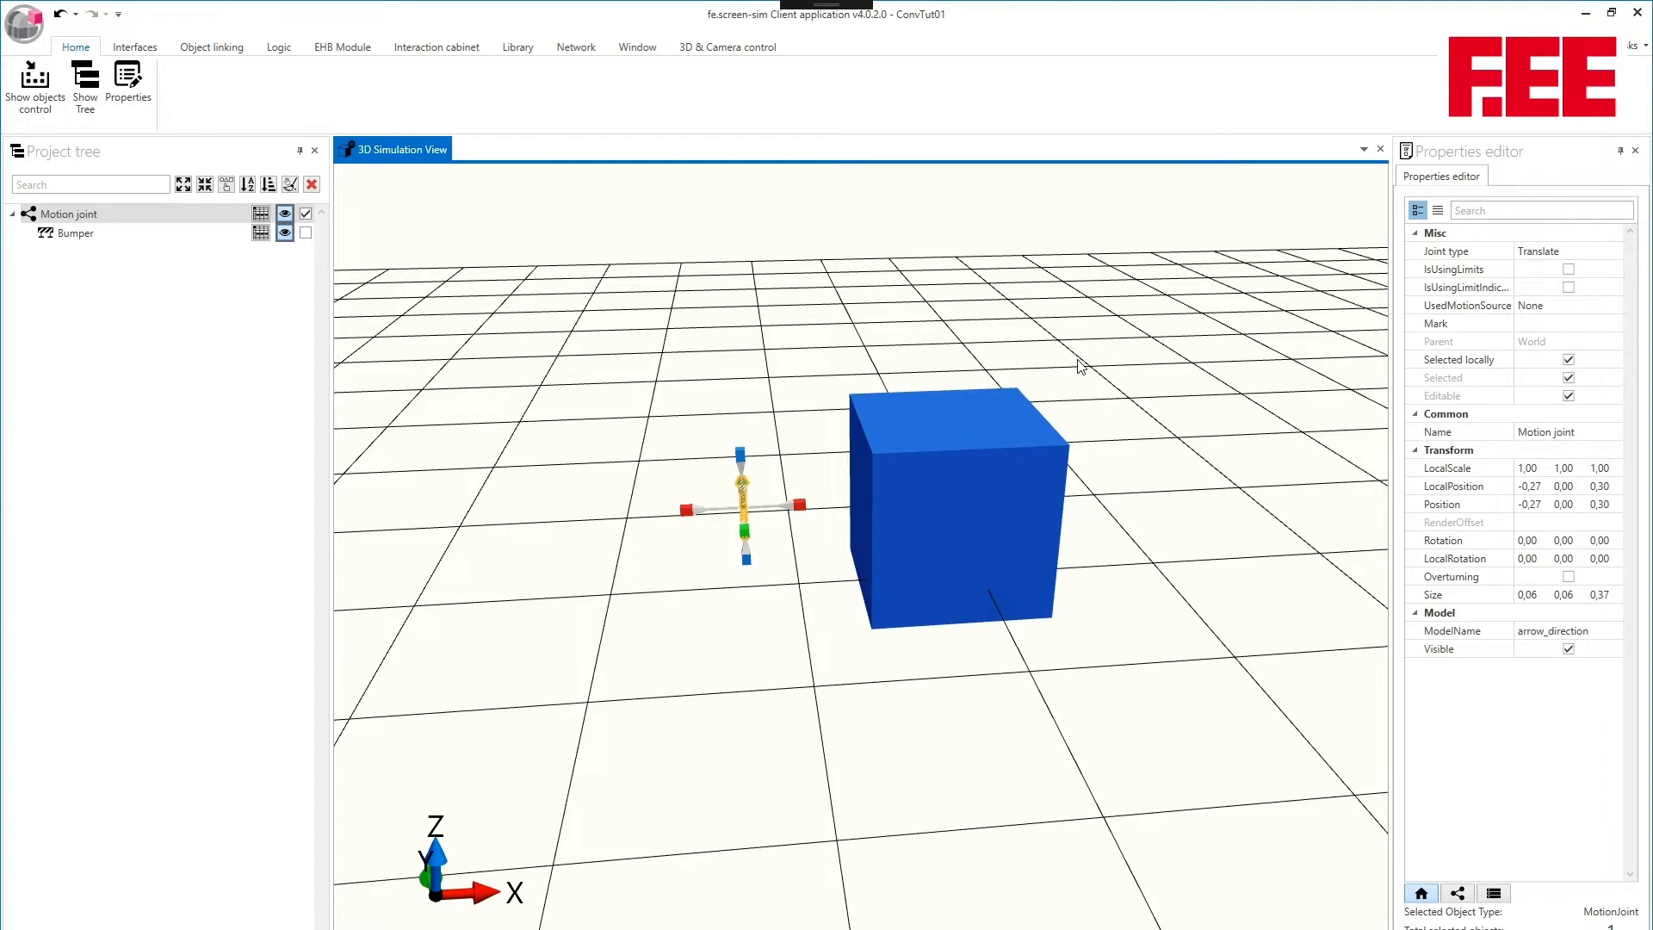
{"action": "left_click", "coordinate": [1457, 893]}
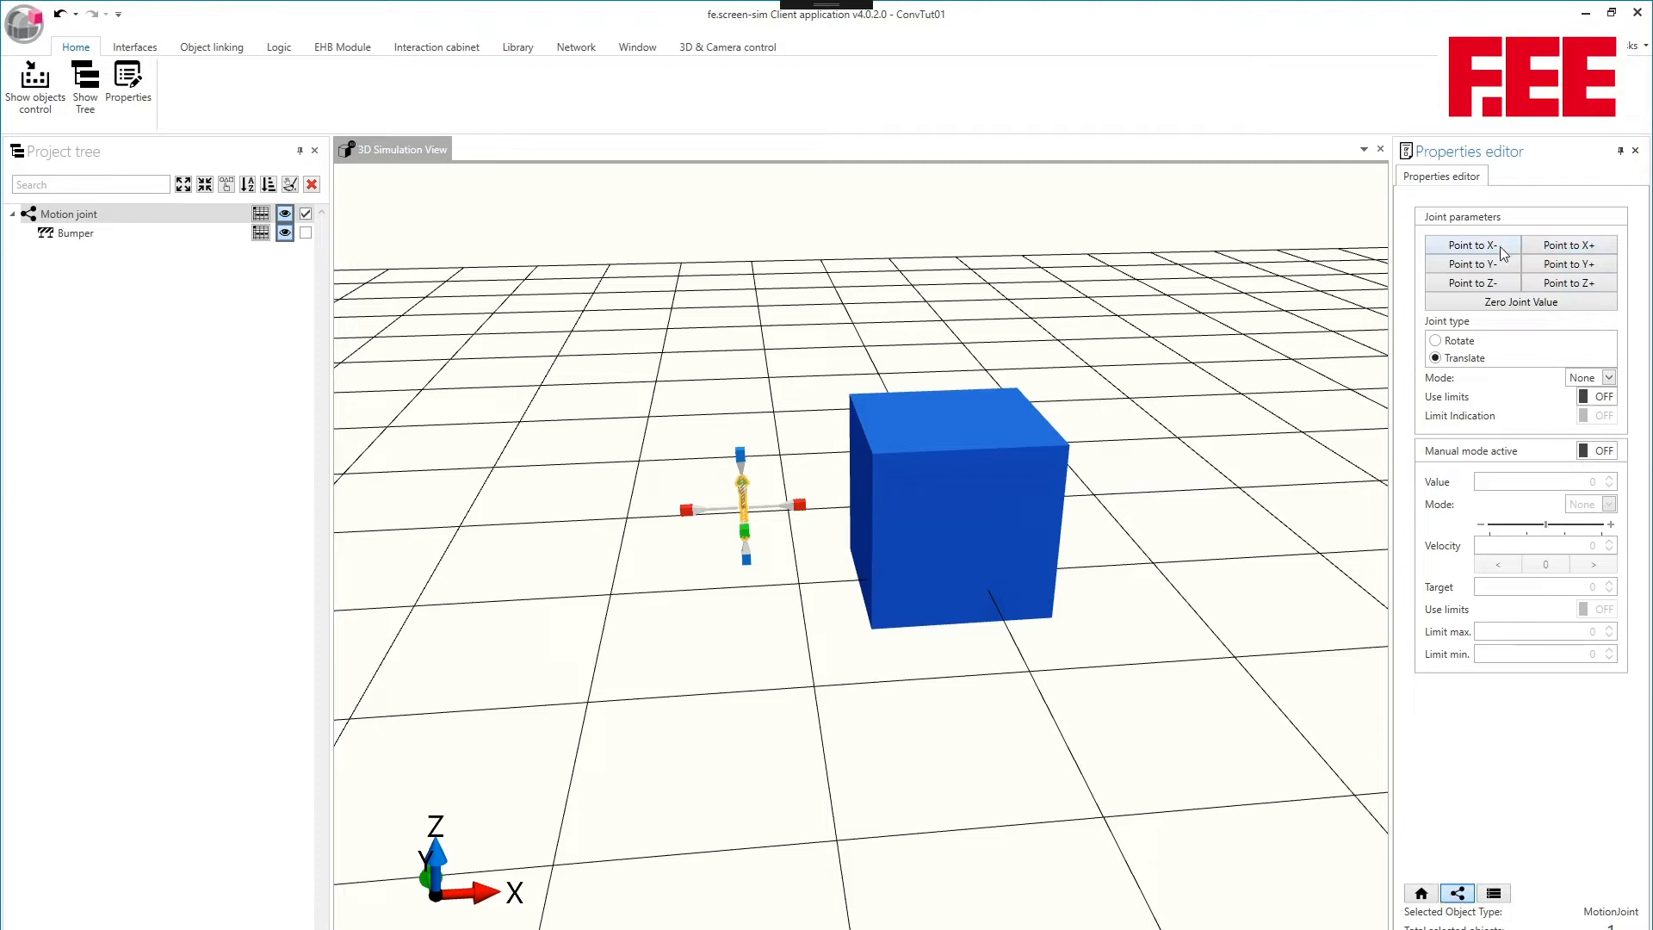
{"action": "left_click", "coordinate": [1576, 265]}
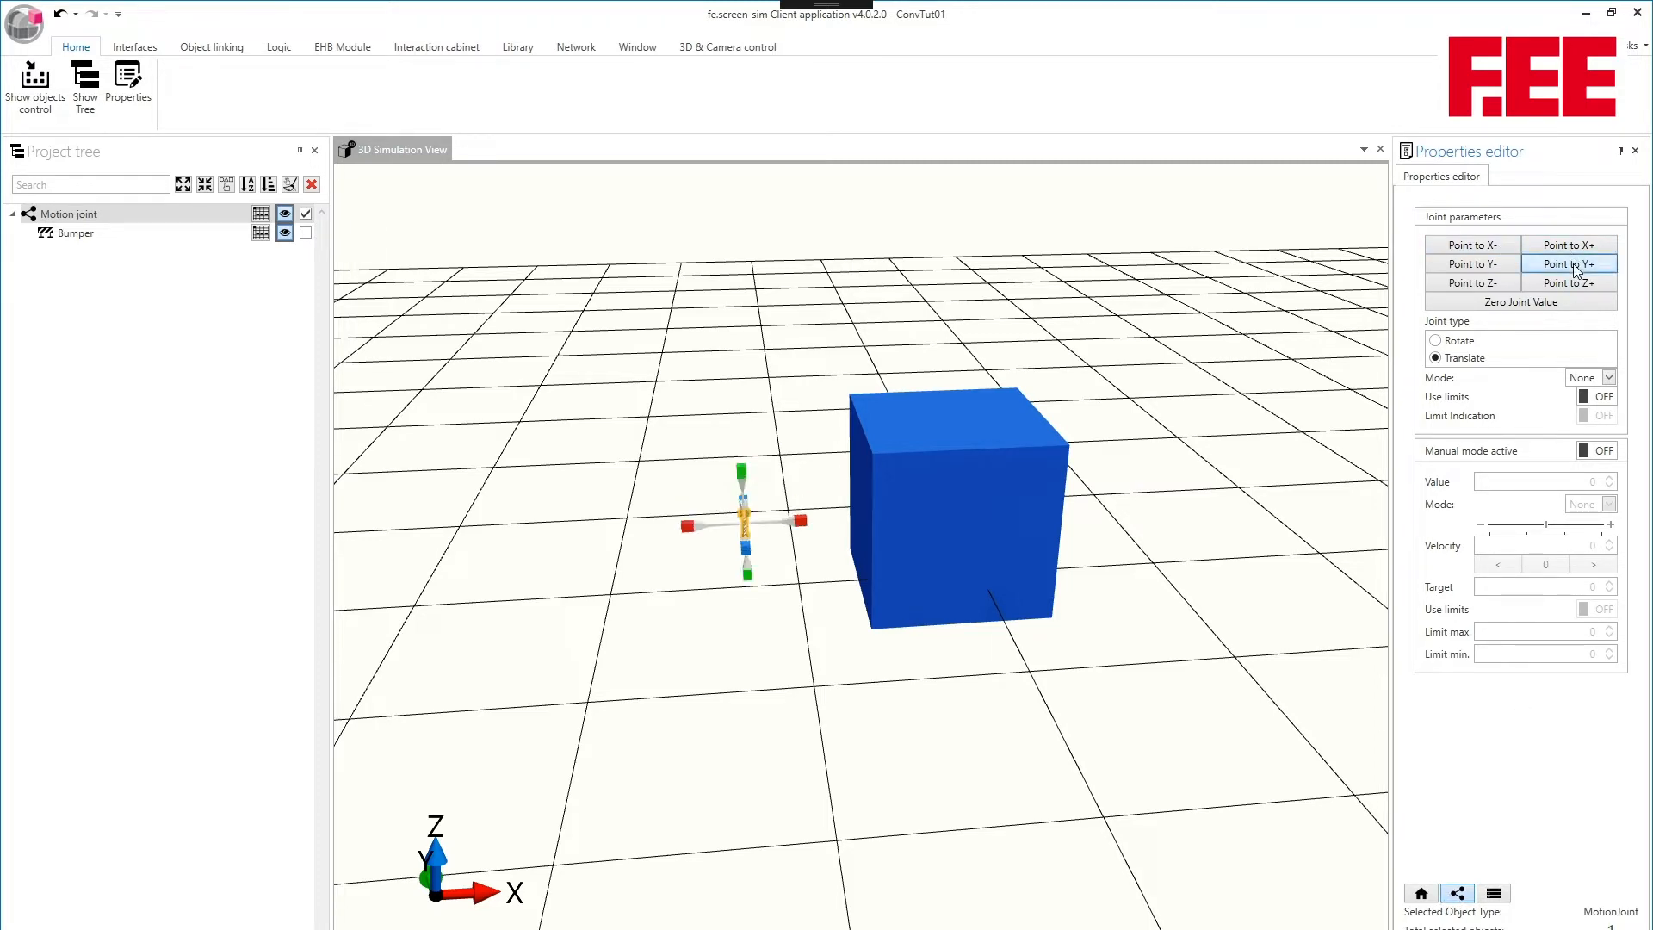
{"action": "left_click", "coordinate": [1576, 283]}
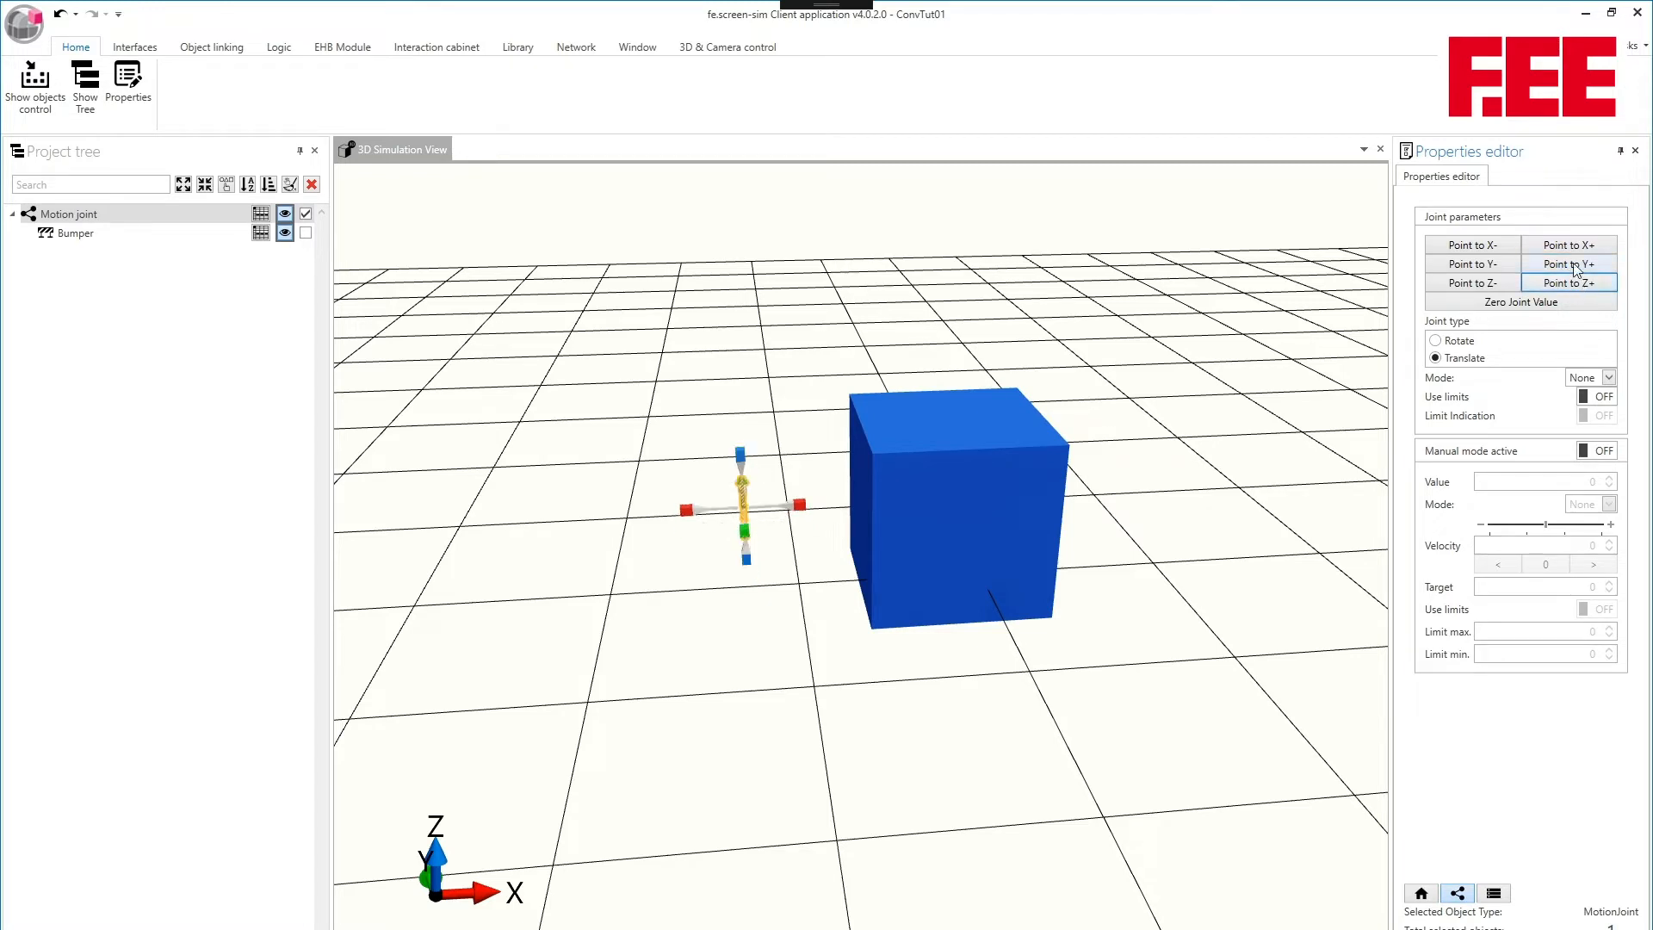
{"action": "left_click", "coordinate": [1574, 247]}
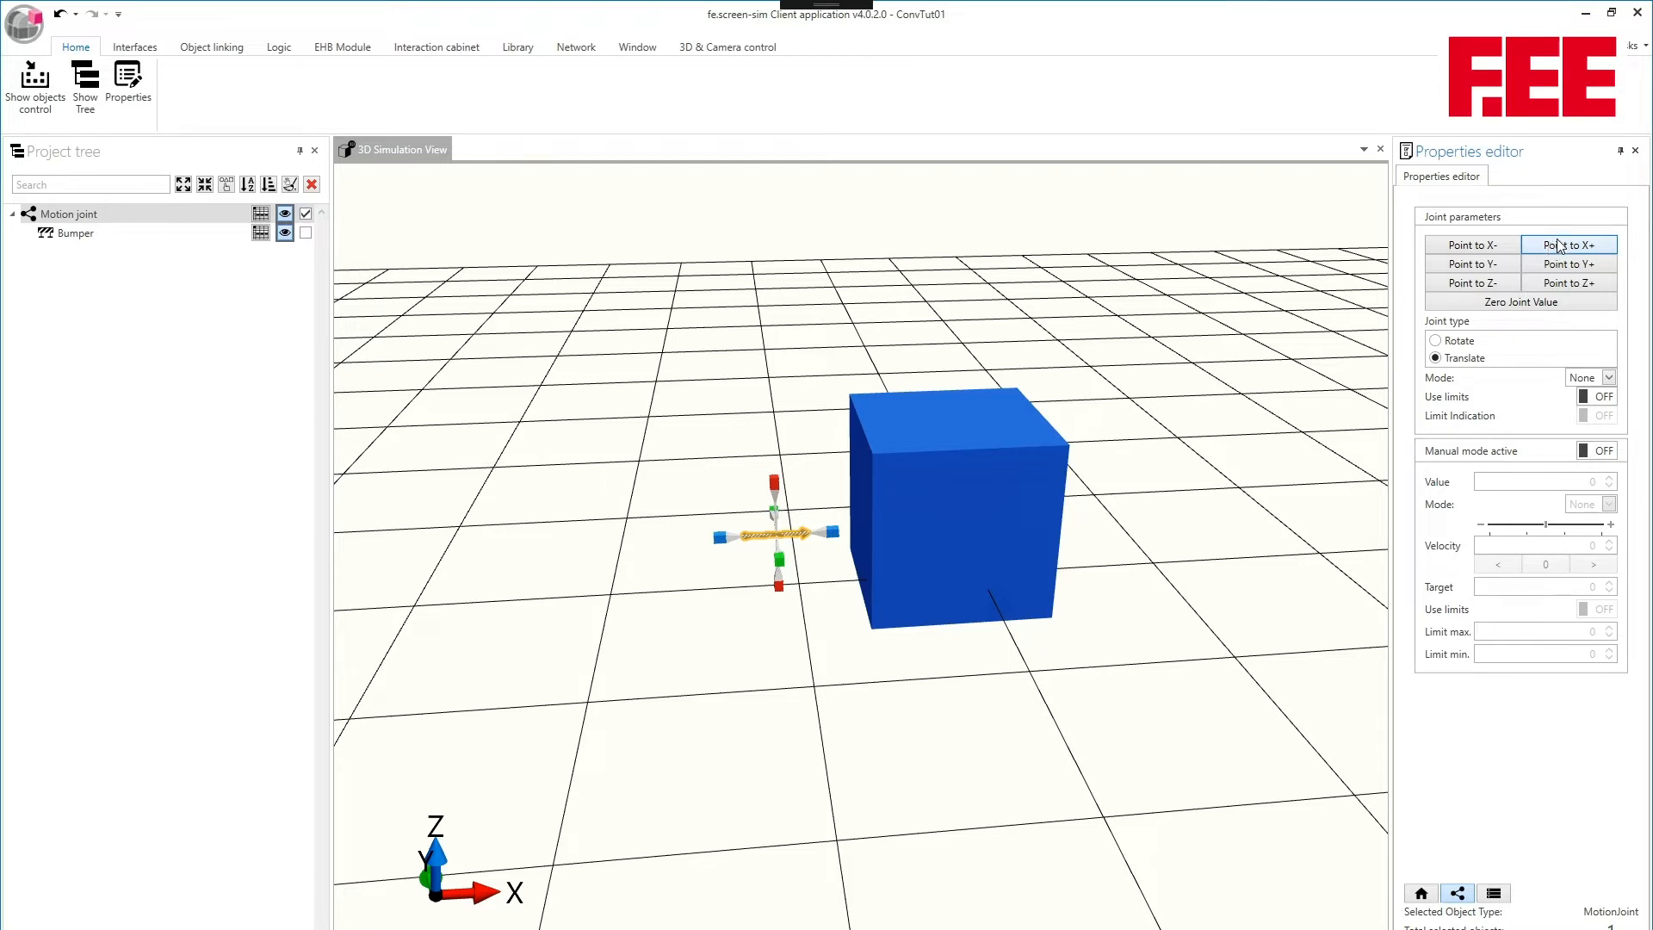
- Activate manual mode for the motion joint and try a value of 1 before setting the value to 2
{"action": "middle_click_drag", "start_coordinate": [1155, 361], "coordinate": [1117, 352]}
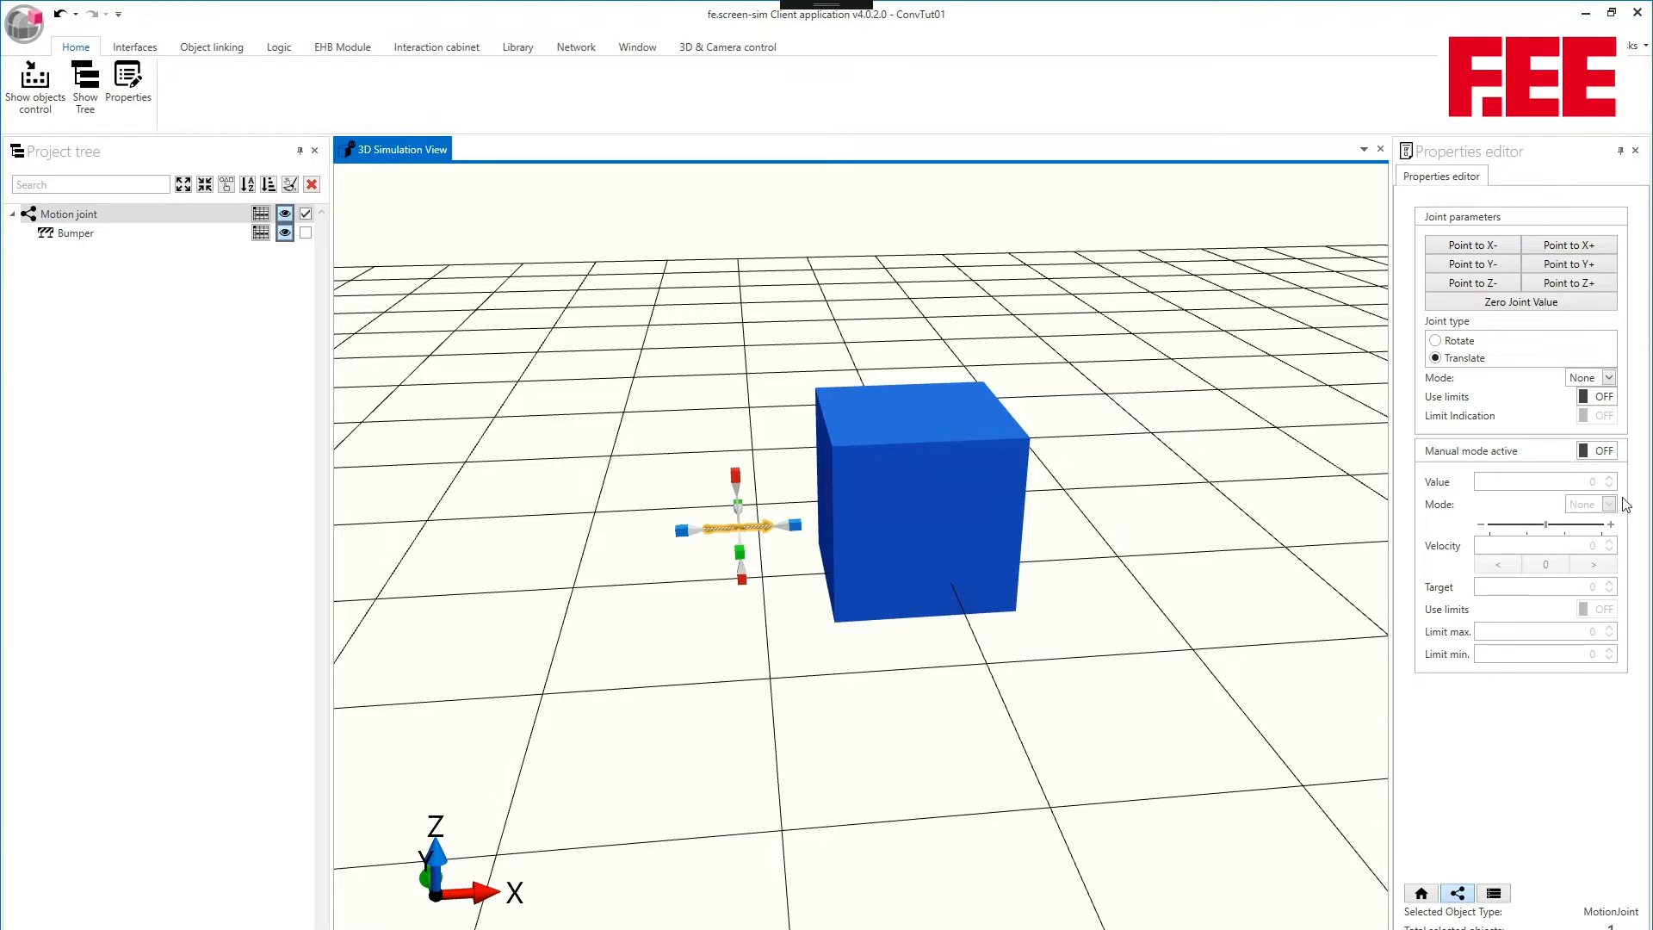
{"action": "left_click", "coordinate": [1601, 454]}
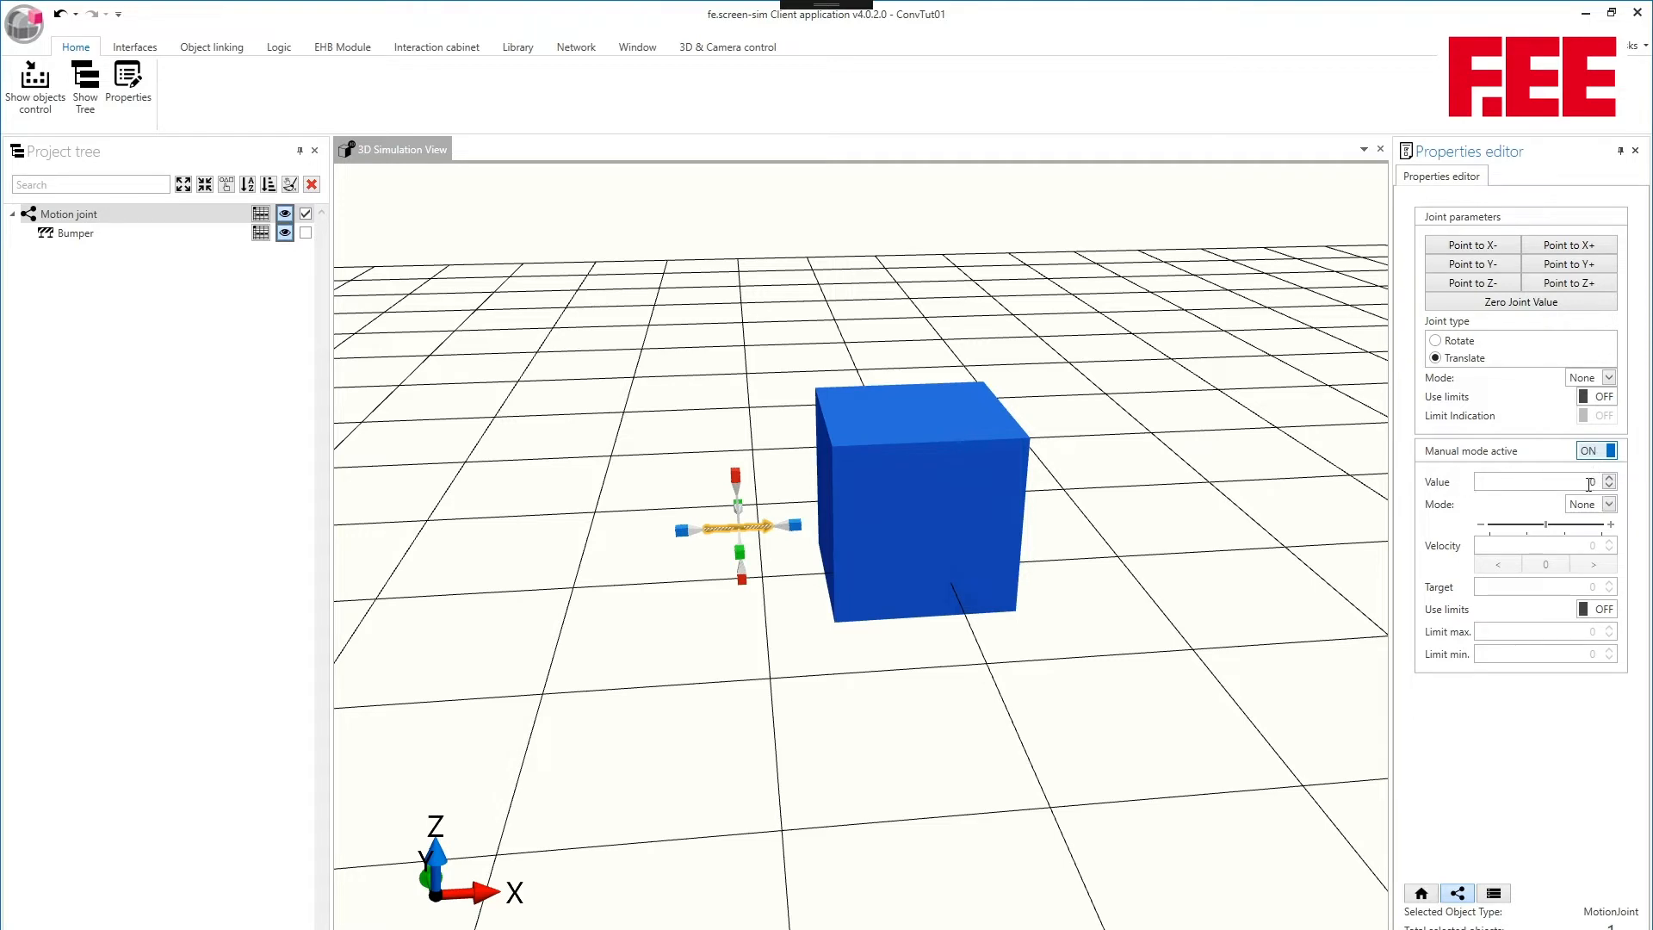
{"action": "double_click", "coordinate": [1590, 482]}
{"action": "type", "text": "1"}
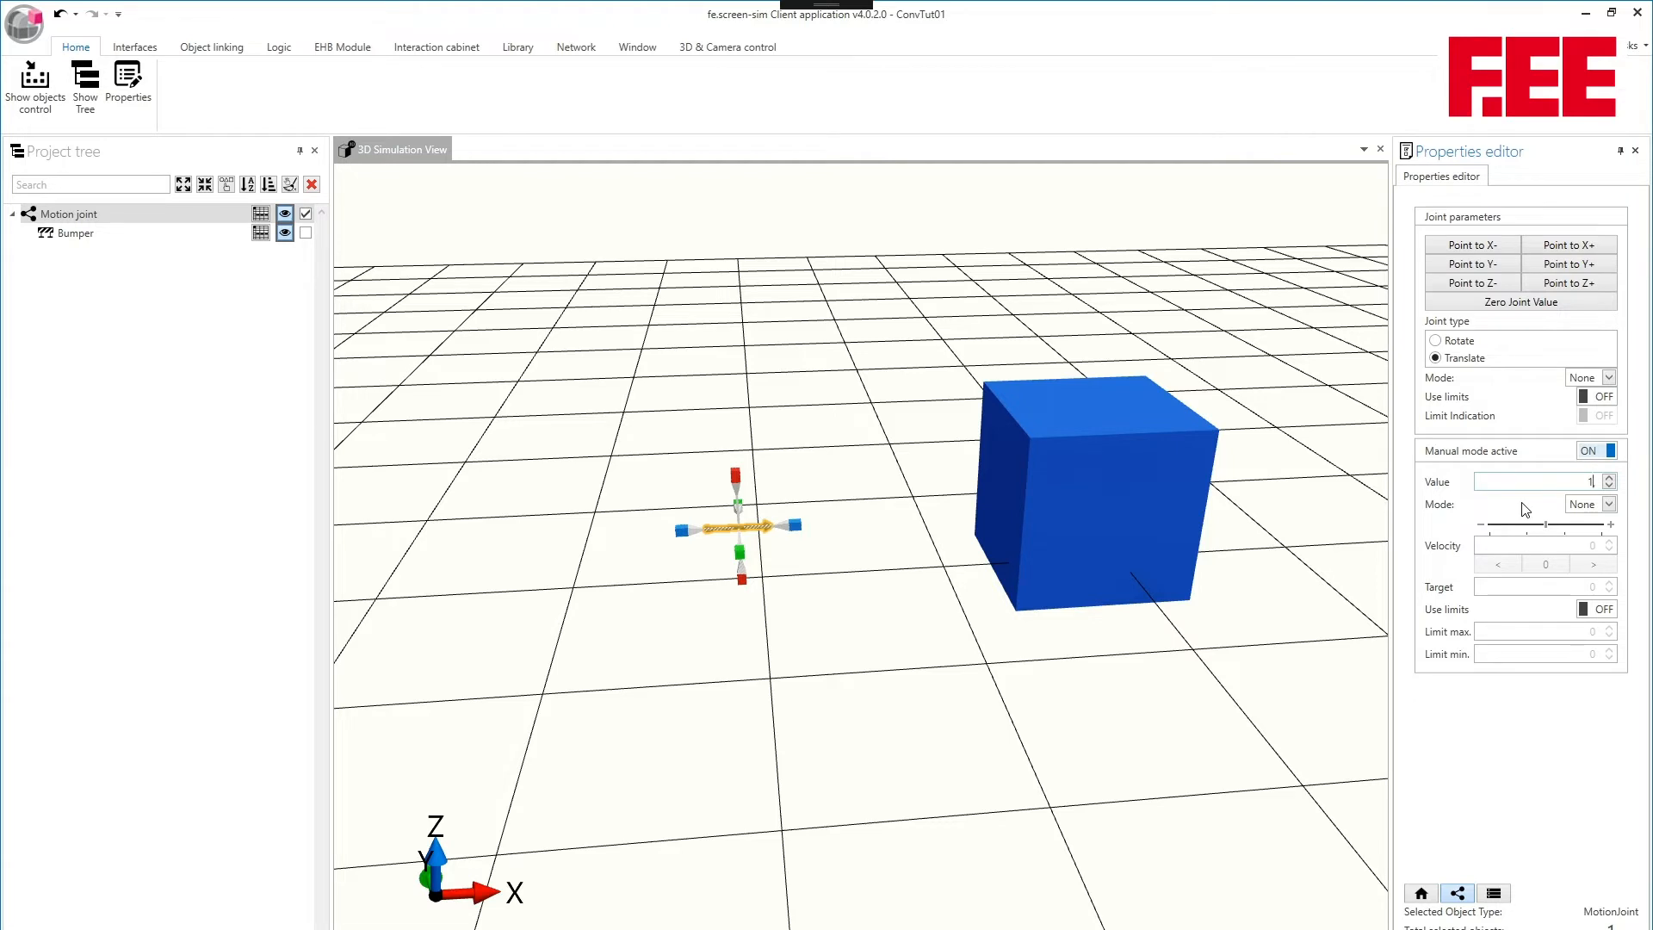
{"action": "type", "text": "2"}
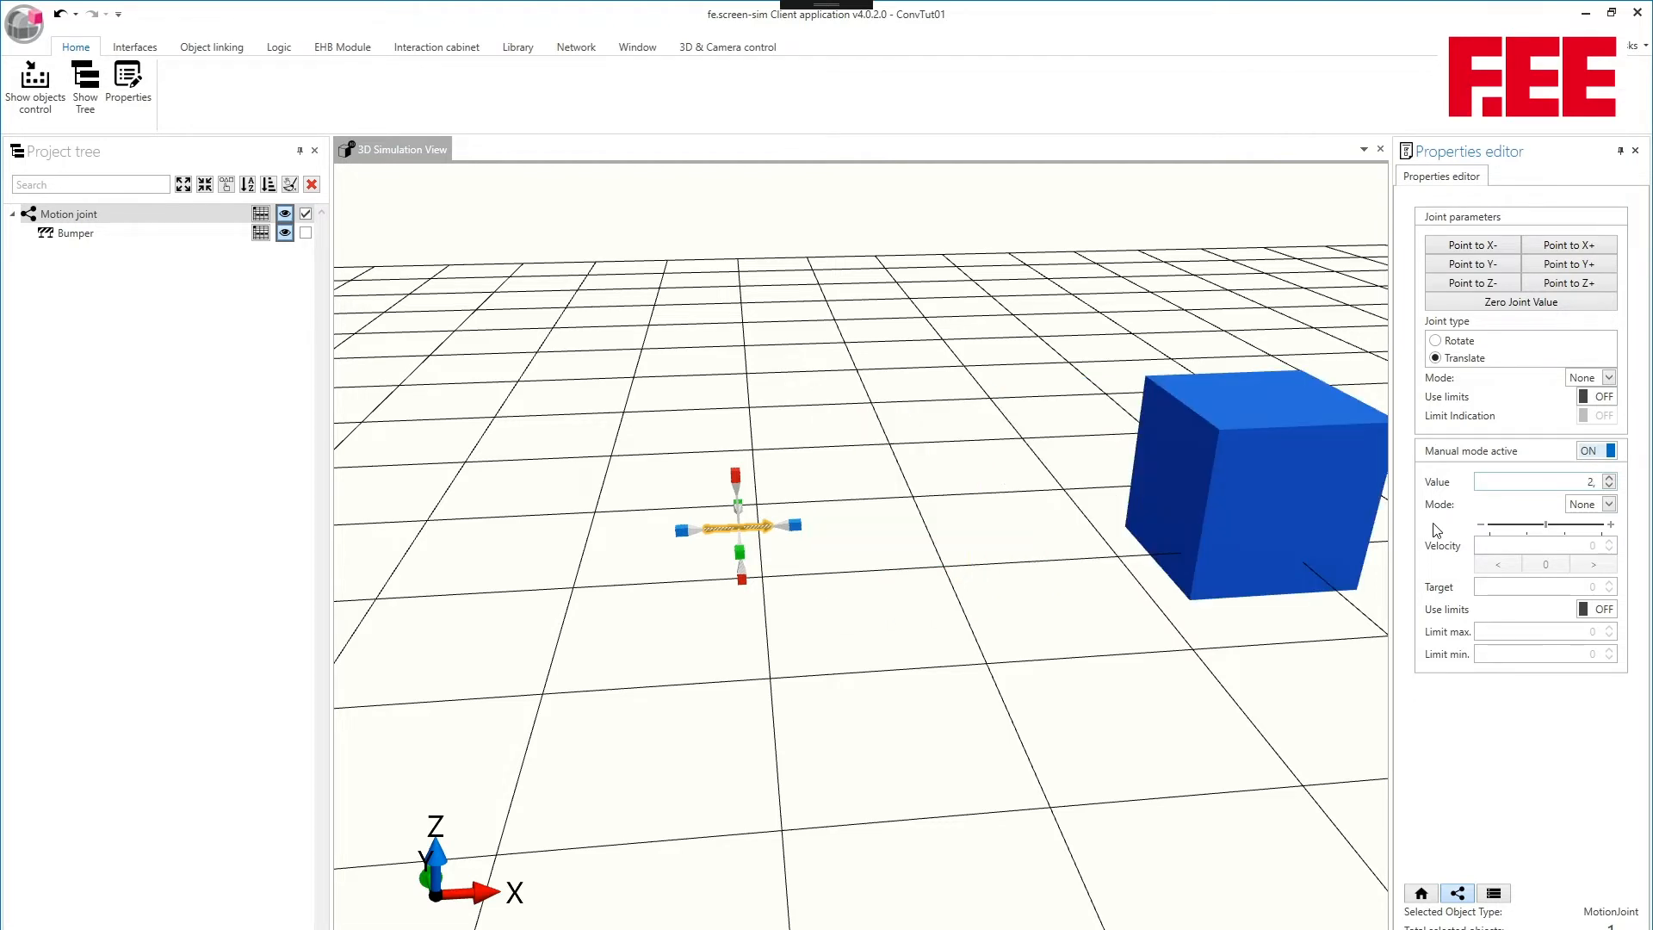
- Set the motion joint's manual mode type to Velocity
{"action": "middle_click_drag", "start_coordinate": [1091, 348], "coordinate": [980, 354]}
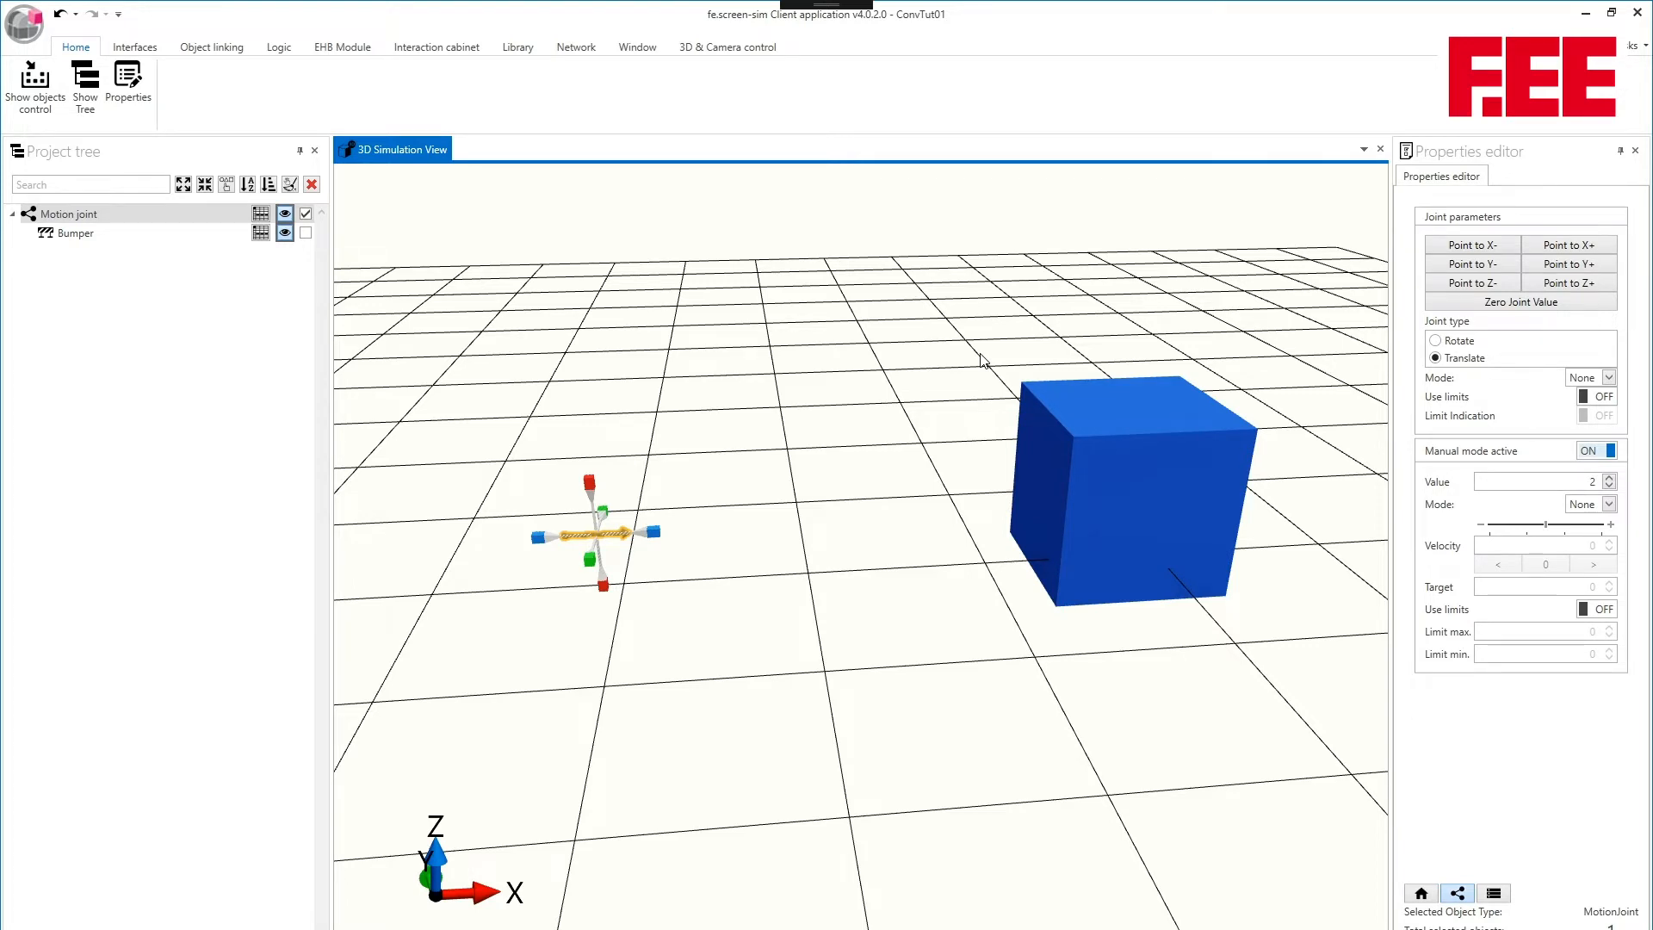
{"action": "left_click", "coordinate": [1608, 504]}
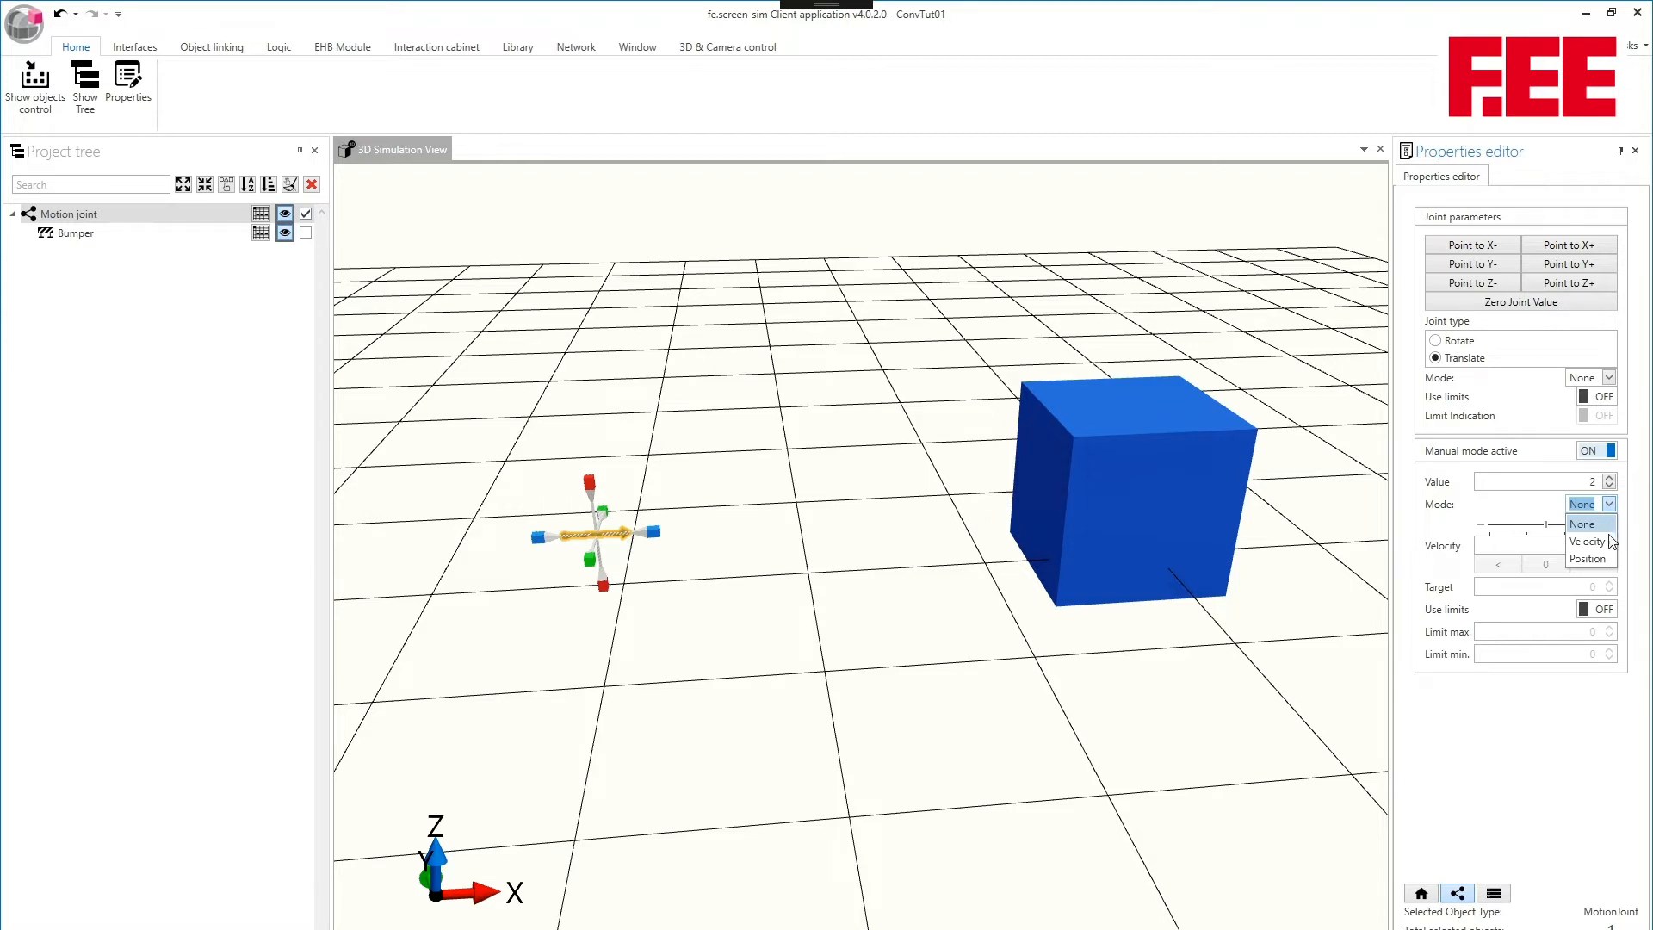
{"action": "left_click", "coordinate": [1588, 541]}
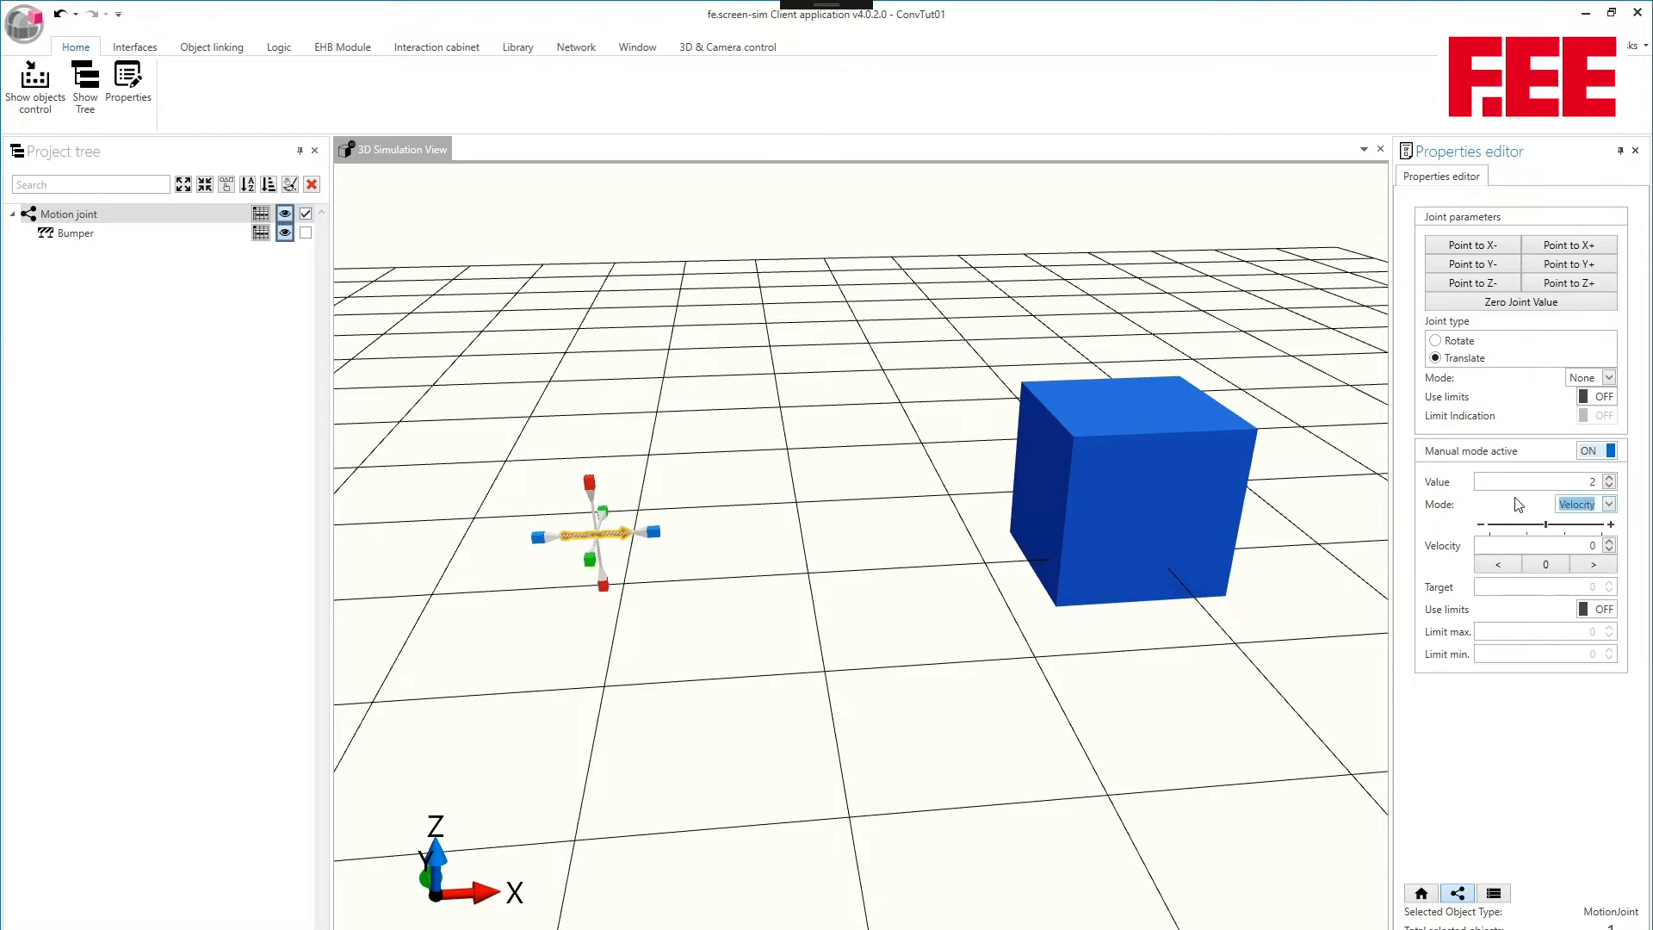
- Set the motion joint's manual velocity to -0,01 to translate the bumper slowly in the negative direction
{"action": "left_click", "coordinate": [1582, 548]}
{"action": "type", "text": "-0,01"}
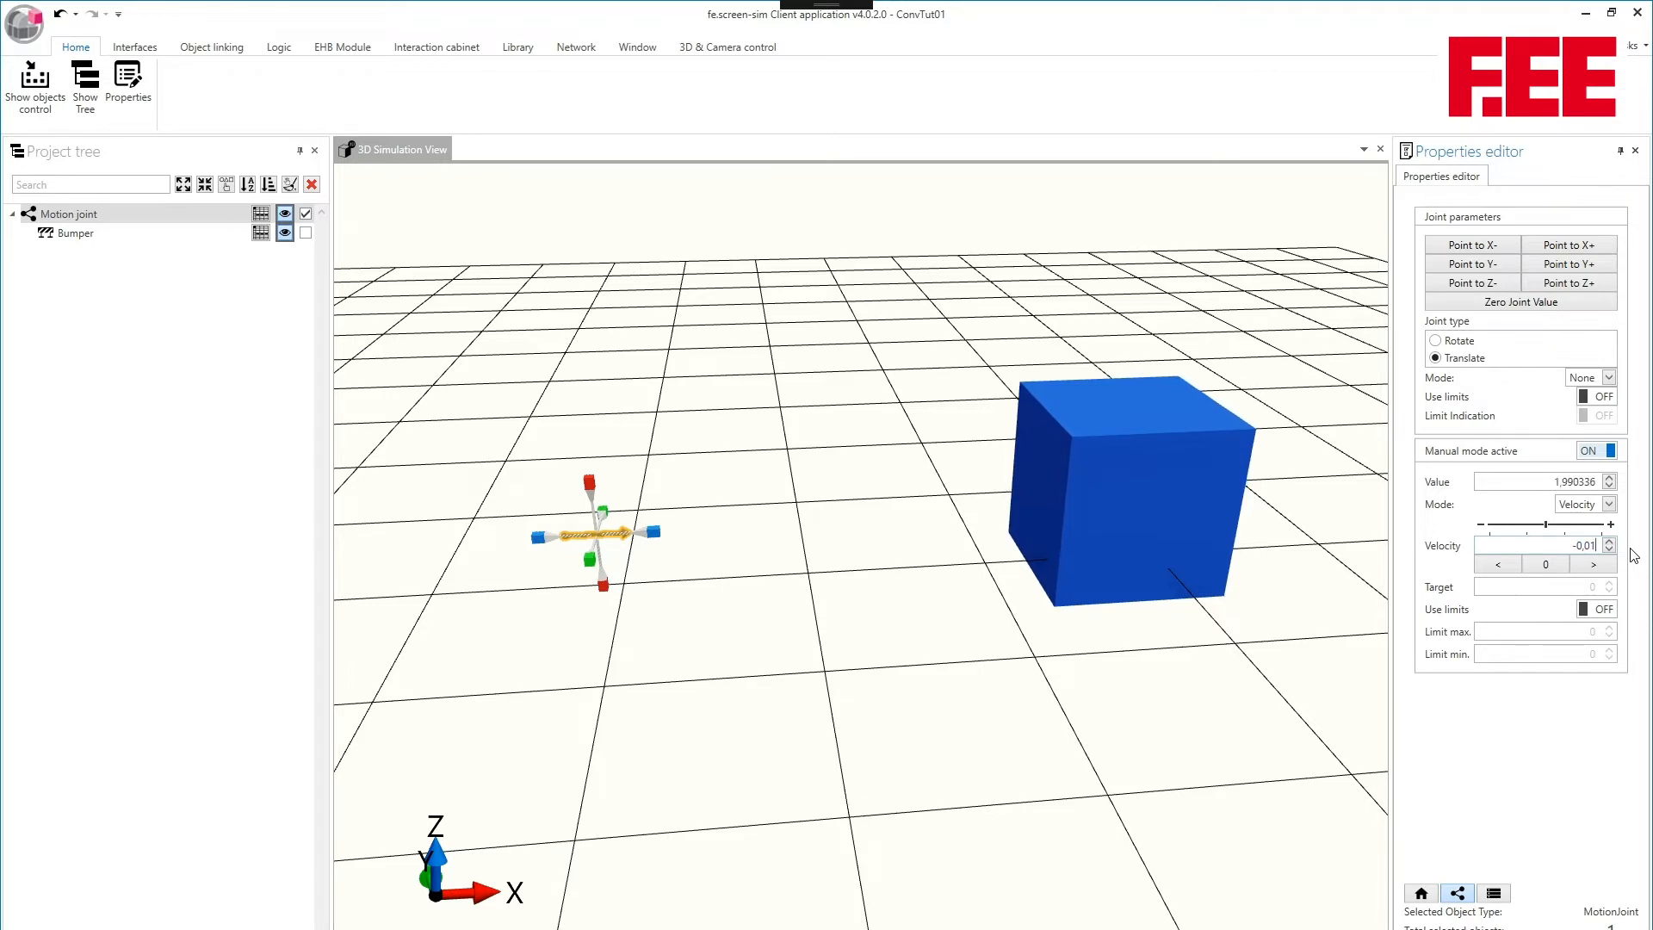
{"action": "scroll", "coordinate": [1268, 480], "scroll_direction": "up", "scroll_amount": 3}
{"action": "middle_click_drag", "start_coordinate": [1215, 478], "coordinate": [1025, 489]}
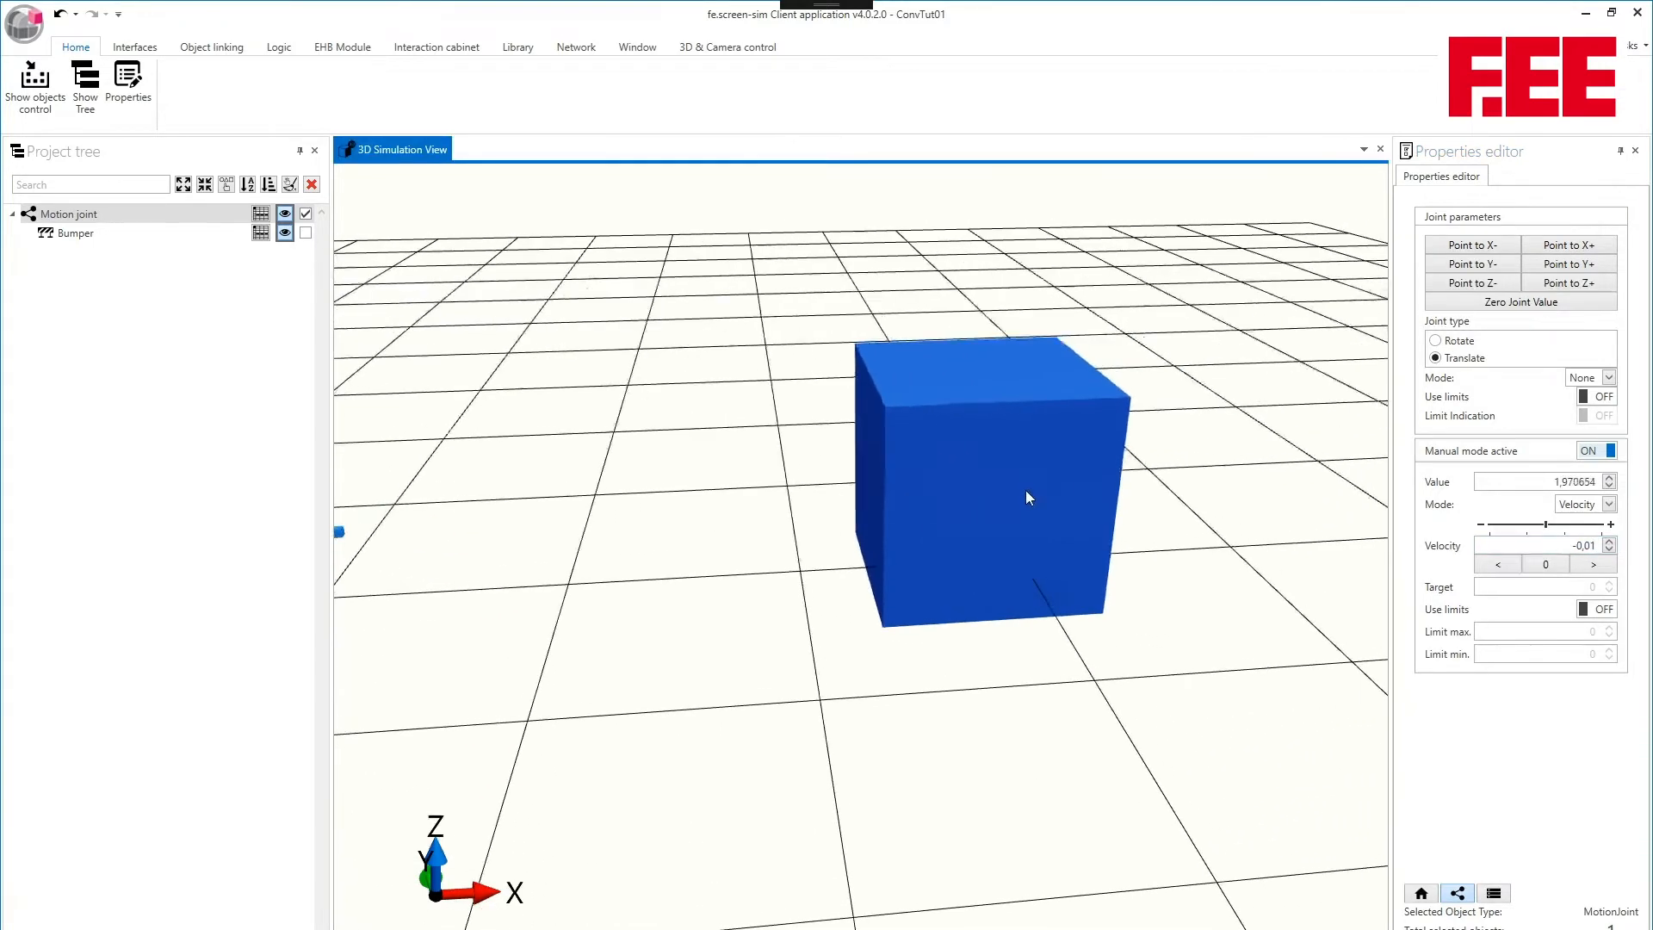
{"action": "middle_click_drag", "start_coordinate": [825, 470], "coordinate": [906, 463]}
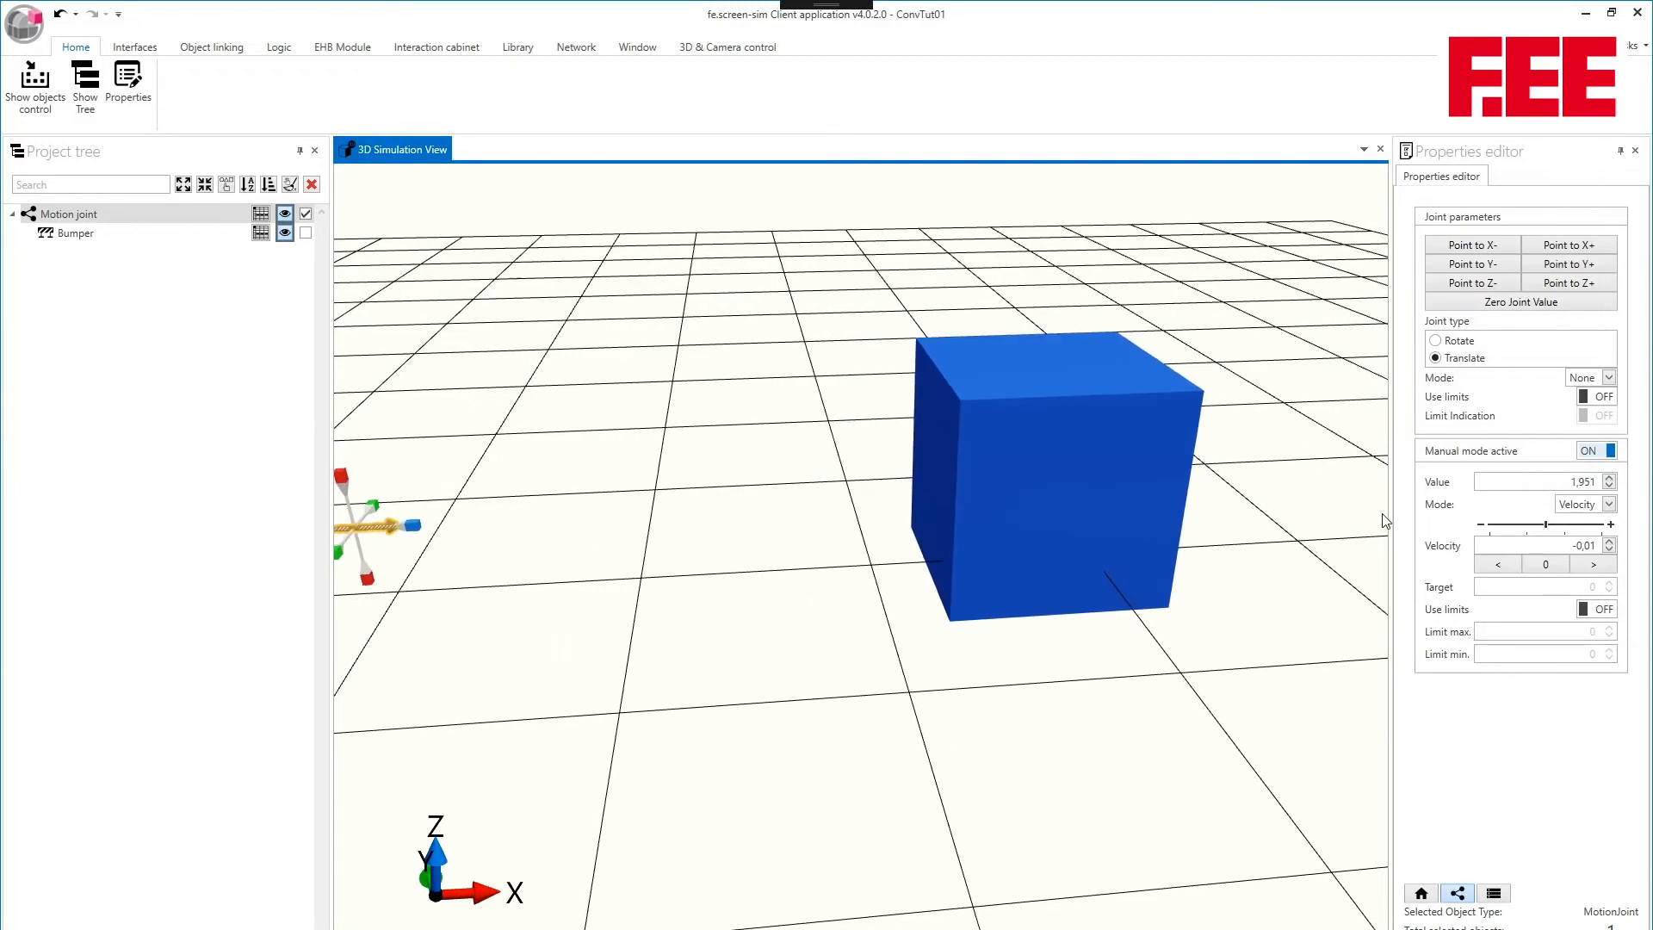
- Set the motion joint's manual velocity to -0,3
{"action": "left_click", "coordinate": [1584, 545]}
{"action": "key", "text": "BackSpace"}
{"action": "key", "text": "BackSpace"}
{"action": "key", "text": "BackSpace"}
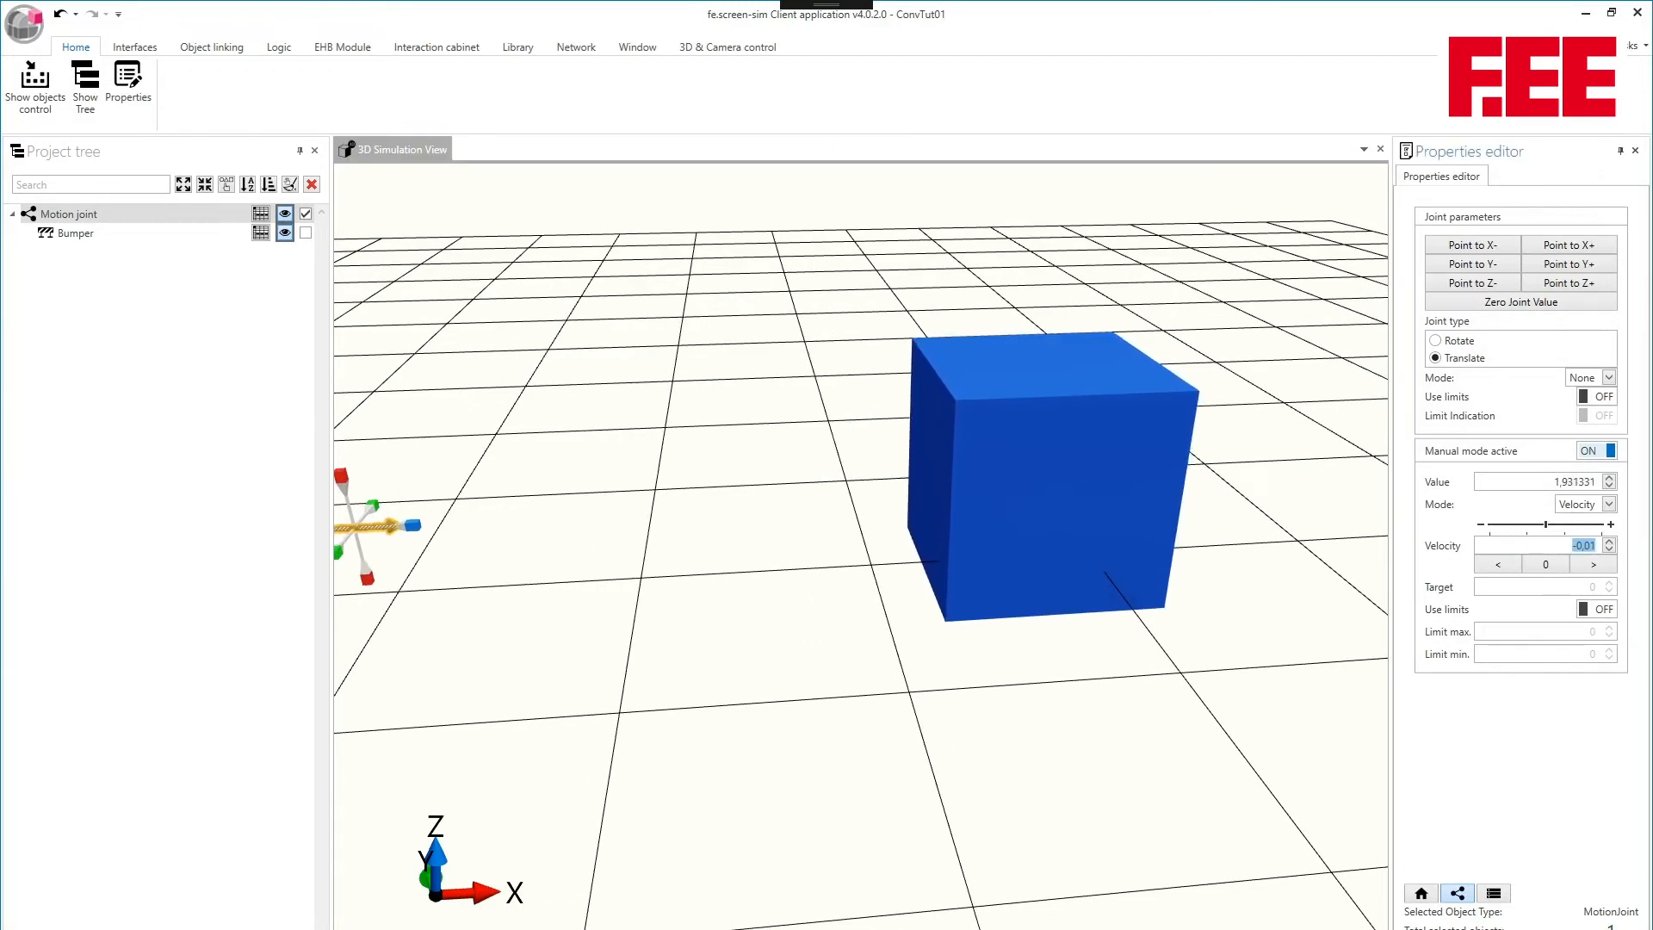
{"action": "type", "text": "3"}
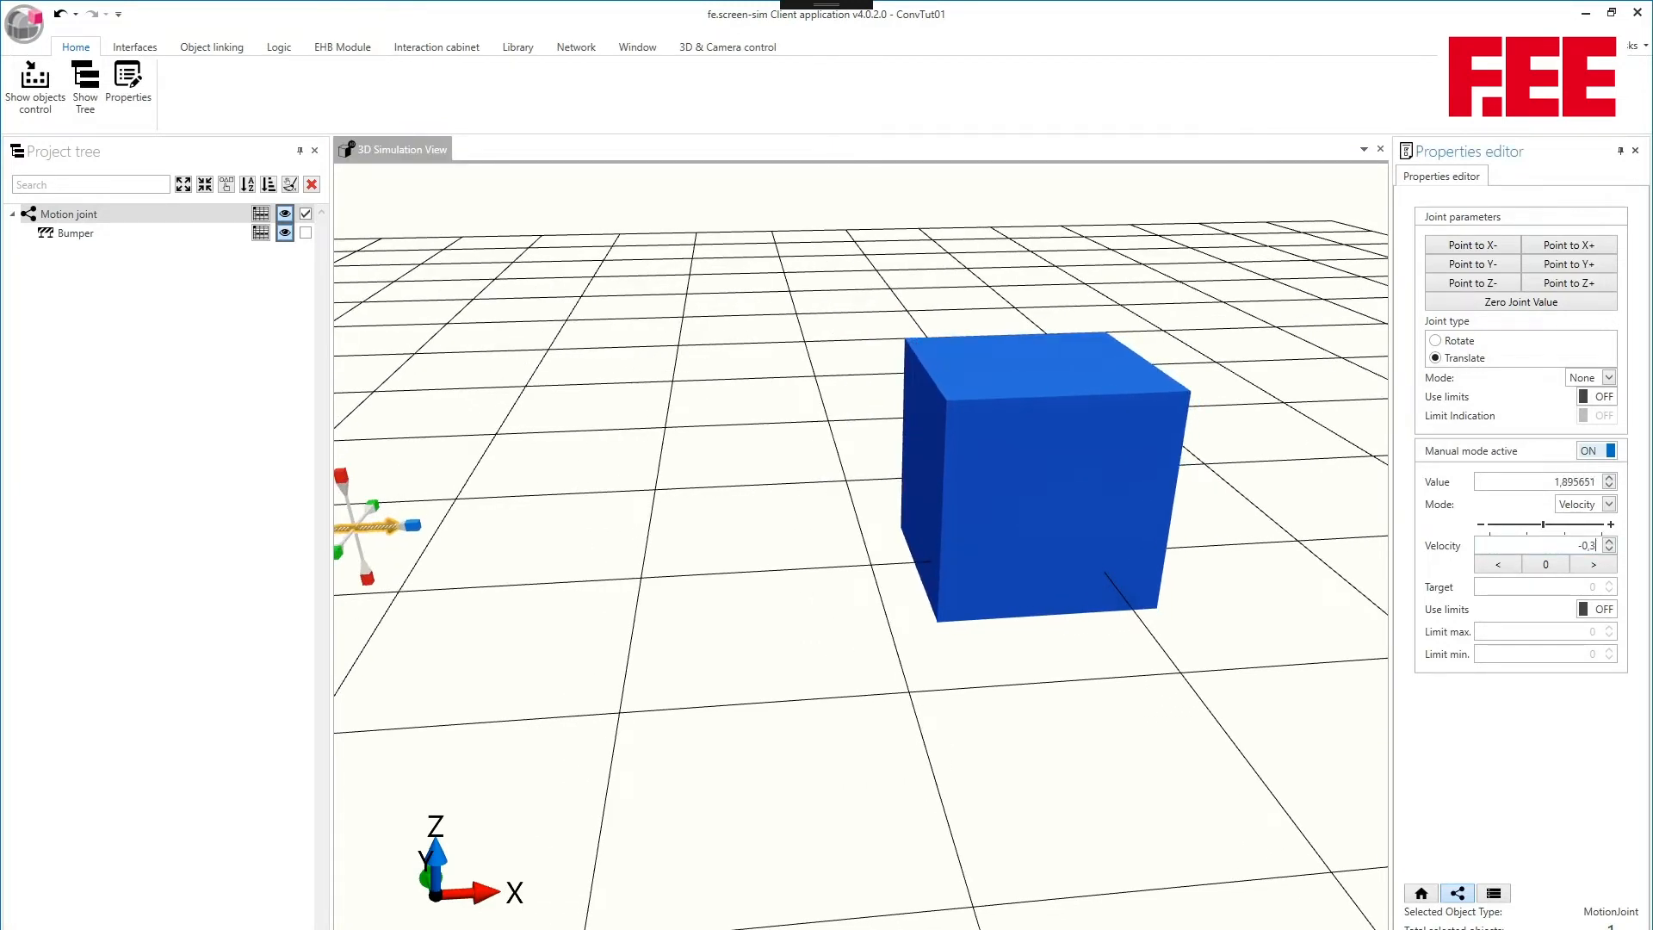
{"action": "middle_click_drag", "start_coordinate": [1006, 288], "coordinate": [1061, 276]}
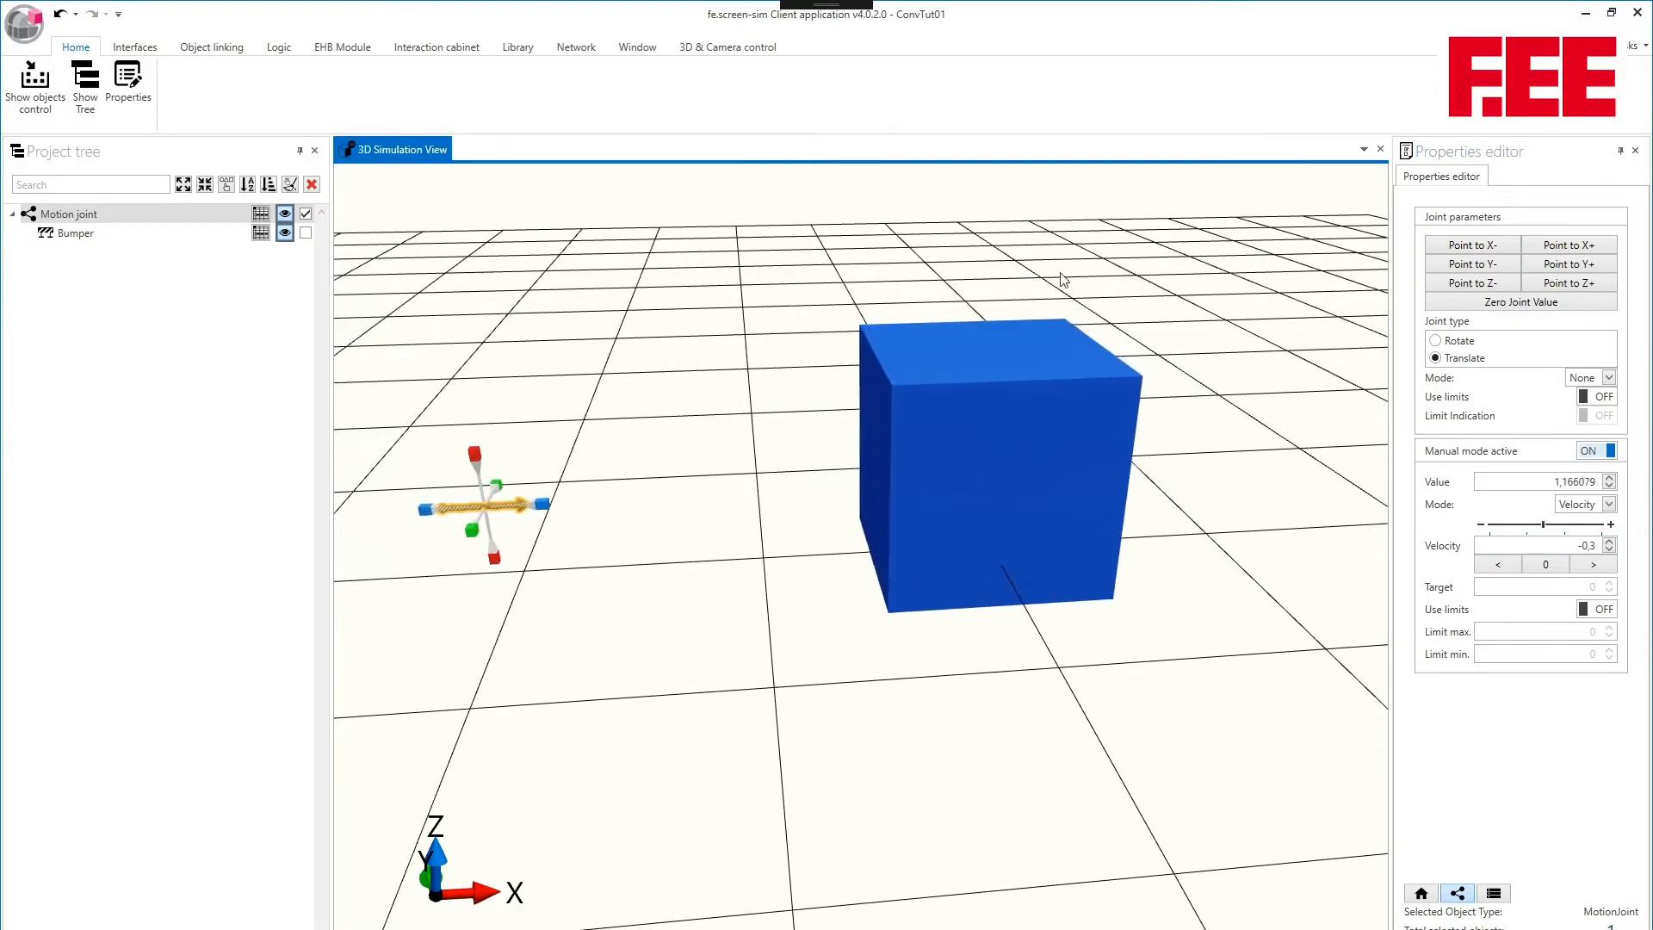
- Stop the motion joint by resetting its velocity to 0 and set the manual mode type to Position
{"action": "left_click", "coordinate": [1548, 566]}
{"action": "left_click", "coordinate": [1547, 568]}
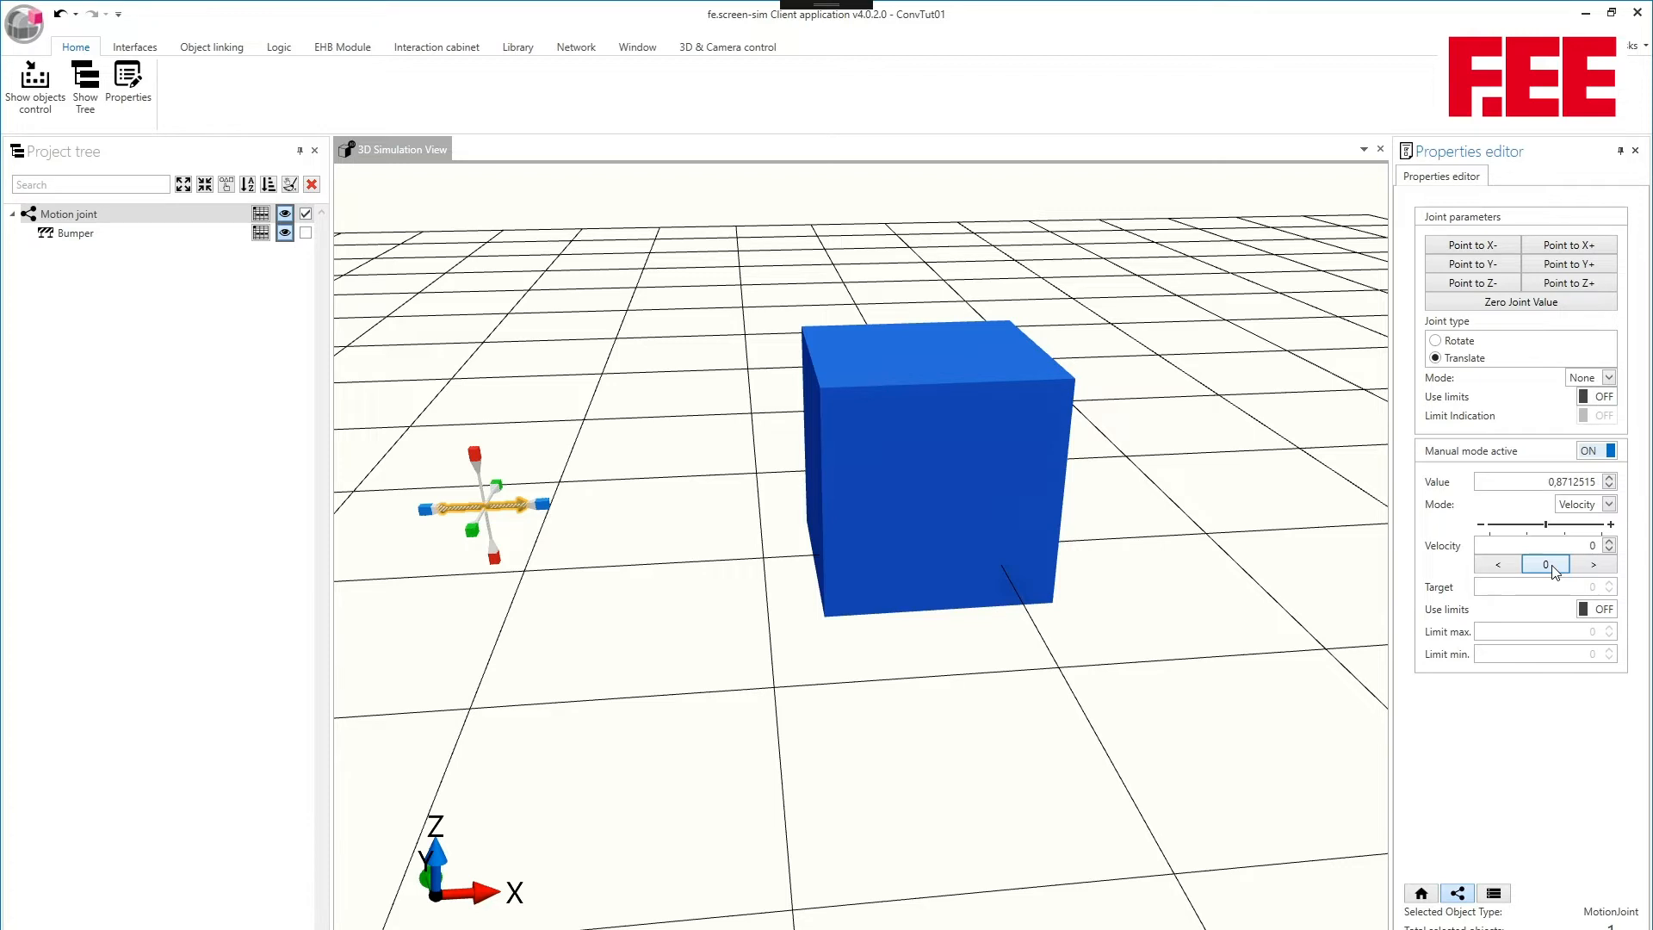
{"action": "left_click", "coordinate": [1608, 505]}
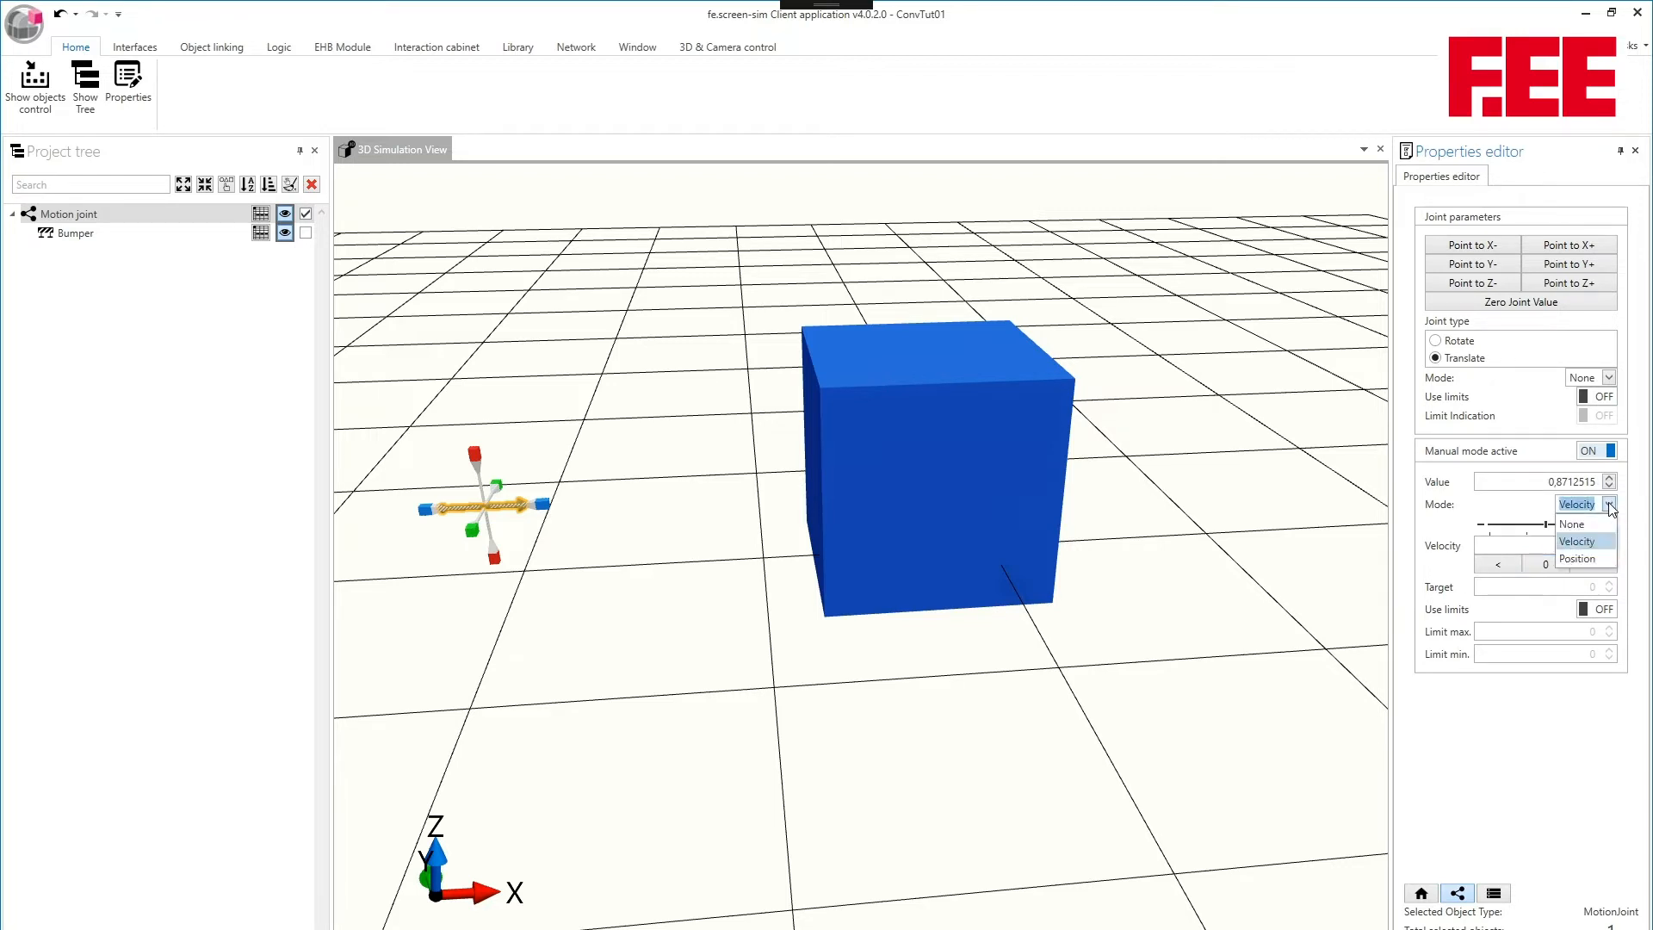
{"action": "left_click", "coordinate": [1577, 558]}
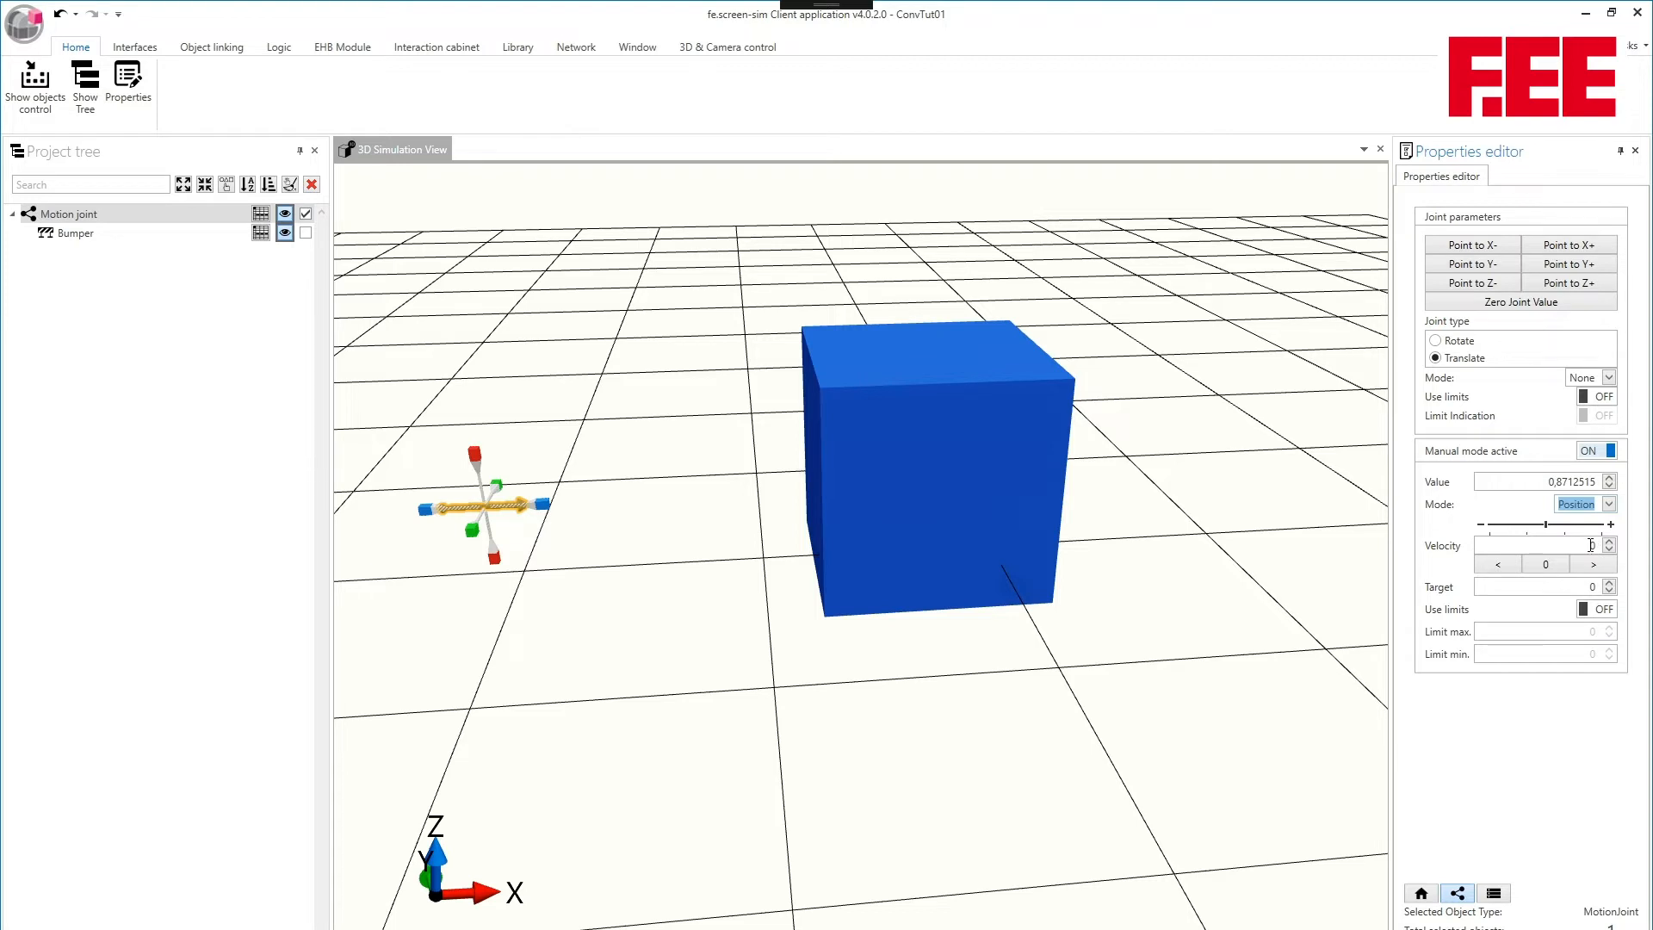
- Give the motion joint a target of 4 and a velocity of 0,5 so it travels to that position
{"action": "double_click", "coordinate": [1578, 588]}
{"action": "type", "text": "4"}
{"action": "key", "text": "Tab"}
{"action": "double_click", "coordinate": [1592, 546]}
{"action": "type", "text": "0,5"}
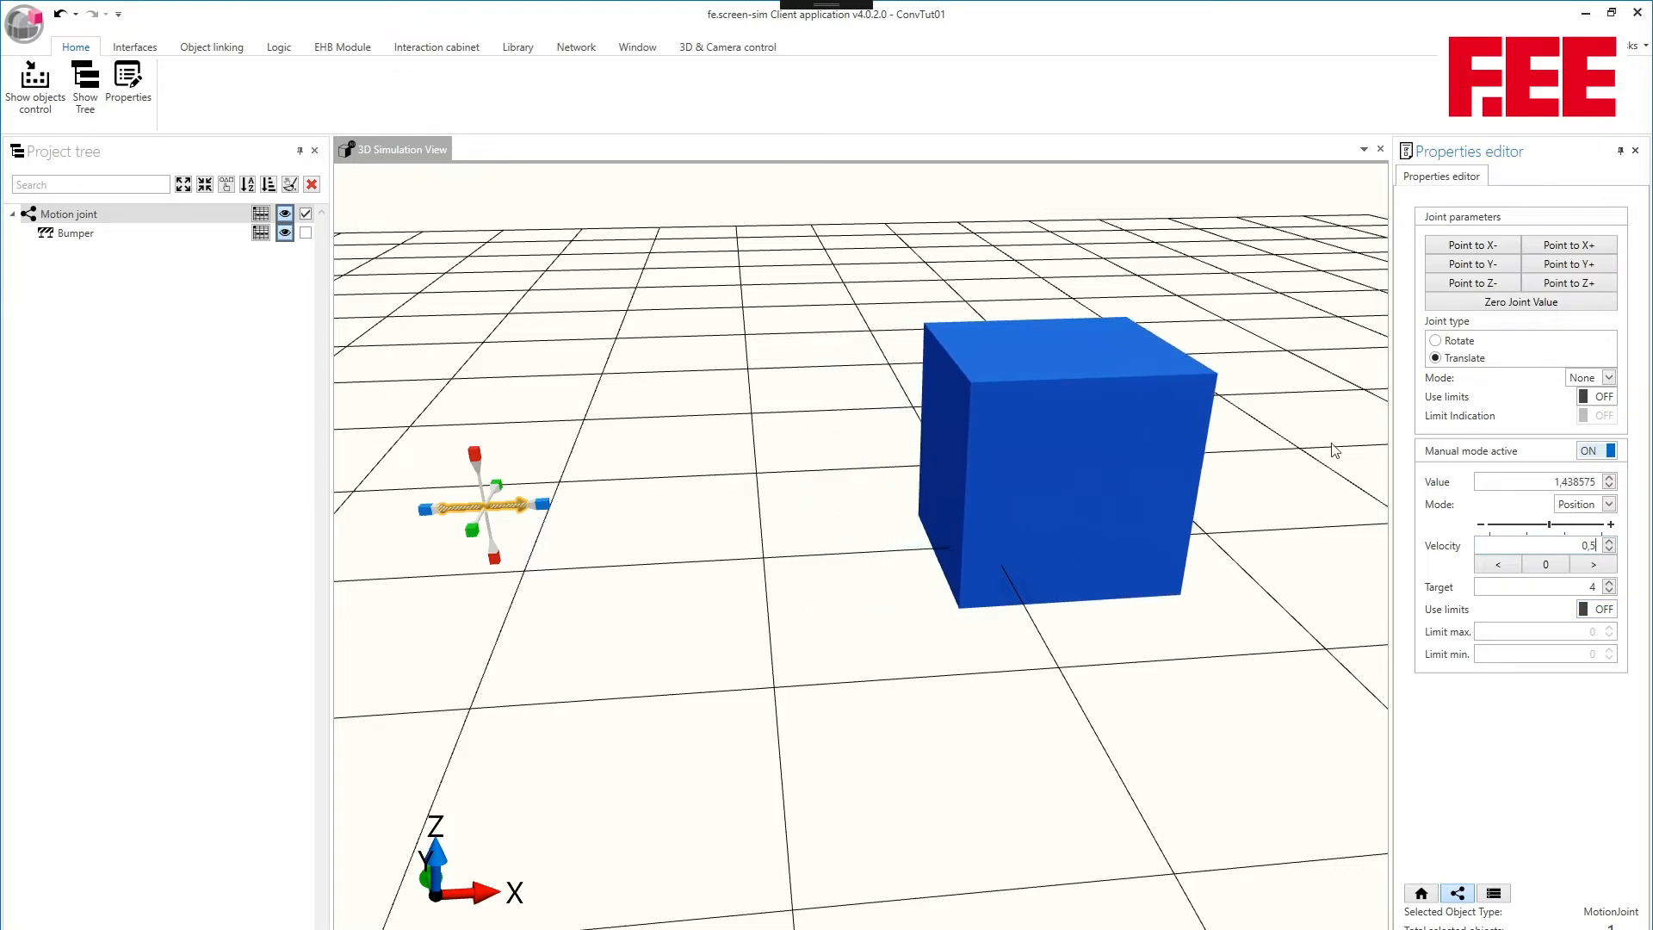
{"action": "middle_click_drag", "start_coordinate": [1304, 450], "coordinate": [1114, 469]}
{"action": "scroll", "coordinate": [1113, 469], "scroll_direction": "down", "scroll_amount": 2}
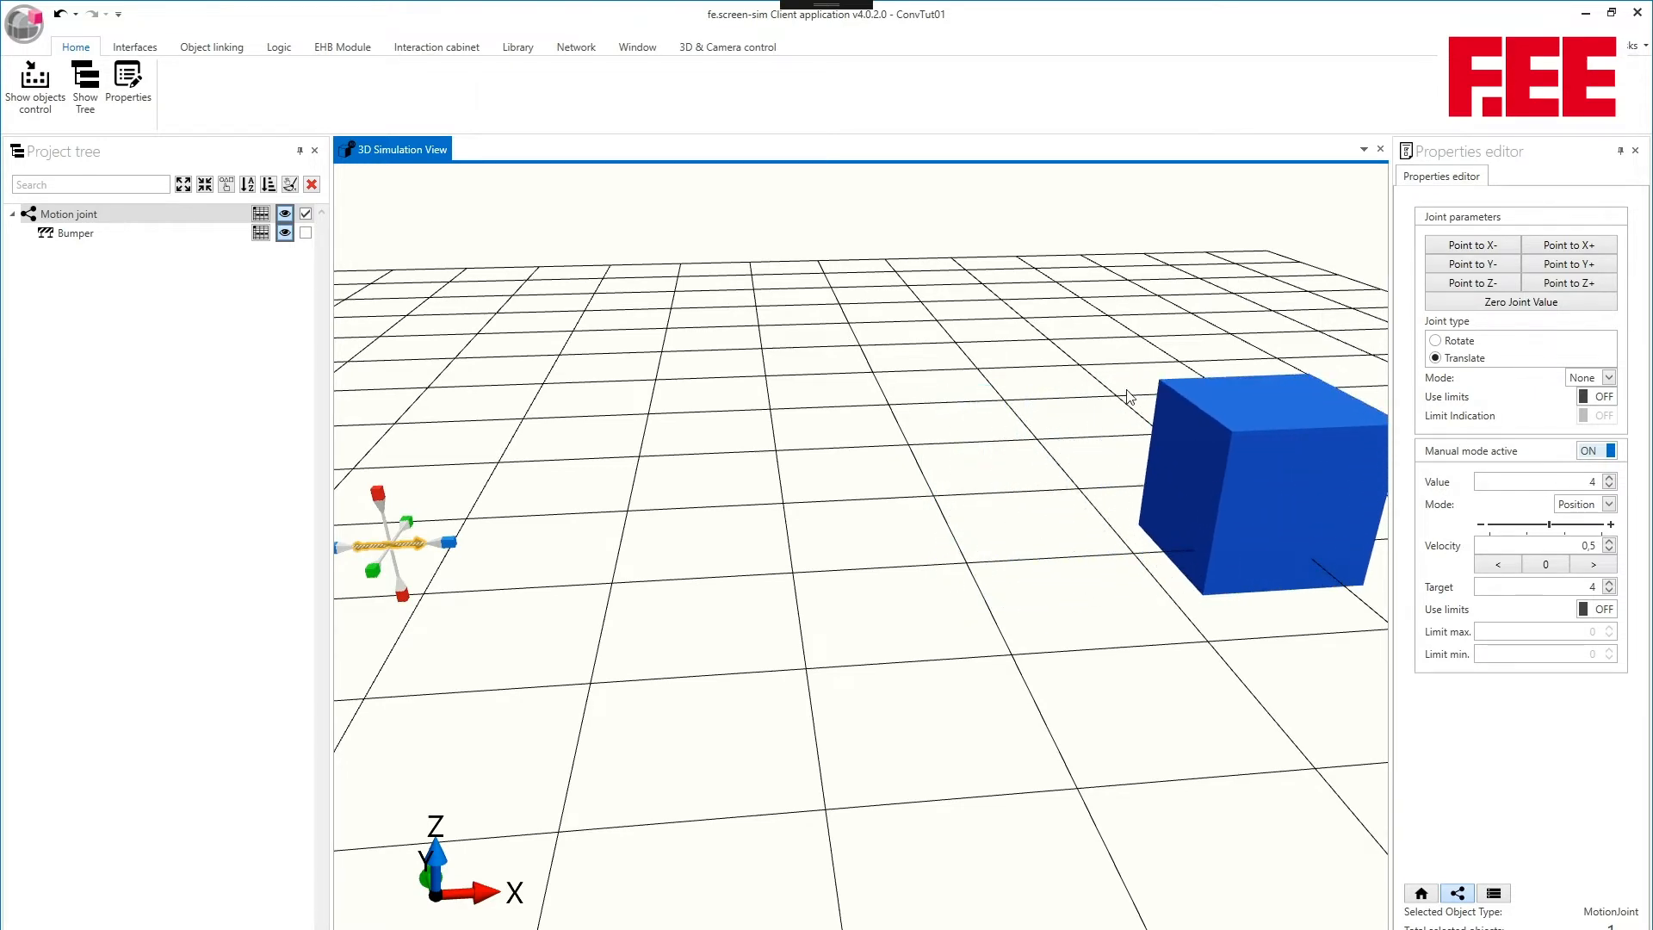
{"action": "middle_click_drag", "start_coordinate": [1129, 396], "coordinate": [994, 404]}
{"action": "scroll", "coordinate": [991, 397], "scroll_direction": "down", "scroll_amount": 2}
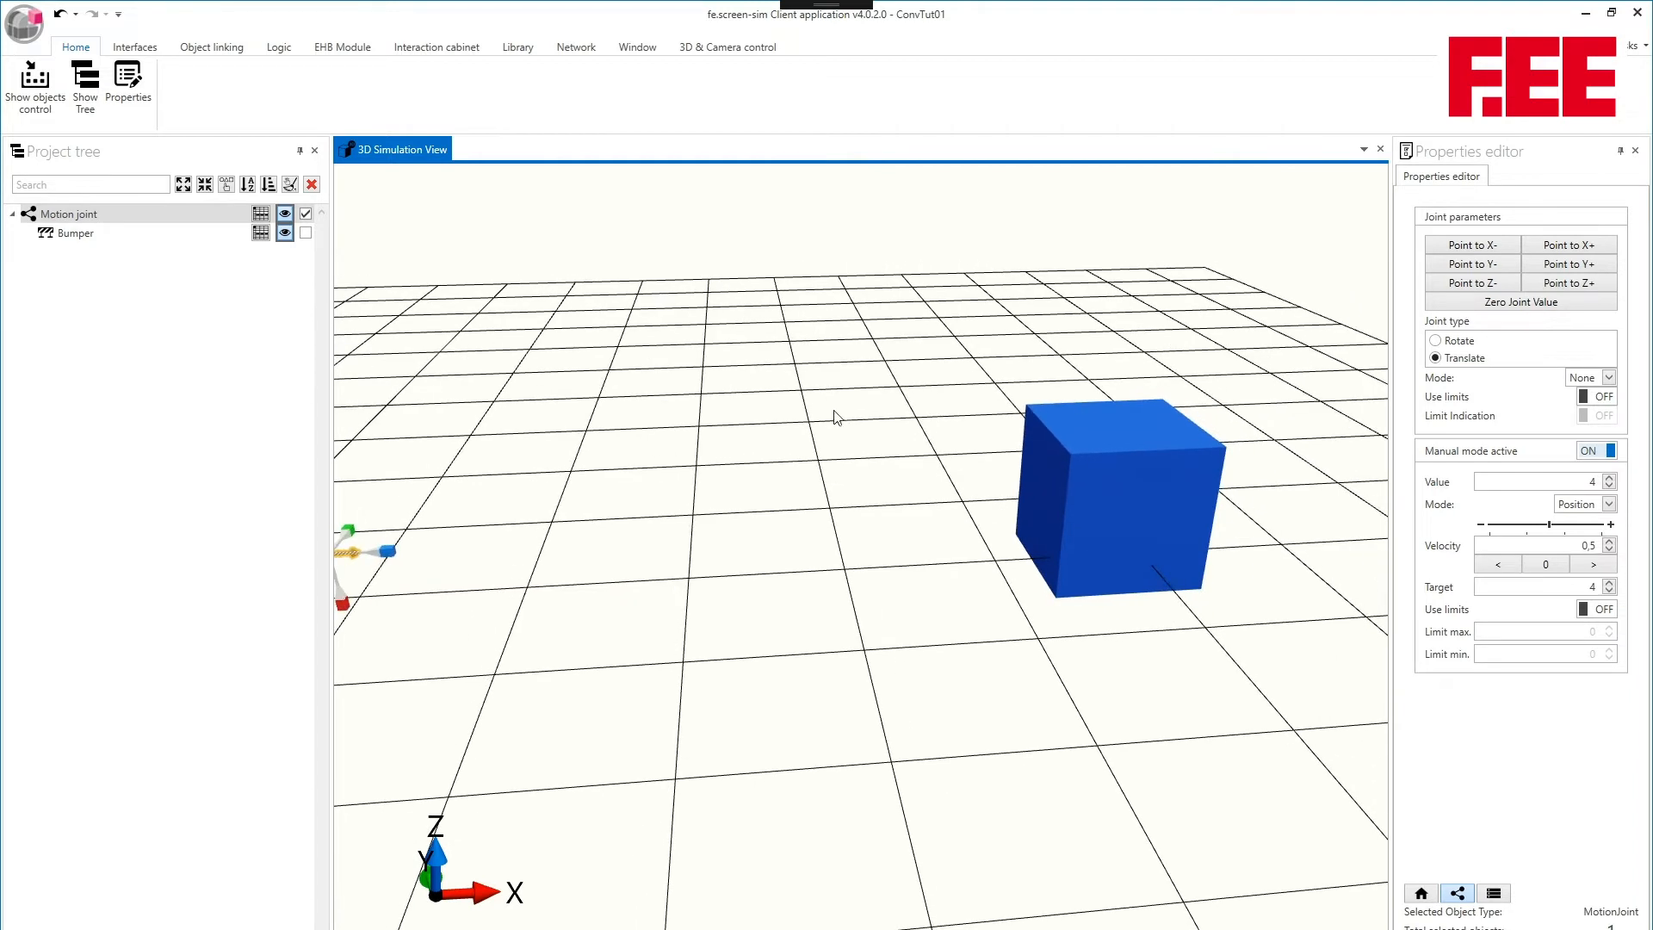
{"action": "middle_click_drag", "start_coordinate": [861, 407], "coordinate": [880, 407]}
{"action": "scroll", "coordinate": [883, 408], "scroll_direction": "down", "scroll_amount": 2}
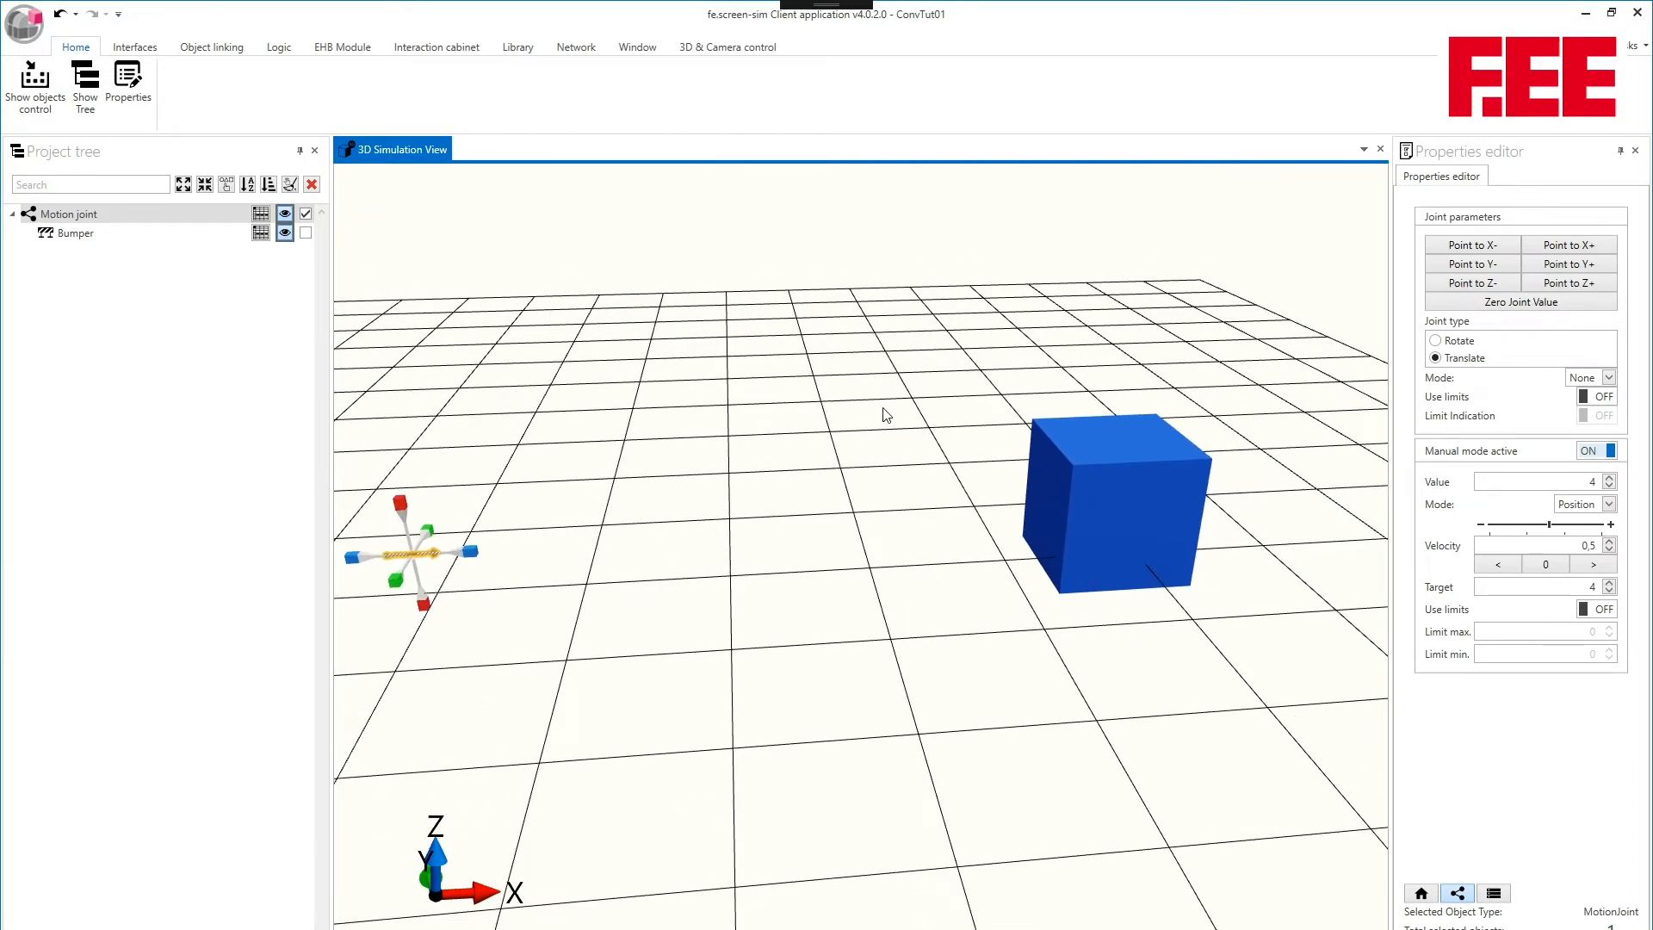
- Send the motion joint to target 1, and to target 5 at a velocity of 30
{"action": "double_click", "coordinate": [1586, 587]}
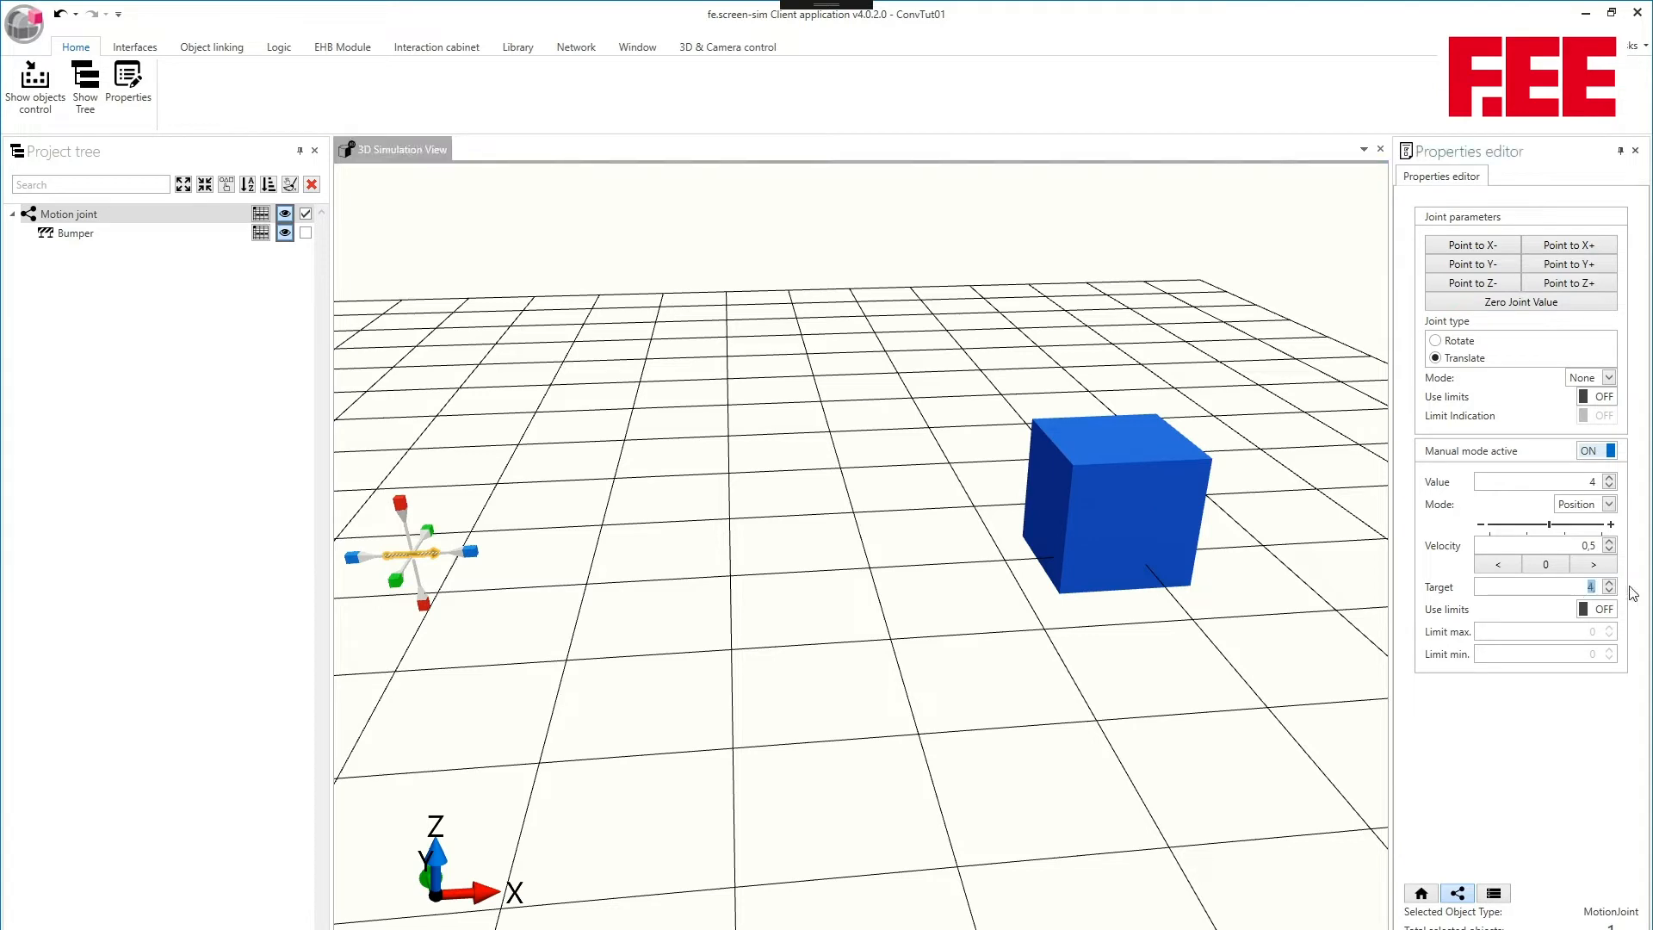
{"action": "key", "text": "Return"}
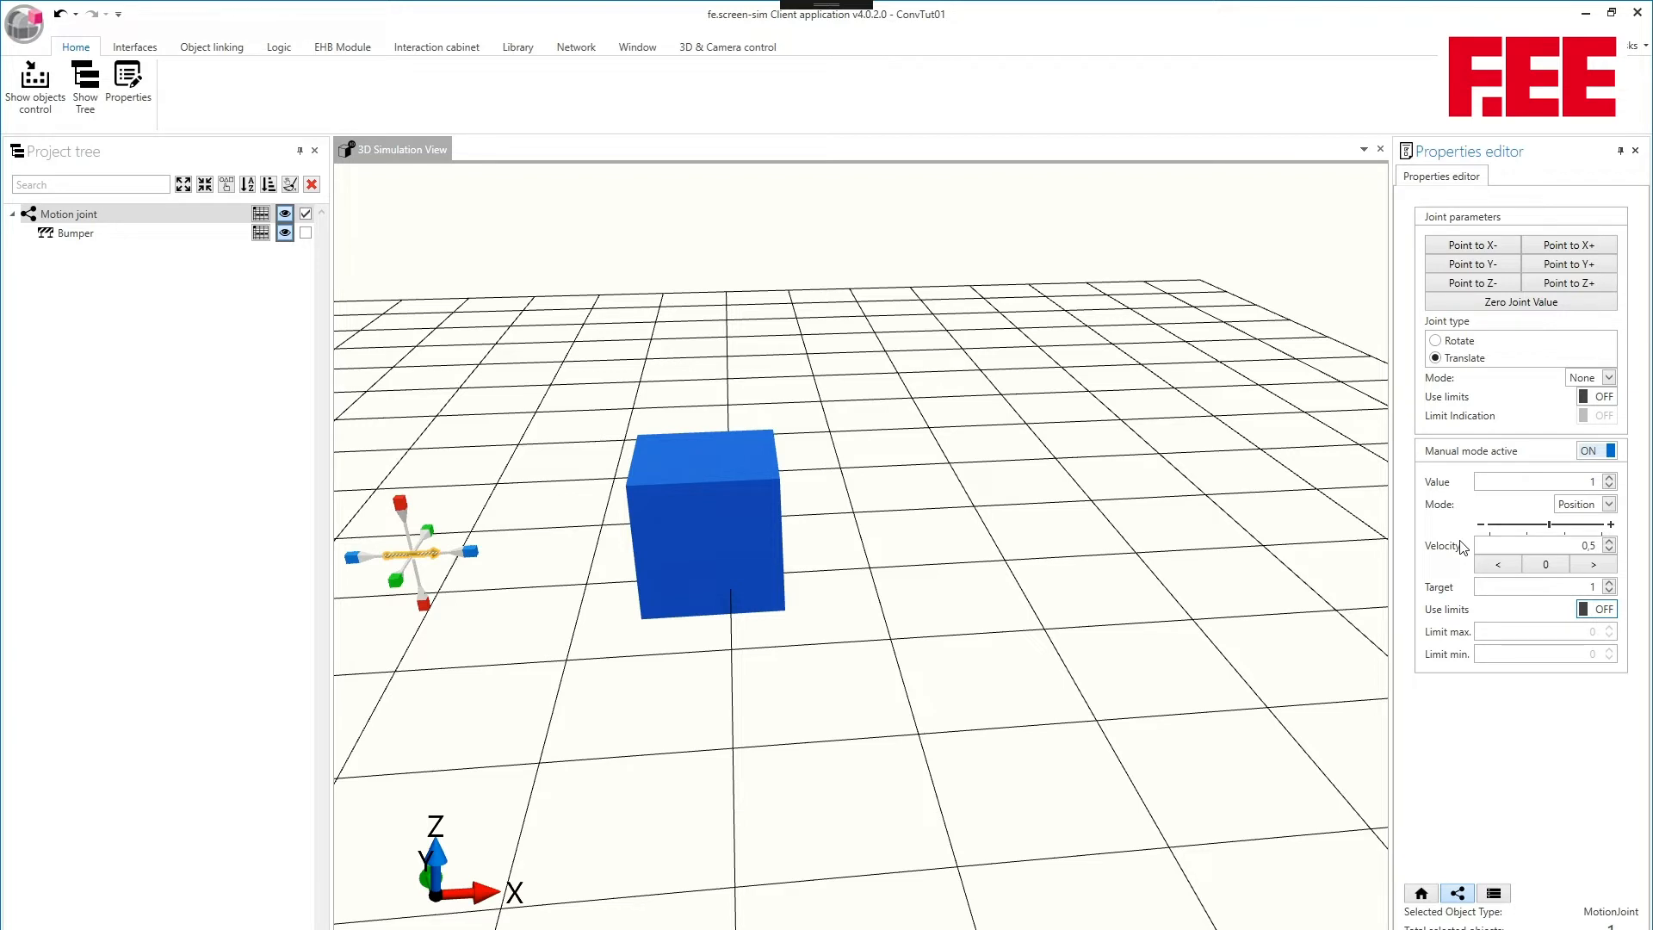
{"action": "left_click", "coordinate": [1606, 542]}
{"action": "left_click", "coordinate": [1608, 586]}
{"action": "type", "text": "5"}
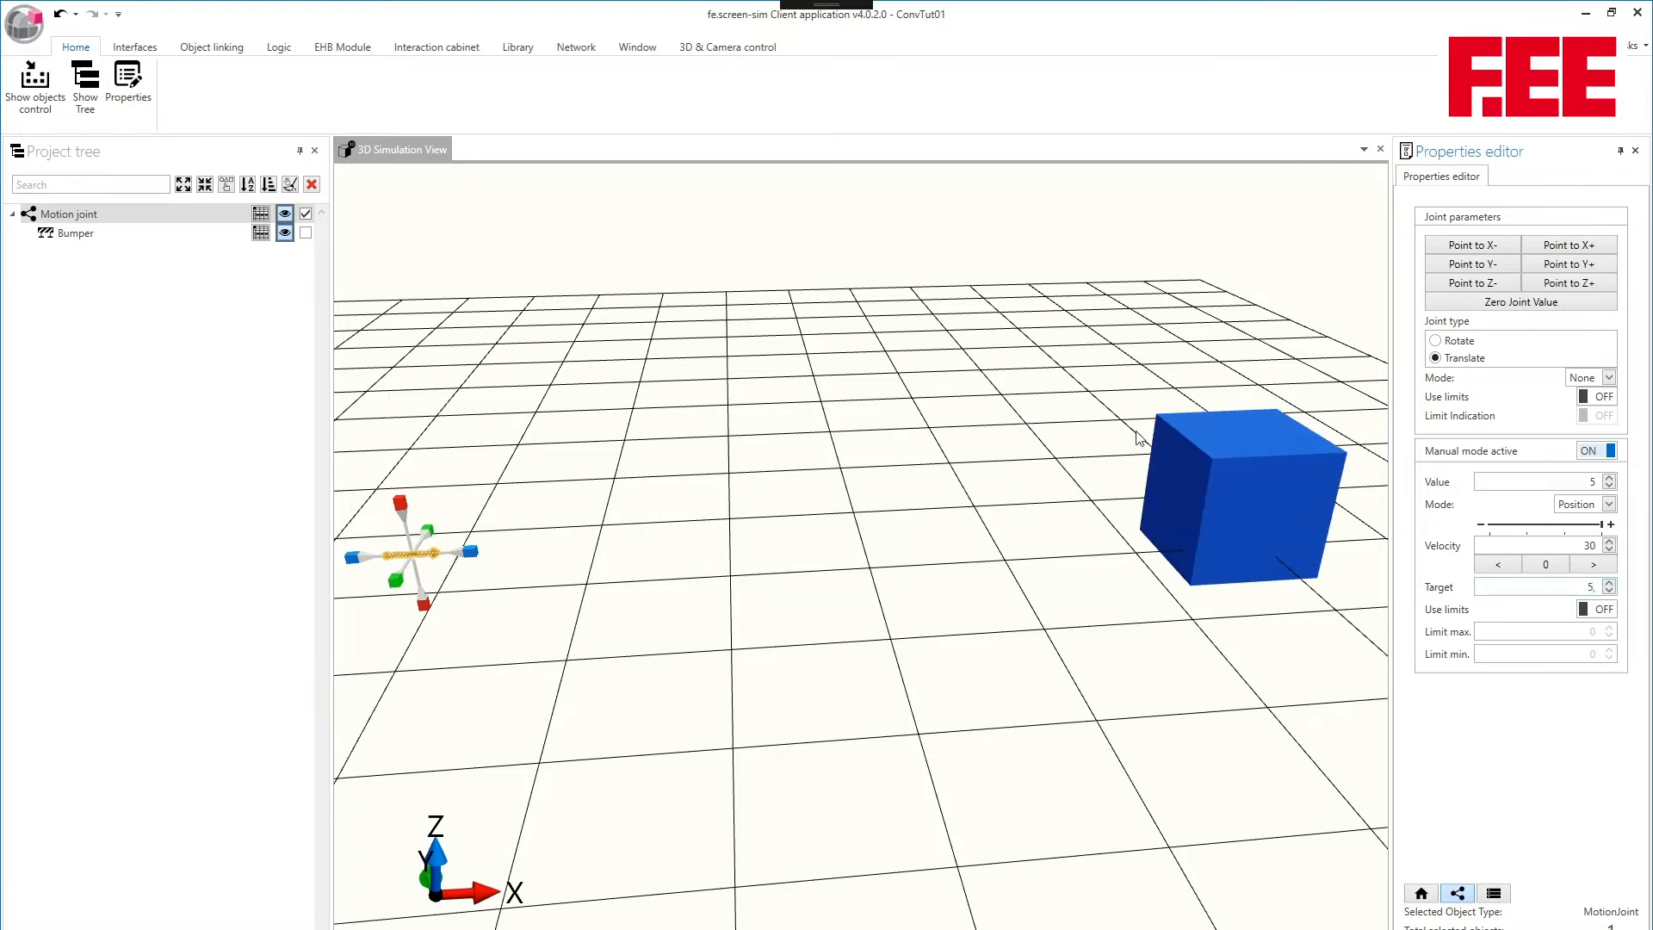
{"action": "middle_click_drag", "start_coordinate": [1136, 434], "coordinate": [1016, 406]}
{"action": "scroll", "coordinate": [1066, 422], "scroll_direction": "down", "scroll_amount": 2}
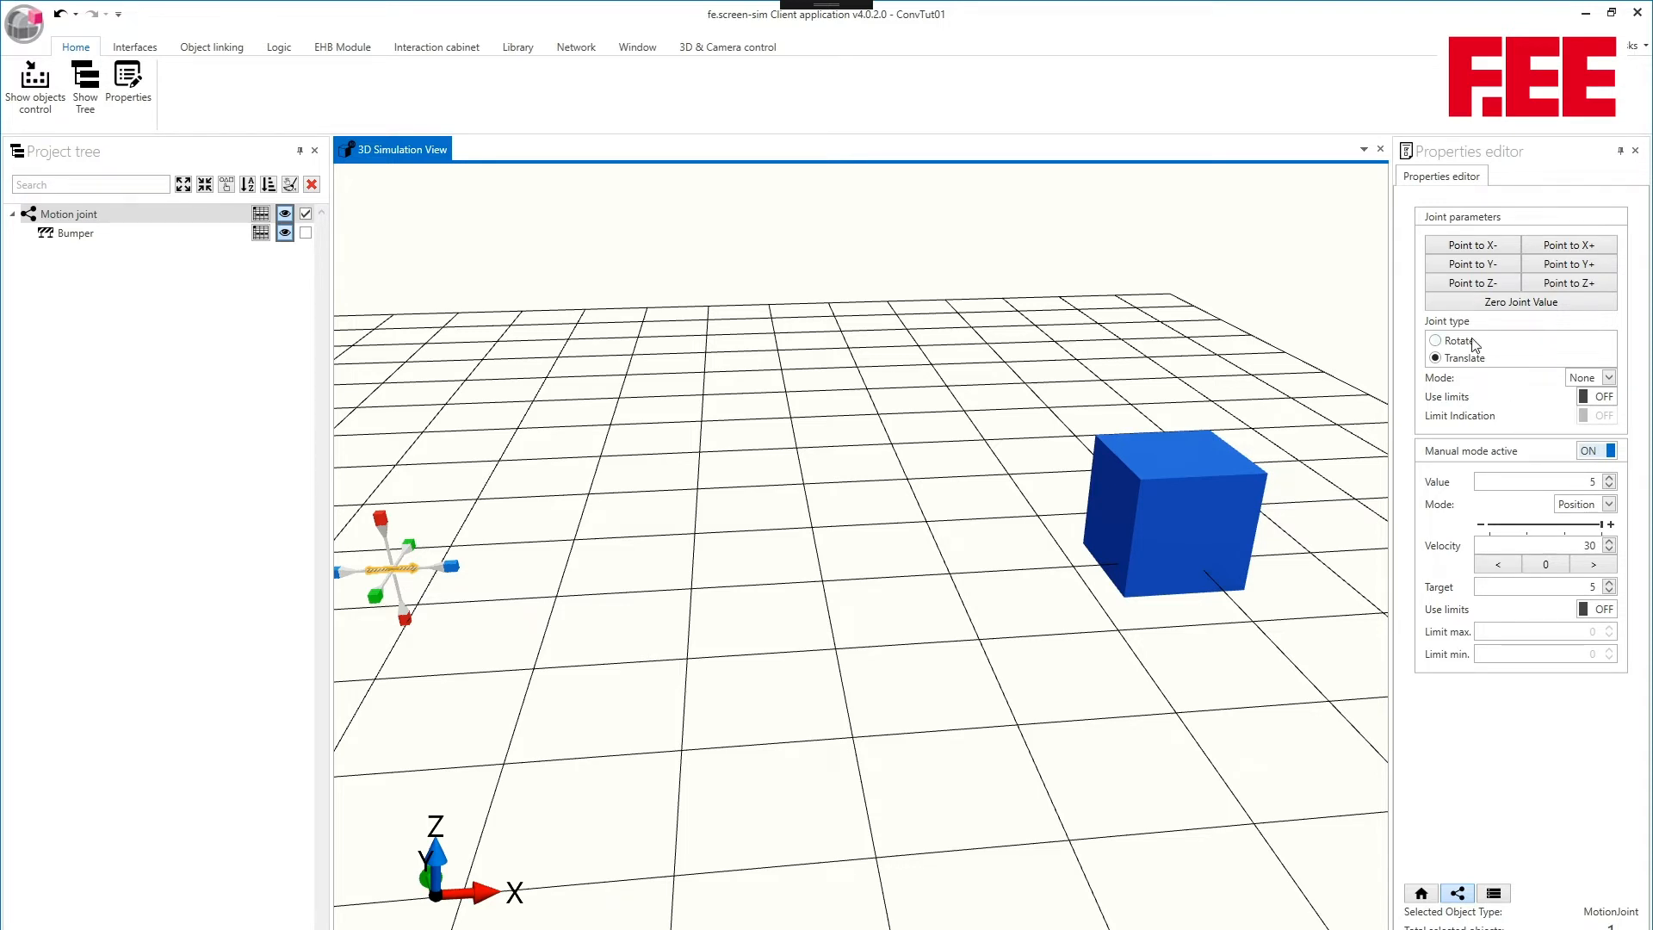
{"action": "middle_click_drag", "start_coordinate": [963, 382], "coordinate": [988, 385]}
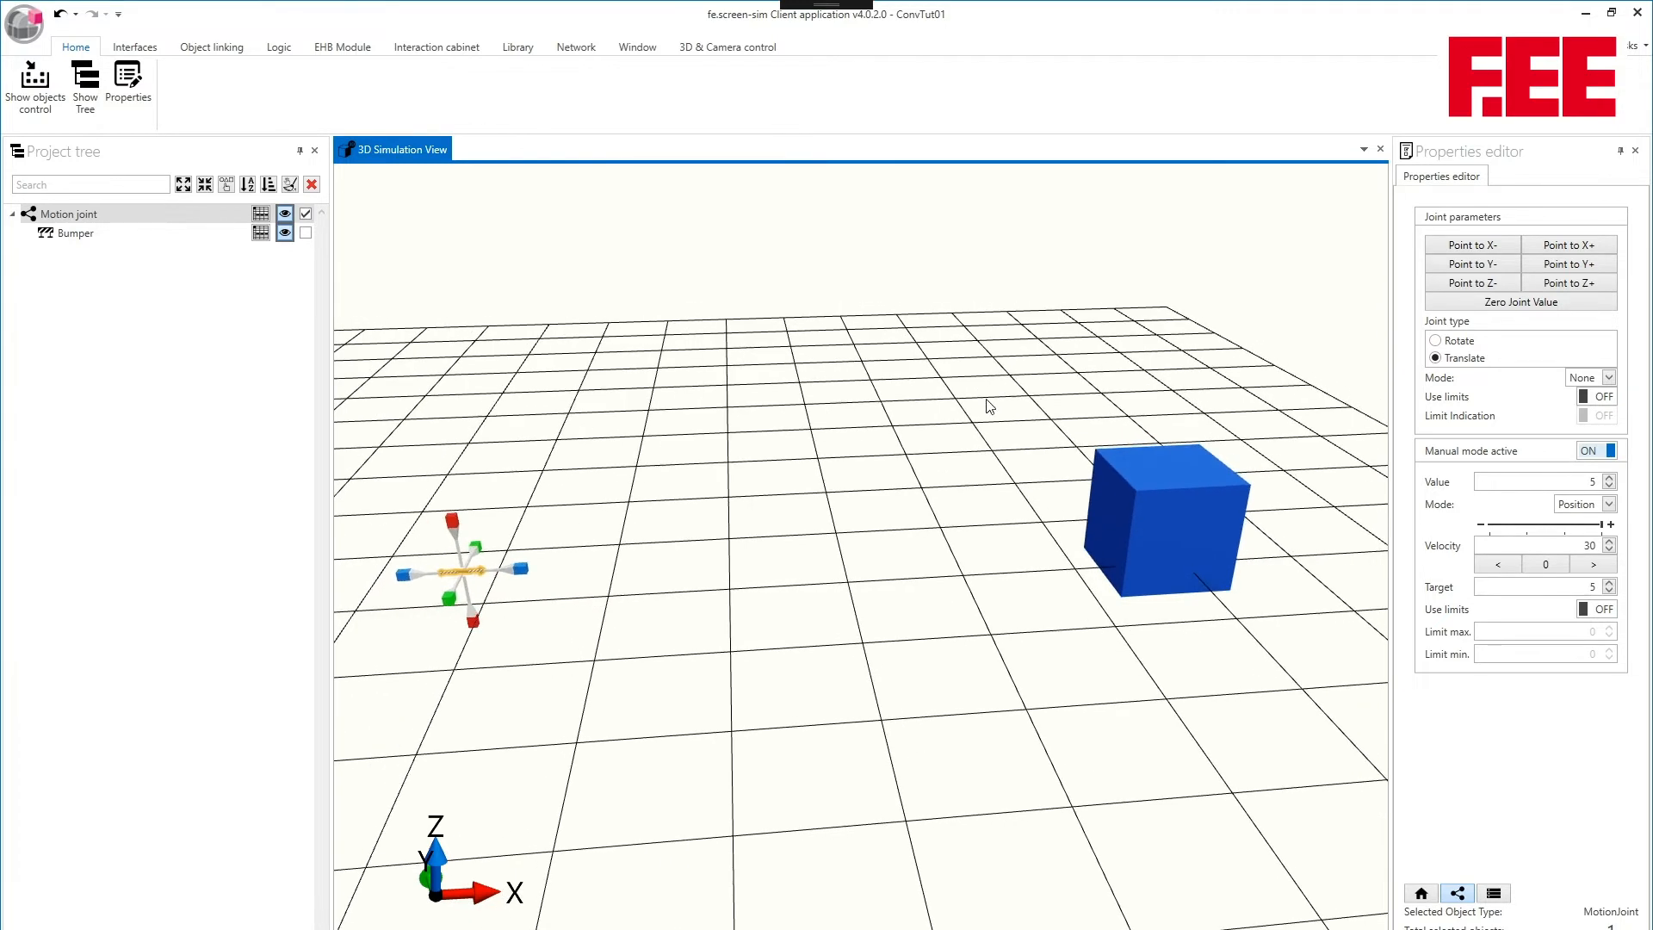
- Set the motion joint's manual mode type to None and its value to 1
{"action": "right_click", "coordinate": [984, 407]}
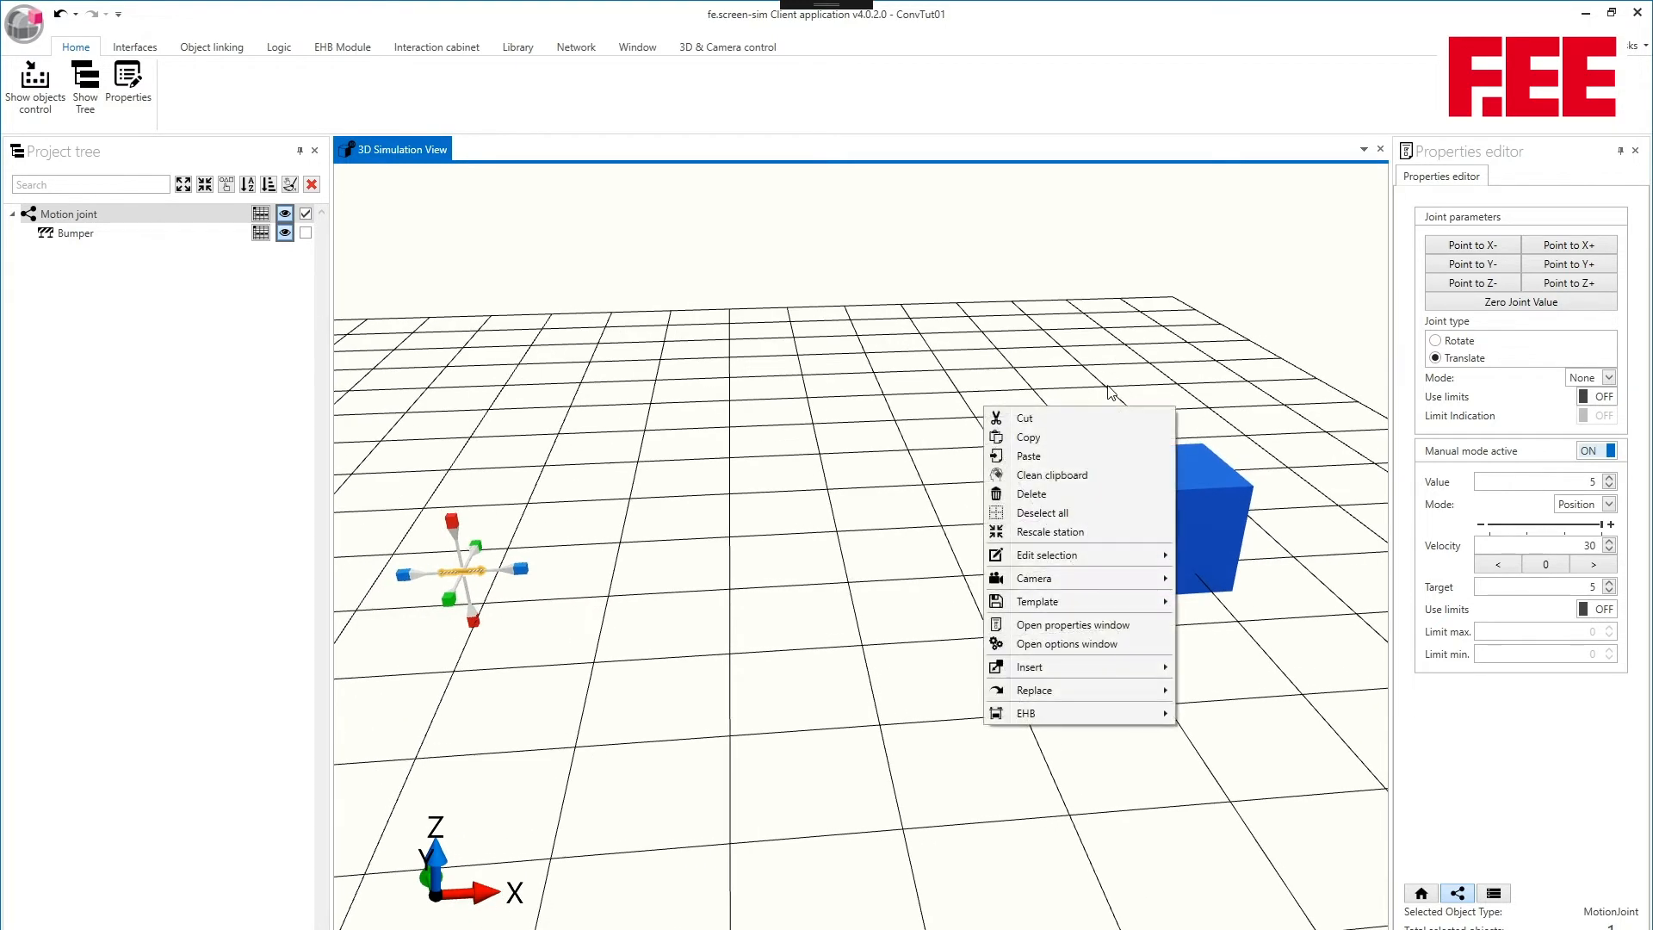
{"action": "left_click", "coordinate": [1195, 312]}
{"action": "left_click", "coordinate": [1533, 480]}
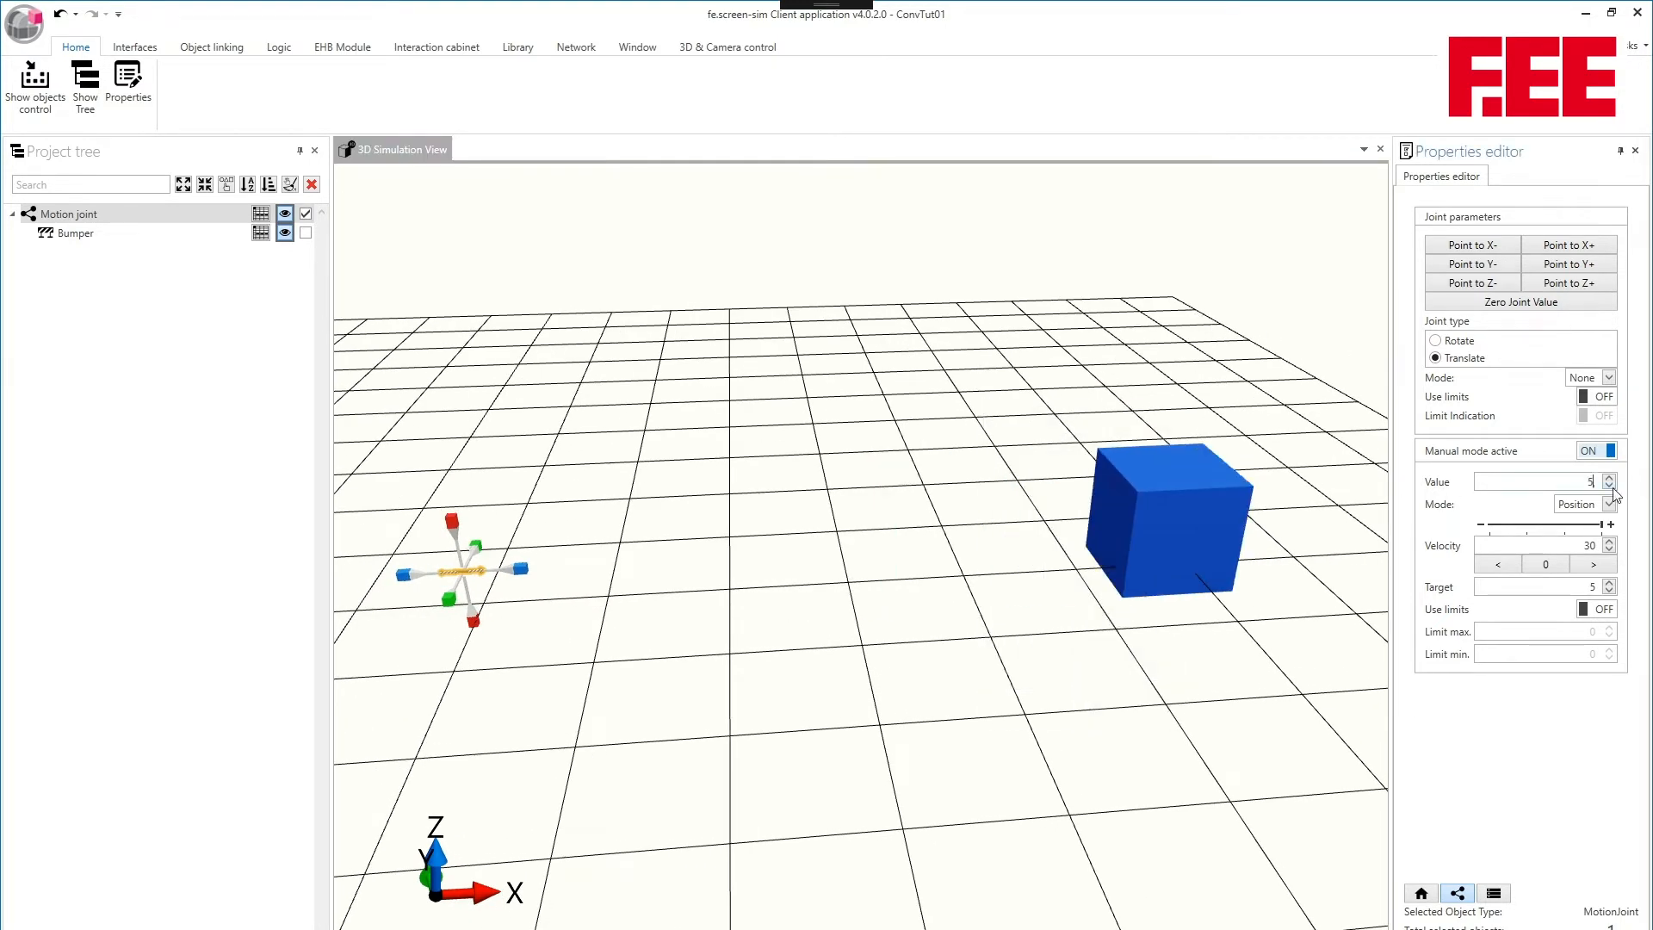
{"action": "left_click", "coordinate": [1584, 505]}
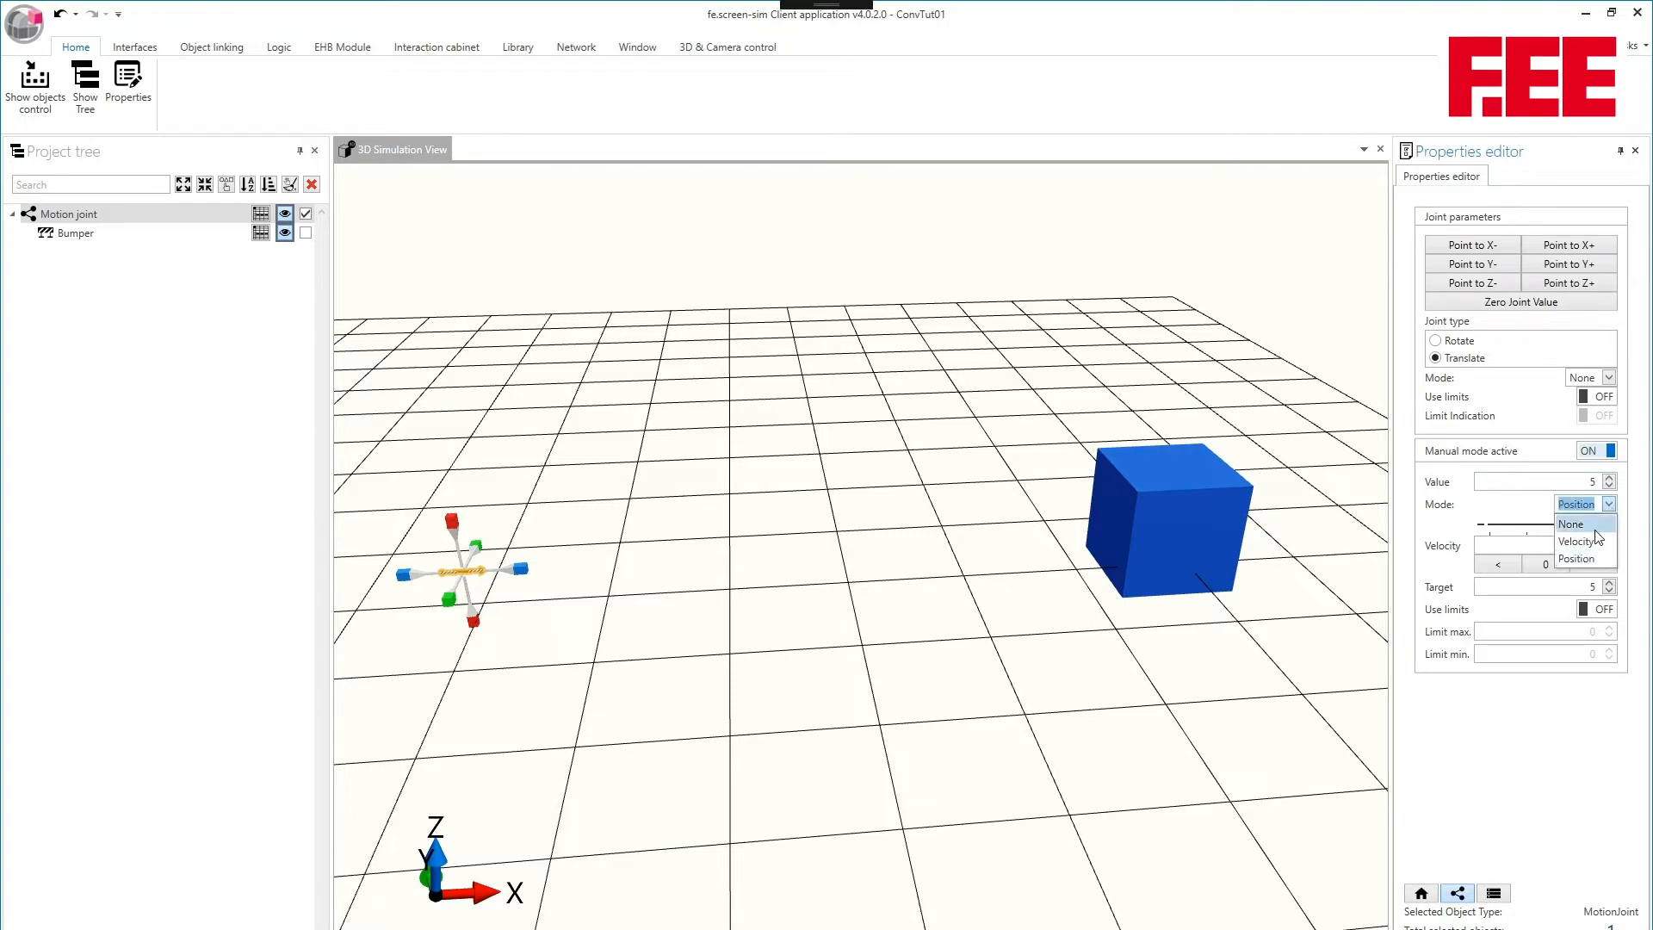
{"action": "left_click", "coordinate": [1584, 517]}
{"action": "left_click_drag", "start_coordinate": [1574, 482], "coordinate": [1609, 481]}
{"action": "type", "text": "1"}
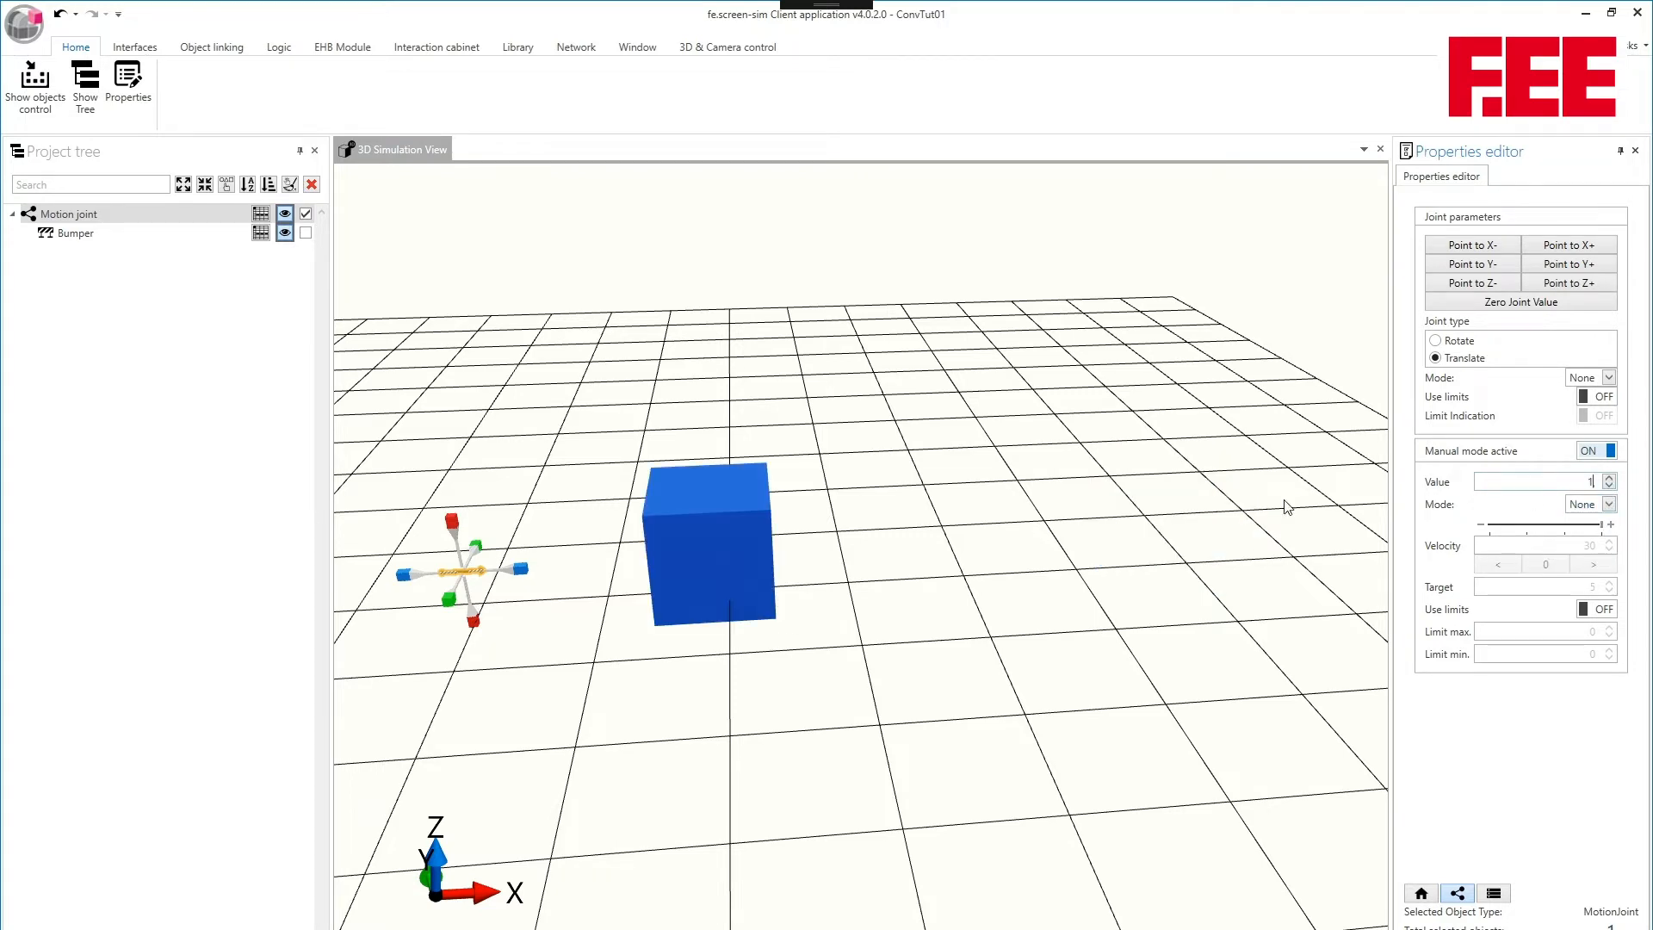
- Point the motion joint to Z+ and change its joint type to Rotate
{"action": "middle_click_drag", "start_coordinate": [1010, 498], "coordinate": [1192, 509]}
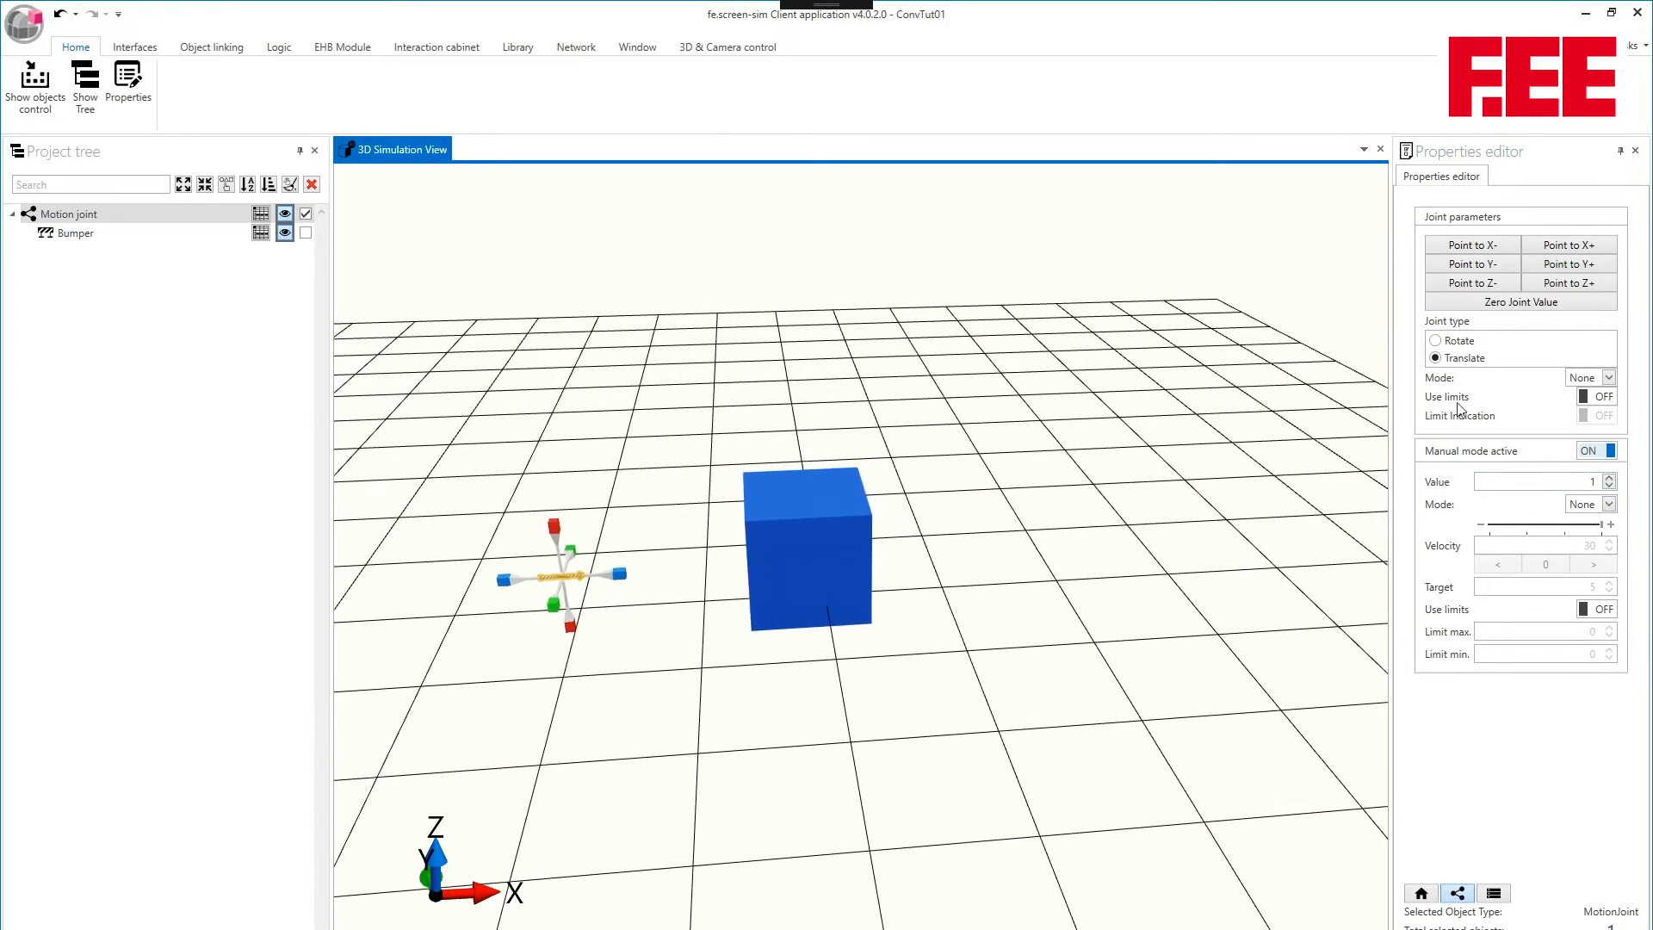
{"action": "left_click", "coordinate": [1563, 288]}
{"action": "middle_click_drag", "start_coordinate": [785, 449], "coordinate": [790, 489]}
{"action": "scroll", "coordinate": [777, 412], "scroll_direction": "down", "scroll_amount": 2}
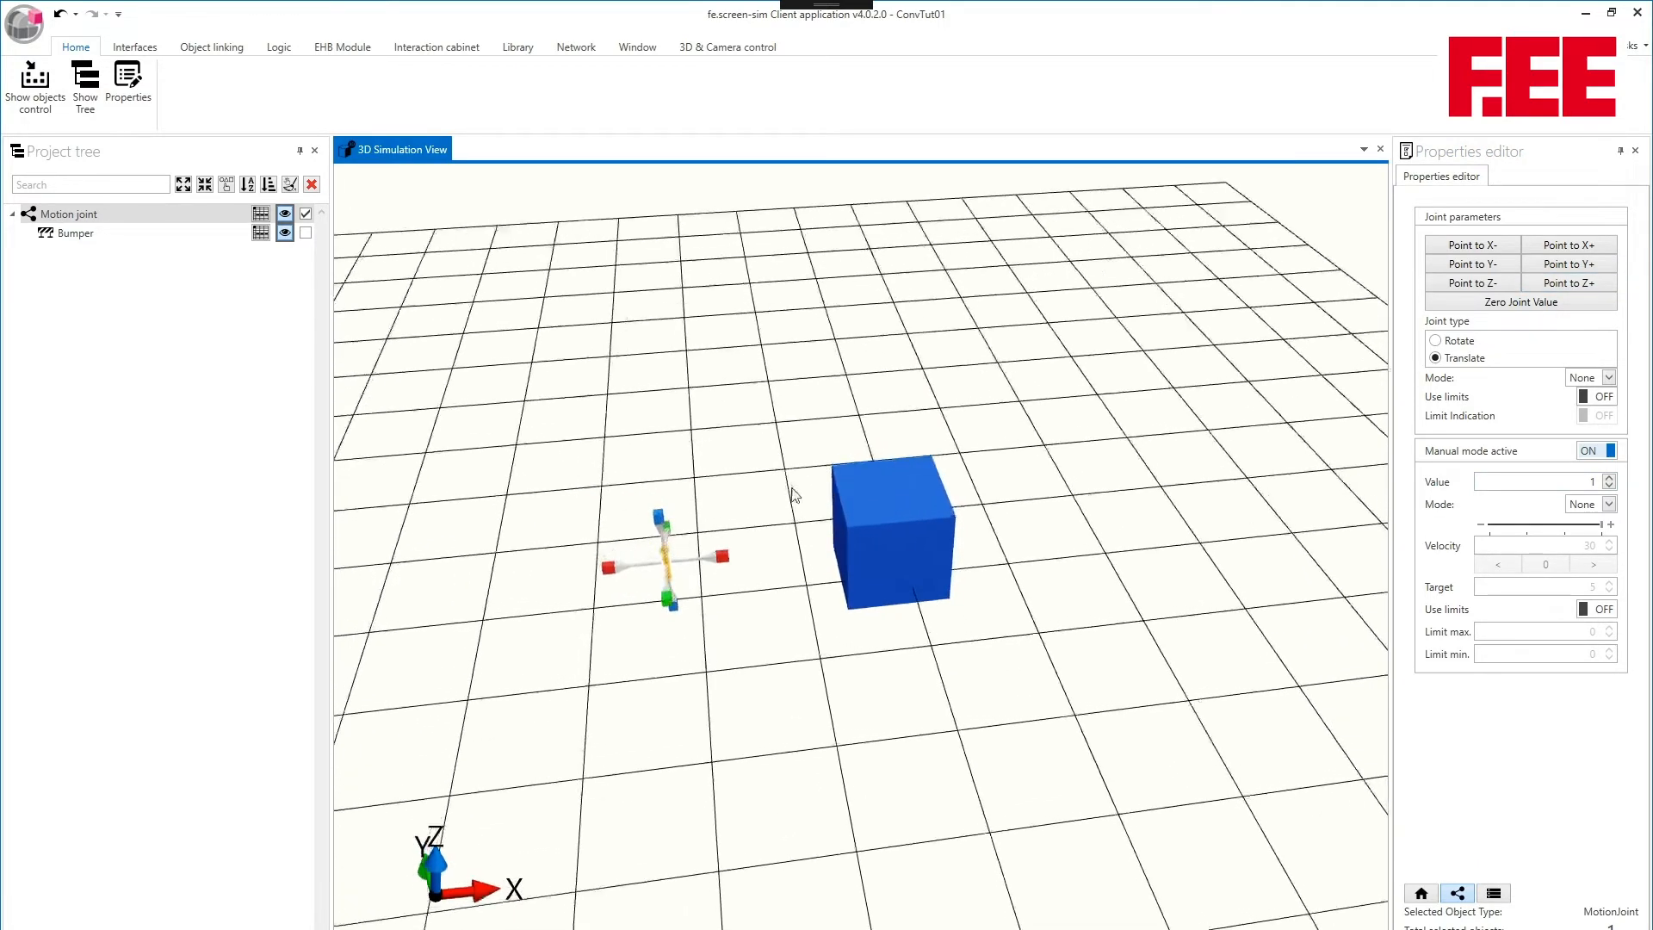
{"action": "left_click", "coordinate": [1436, 341]}
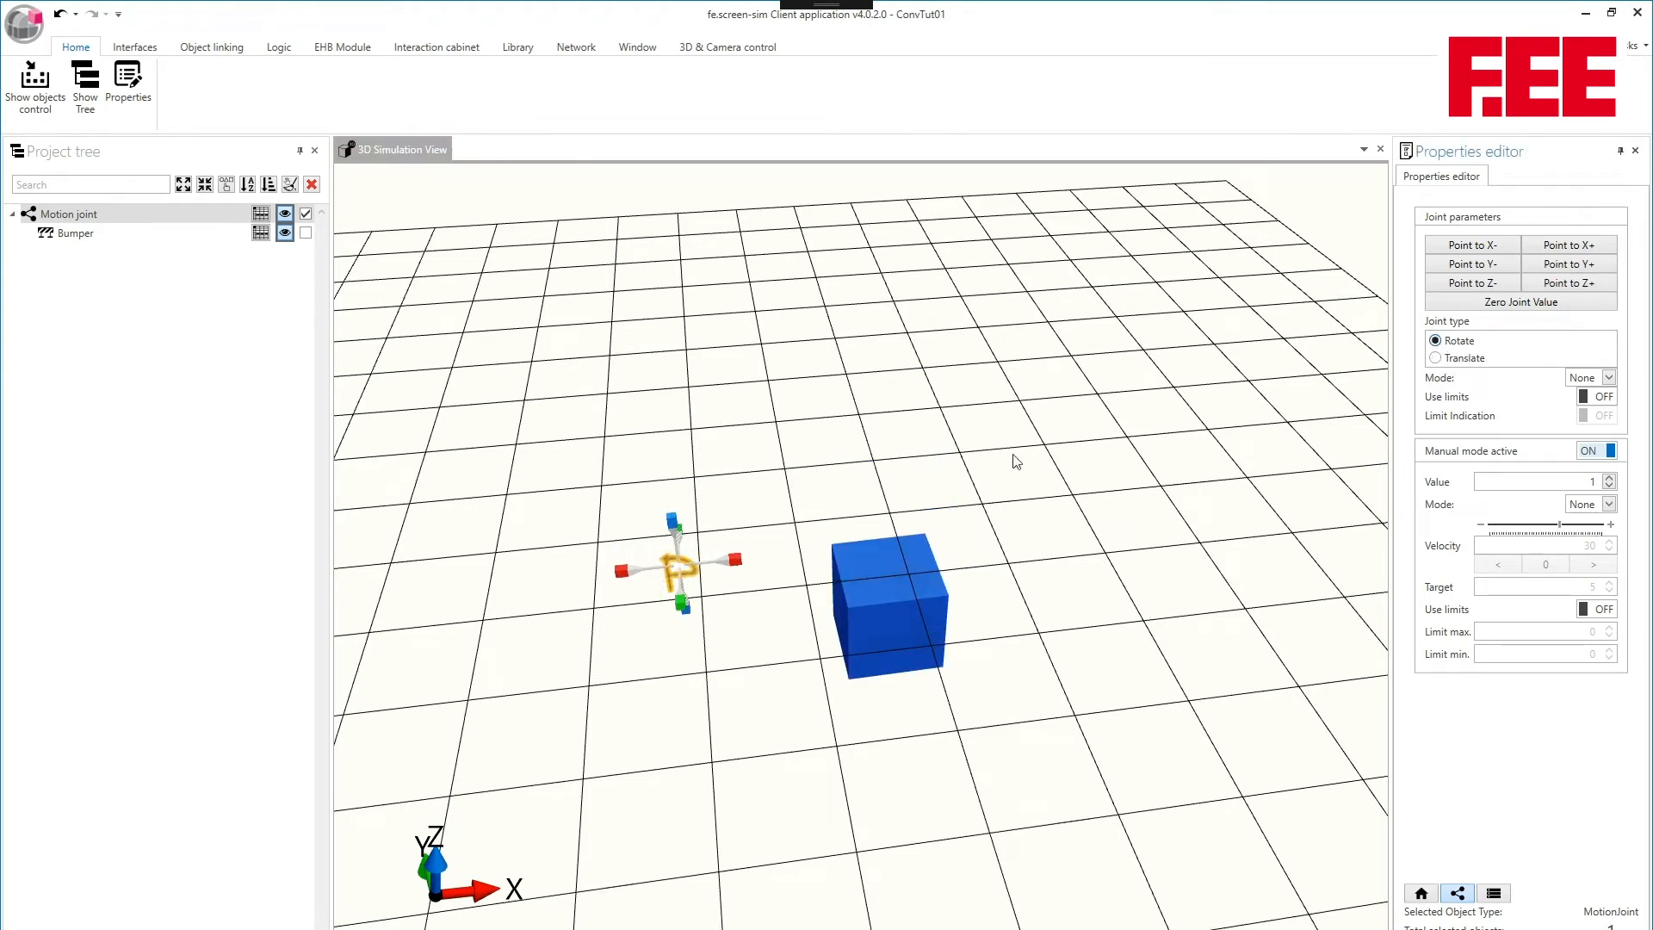
- Select the bumper in the 3D view and raise it along Z to a position of about -0,03
{"action": "middle_click_drag", "start_coordinate": [938, 480], "coordinate": [968, 417]}
{"action": "left_click", "coordinate": [935, 524]}
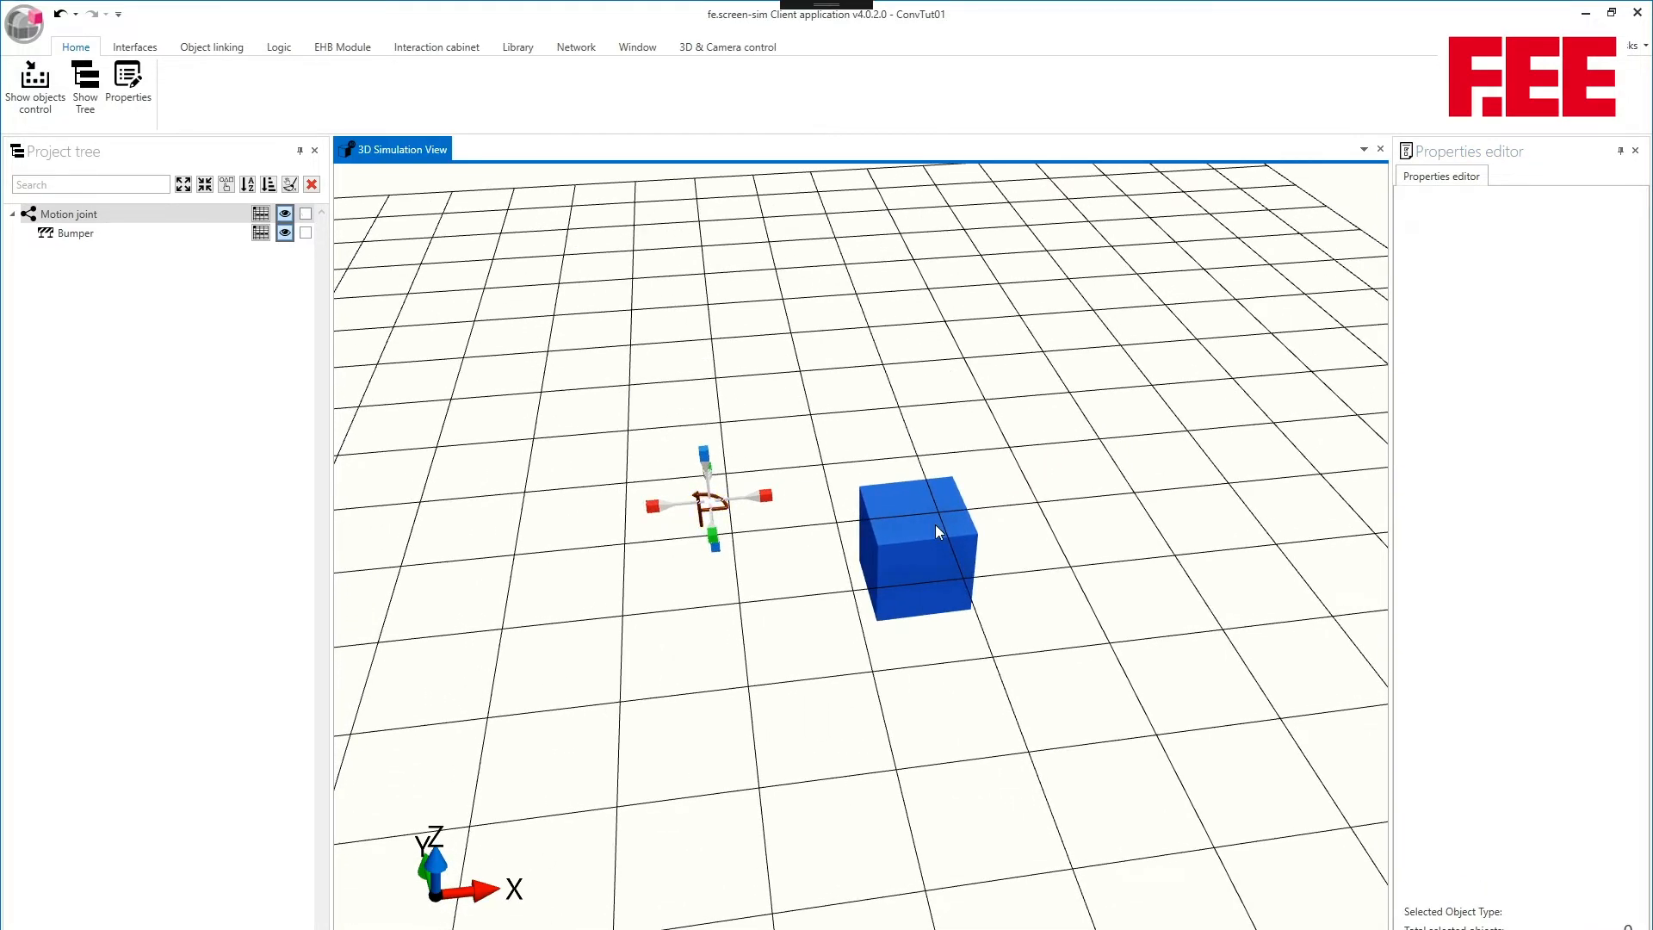
{"action": "left_click_drag", "start_coordinate": [921, 432], "coordinate": [920, 424]}
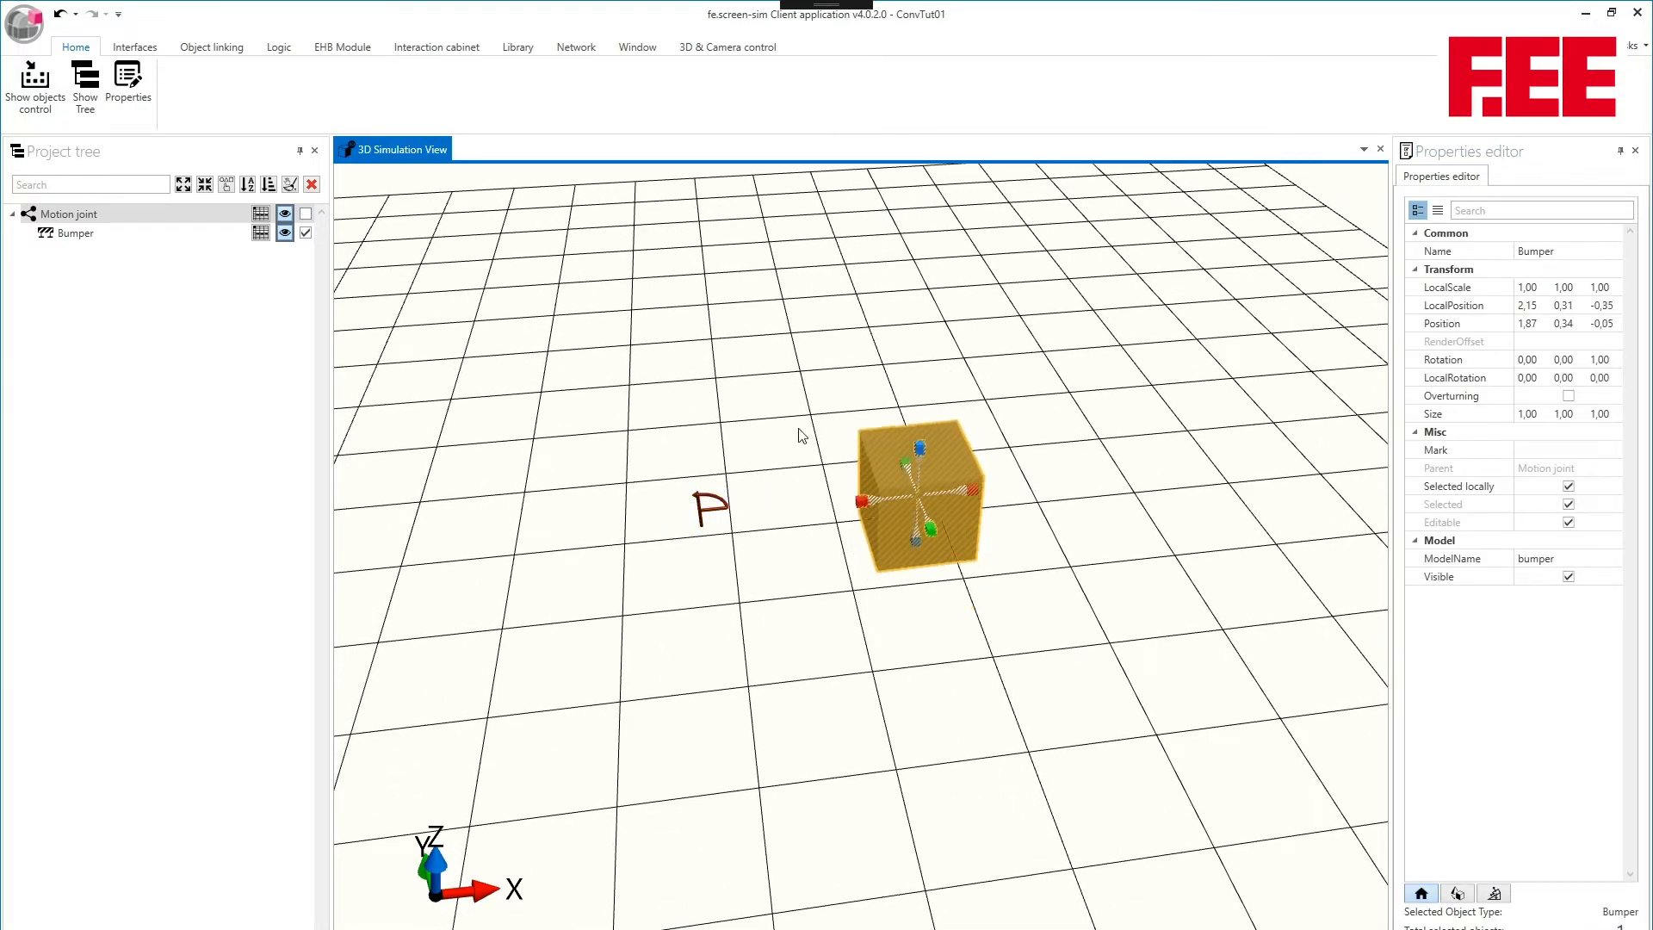
{"action": "middle_click_drag", "start_coordinate": [798, 429], "coordinate": [1235, 543]}
{"action": "scroll", "coordinate": [850, 492], "scroll_direction": "up", "scroll_amount": 5}
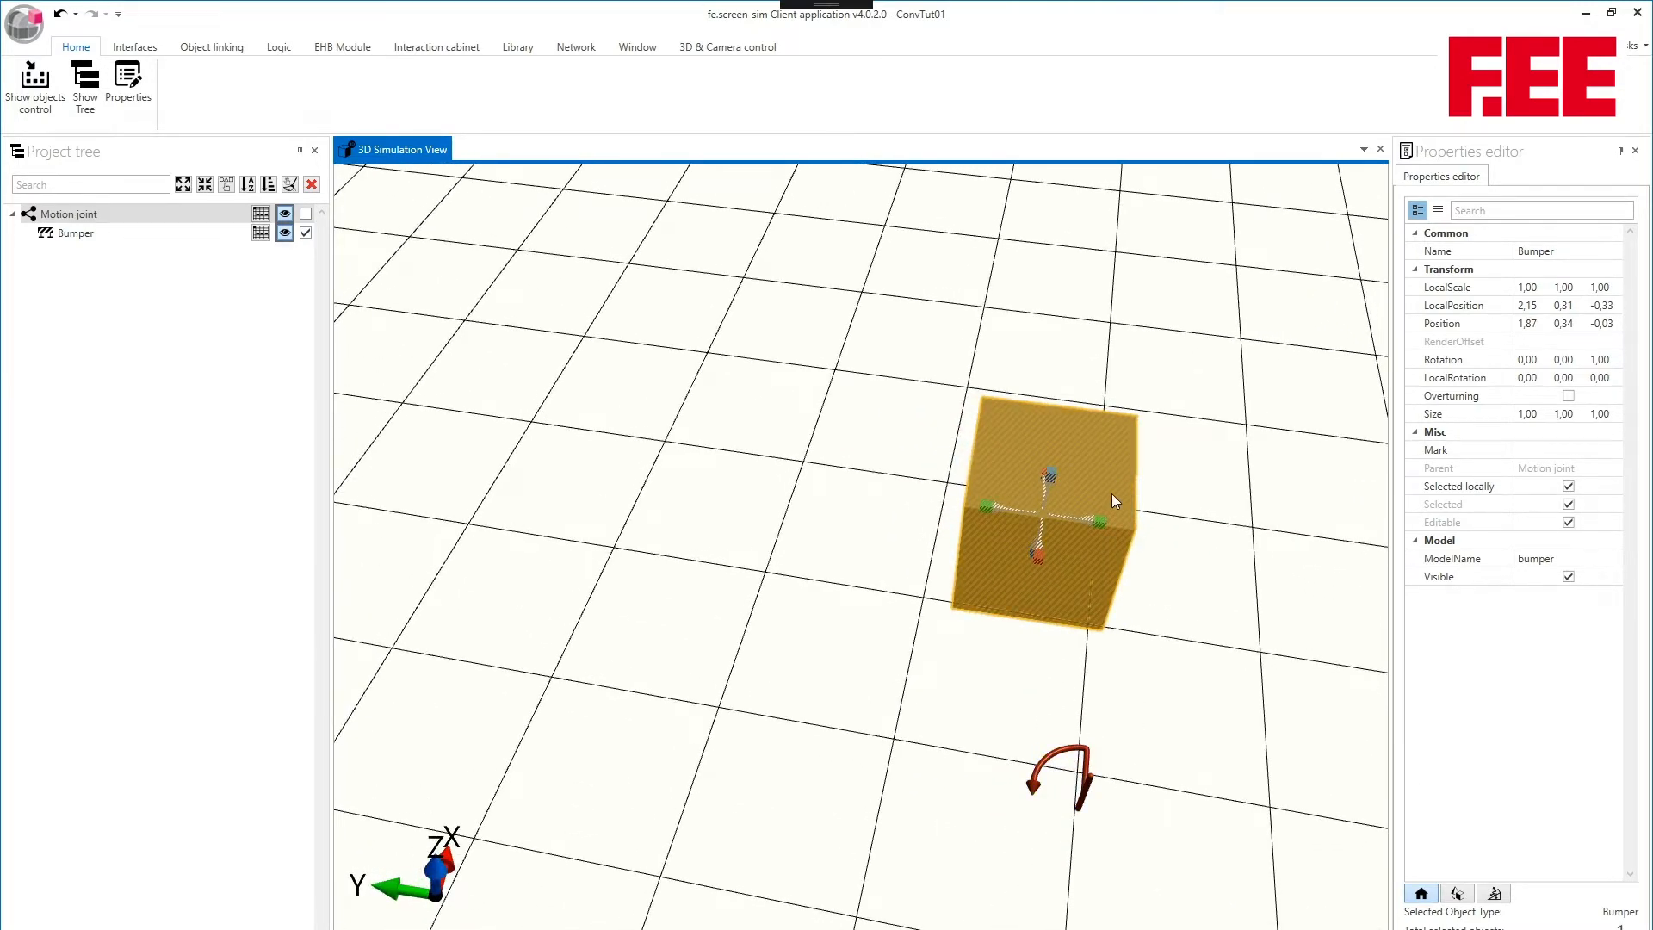
{"action": "middle_click_drag", "start_coordinate": [1124, 584], "coordinate": [802, 600]}
- Reselect the motion joint, reopen its joint parameters, and set the manual mode type to Velocity to rotate the bumper
{"action": "left_click", "coordinate": [796, 568]}
{"action": "left_click", "coordinate": [694, 637]}
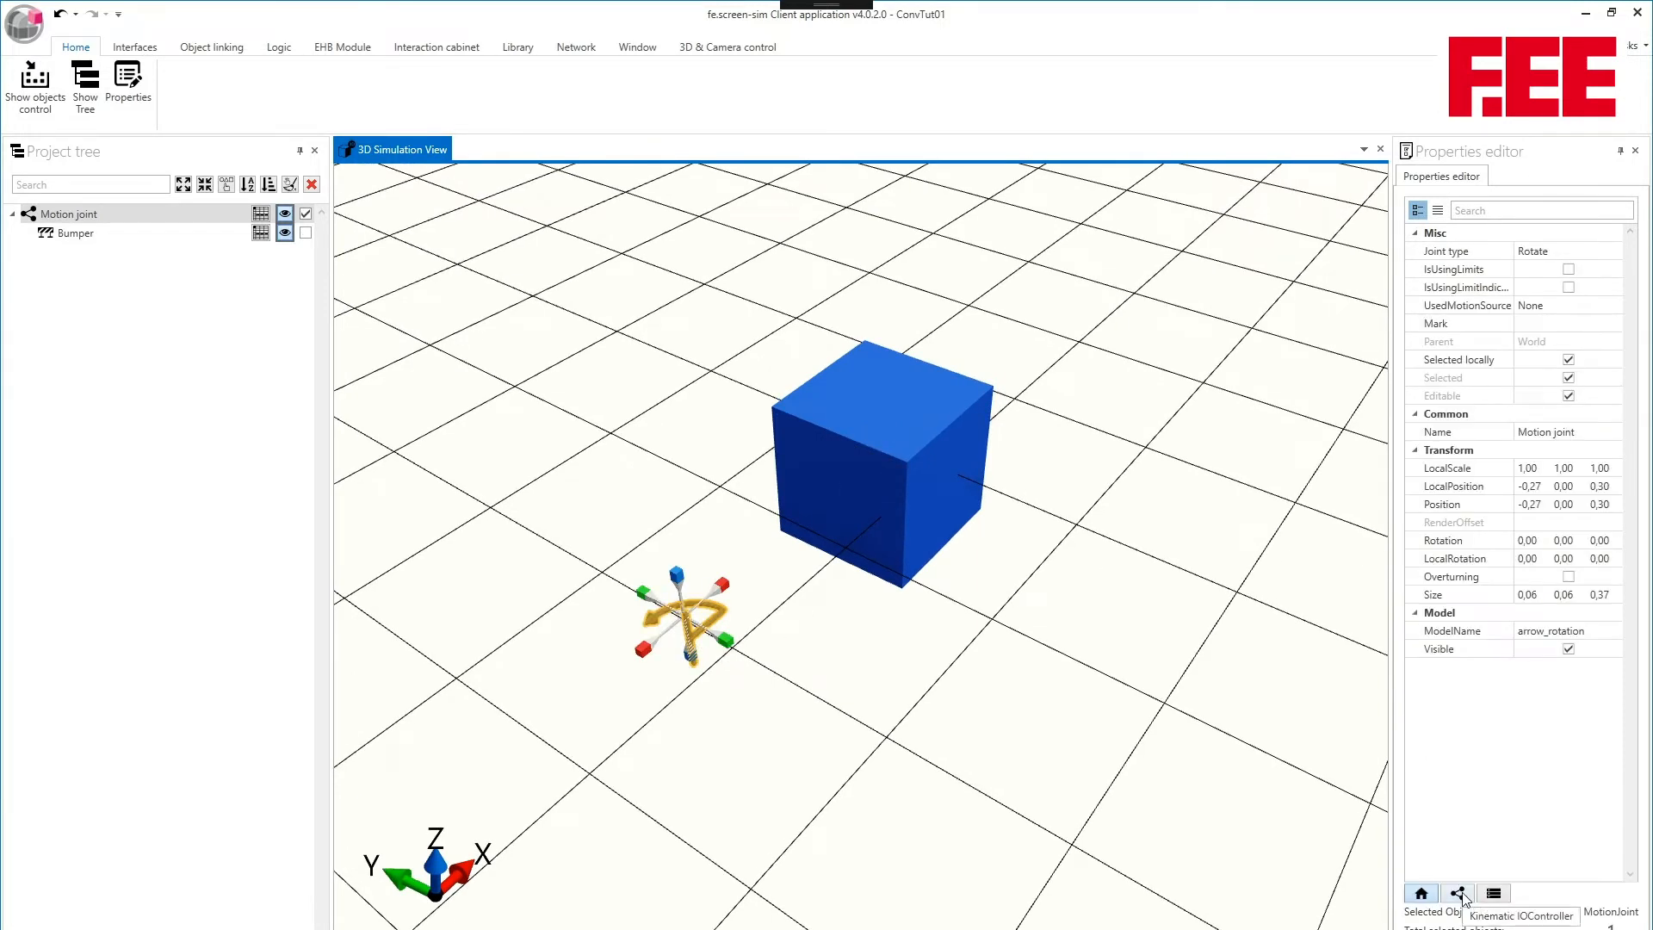
{"action": "left_click", "coordinate": [1457, 894]}
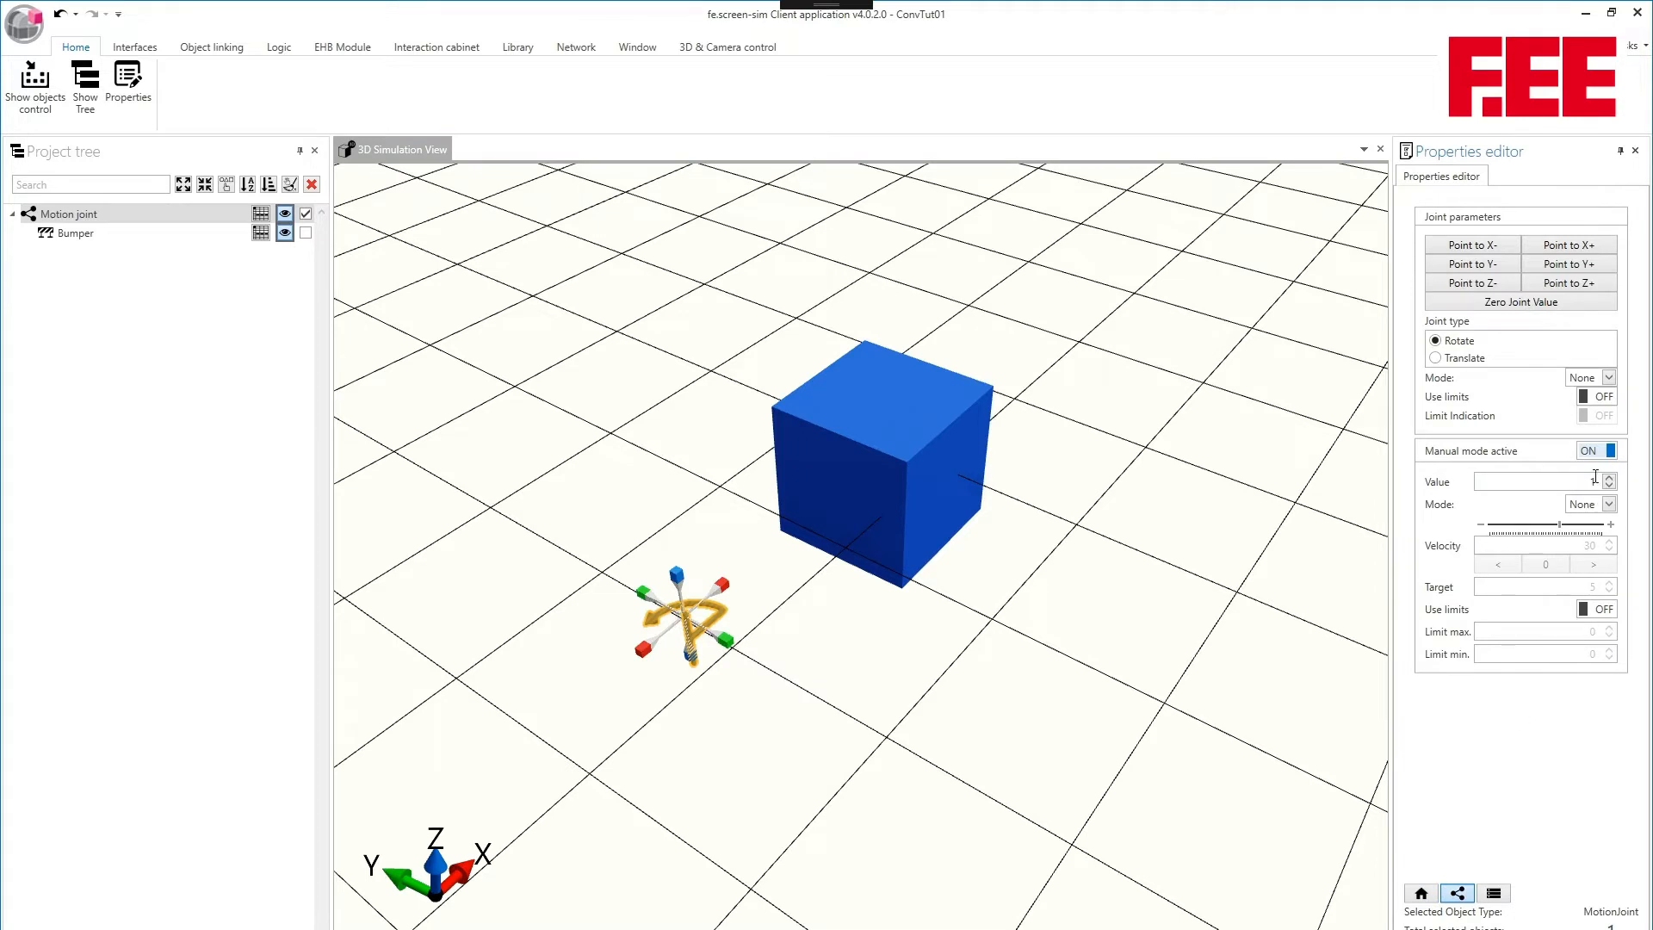
{"action": "left_click", "coordinate": [1607, 504]}
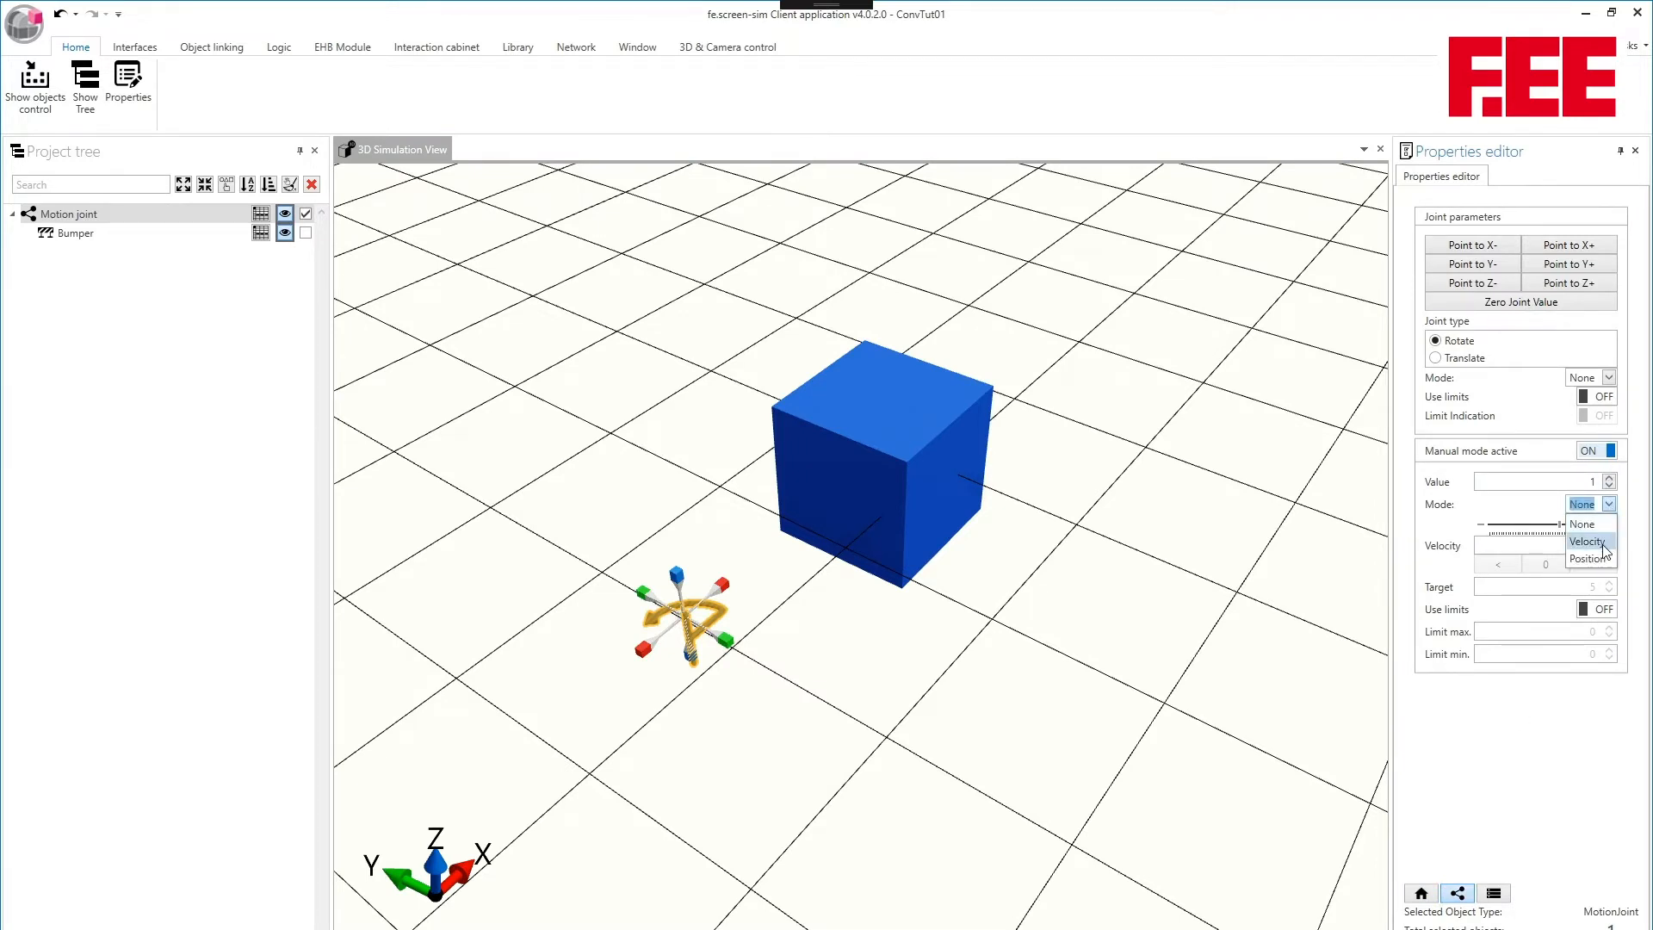
{"action": "left_click", "coordinate": [1602, 543]}
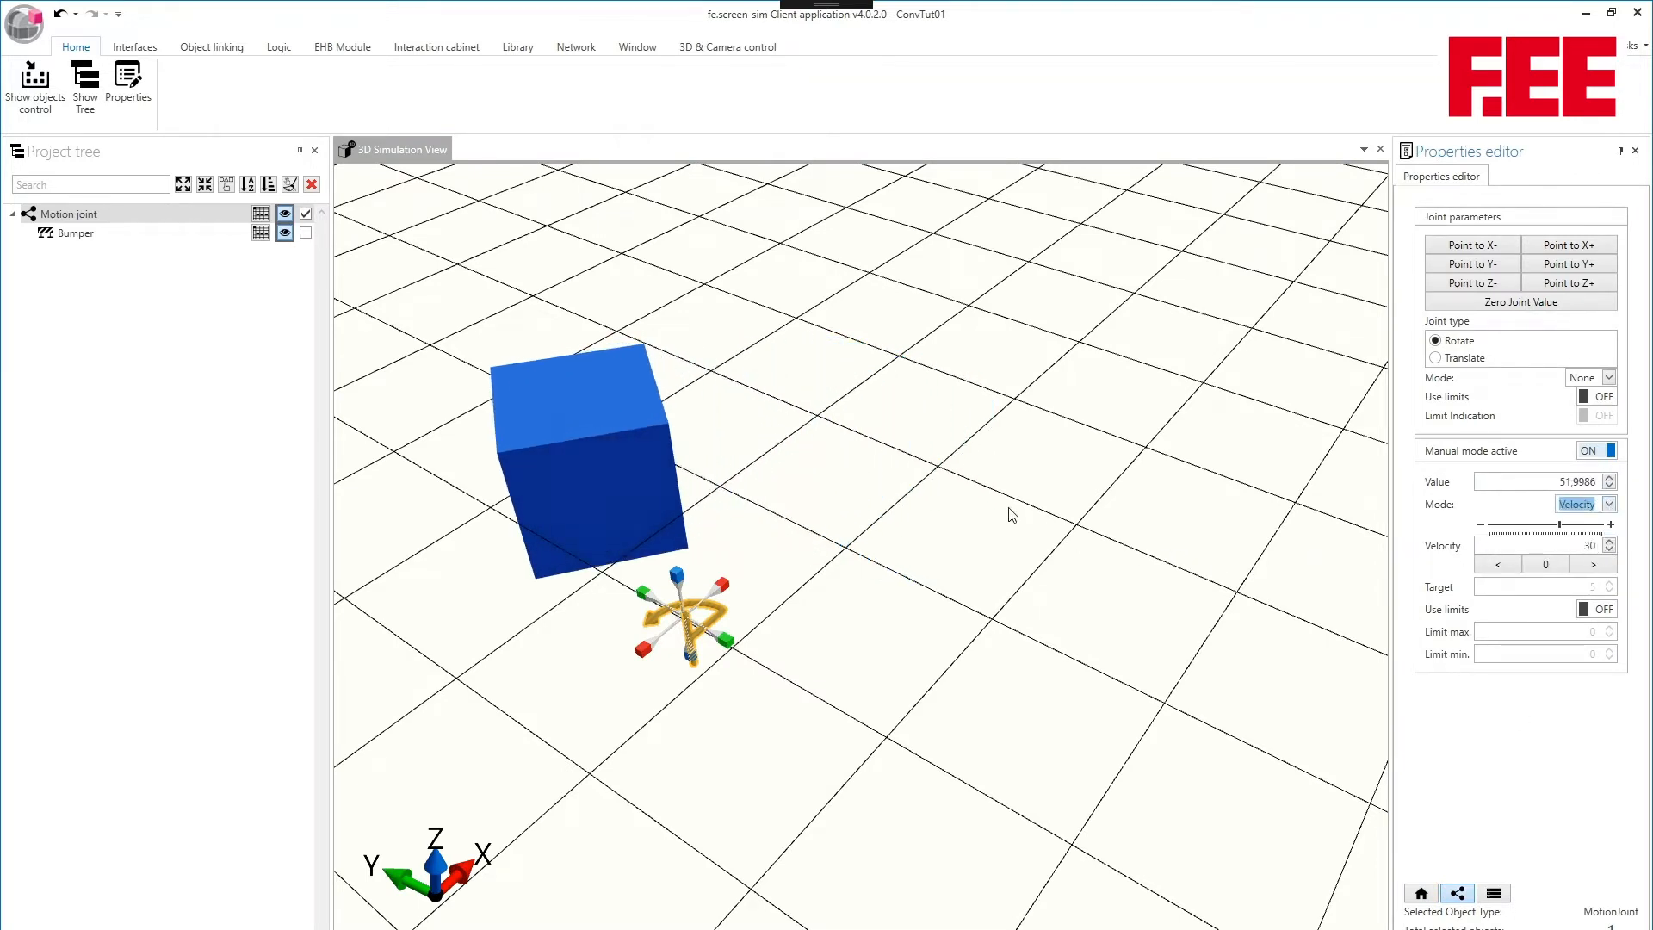
{"action": "middle_click_drag", "start_coordinate": [816, 521], "coordinate": [870, 468]}
{"action": "right_click_drag", "start_coordinate": [857, 455], "coordinate": [875, 467]}
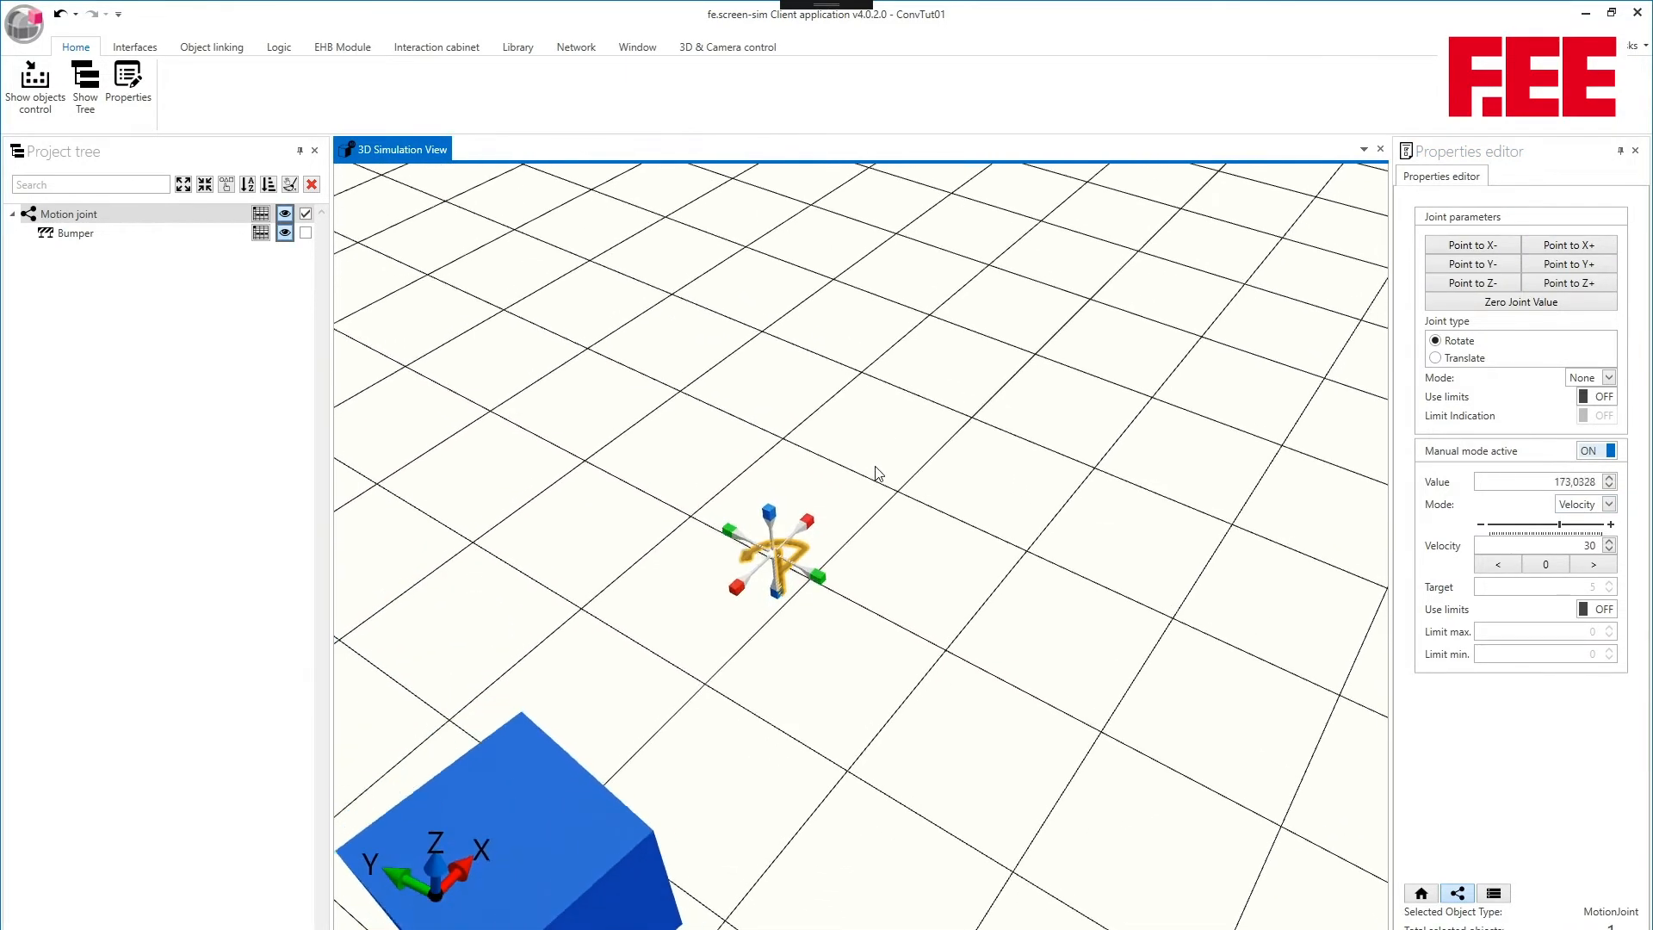
{"action": "middle_click_drag", "start_coordinate": [876, 473], "coordinate": [879, 448]}
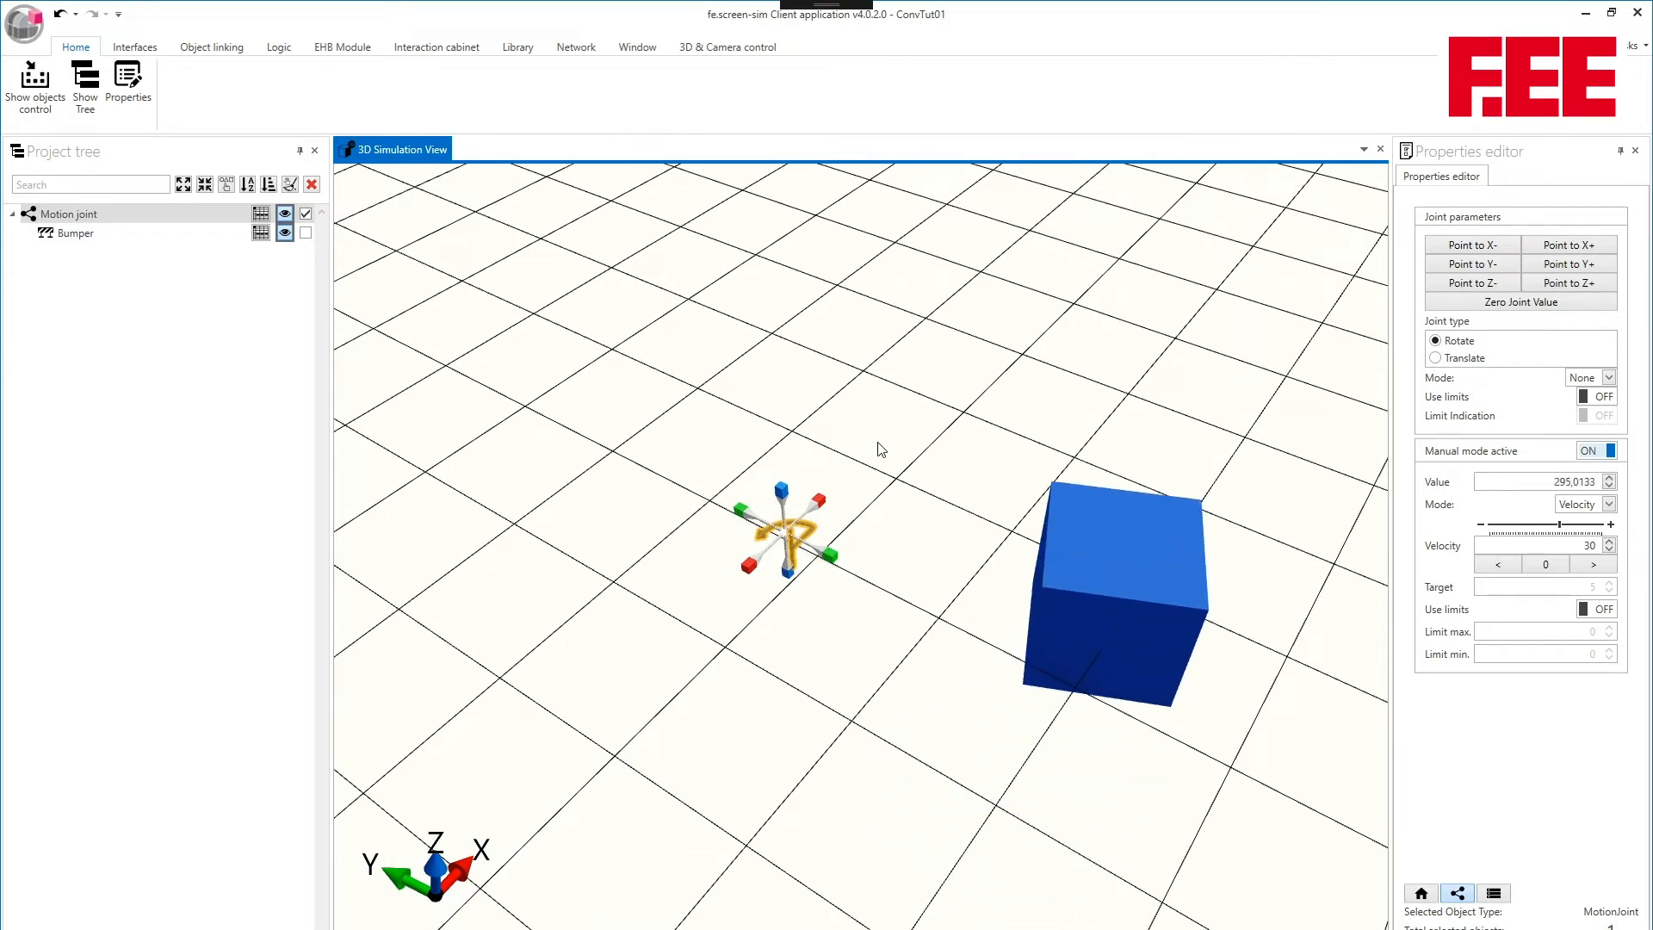
- Stop the velocity-driven rotation by switching the motion joint's manual mode type to None, and set its value to 20
{"action": "left_click", "coordinate": [1536, 565]}
{"action": "left_click", "coordinate": [1609, 504]}
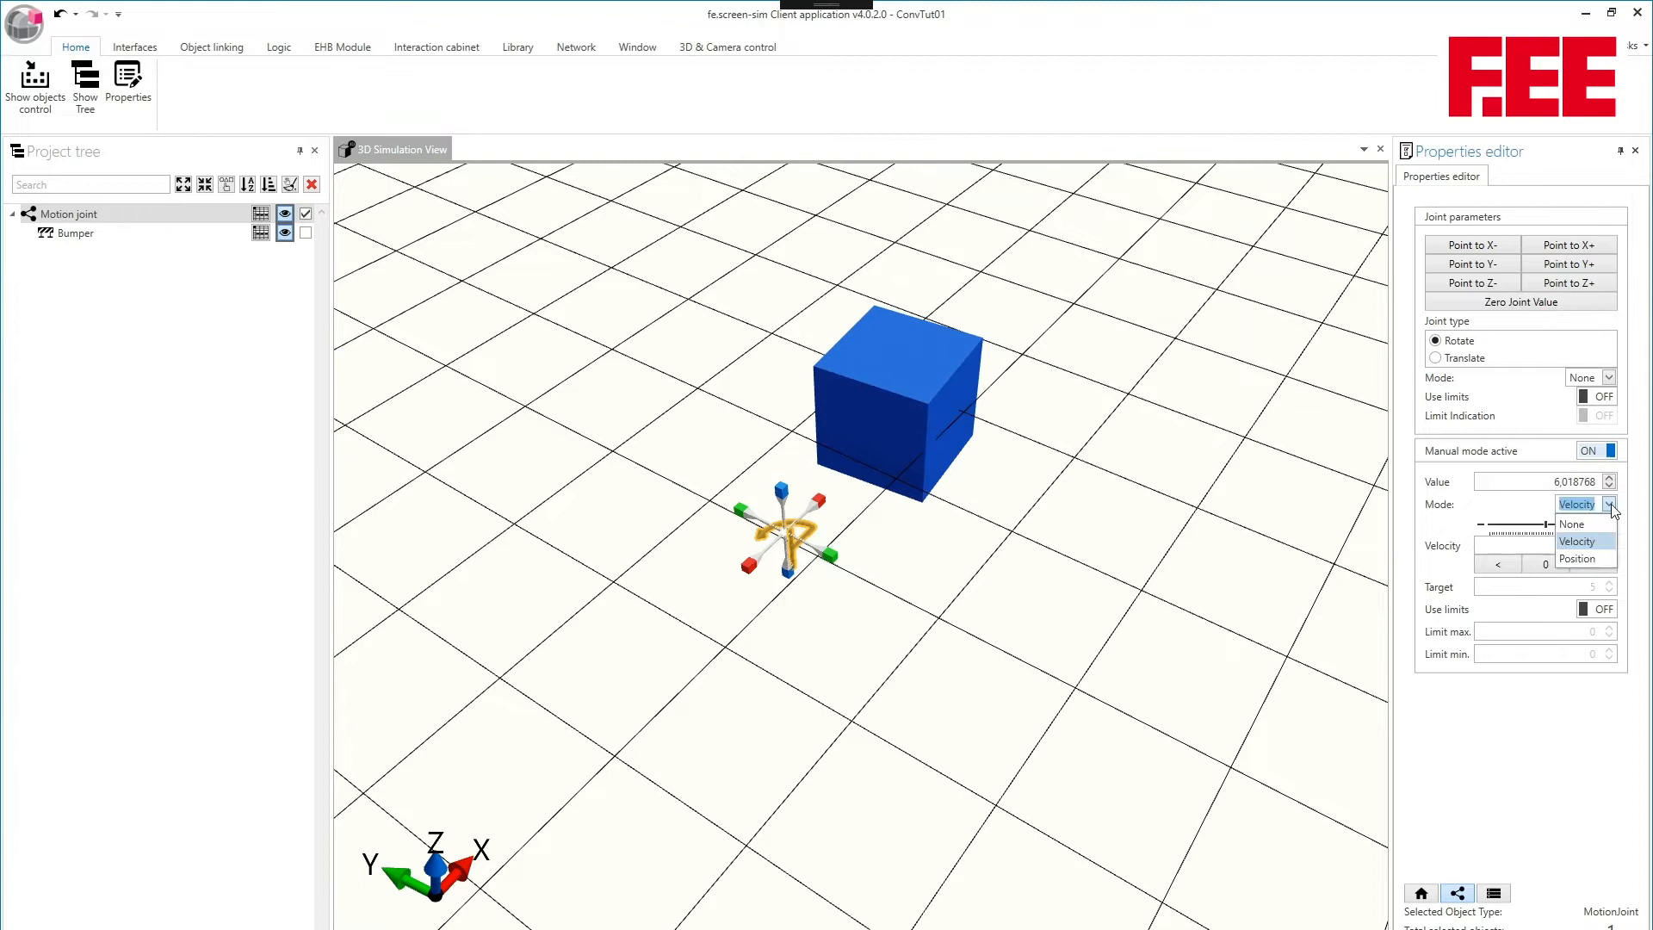
{"action": "left_click", "coordinate": [1572, 524]}
{"action": "key", "text": "shift+Tab"}
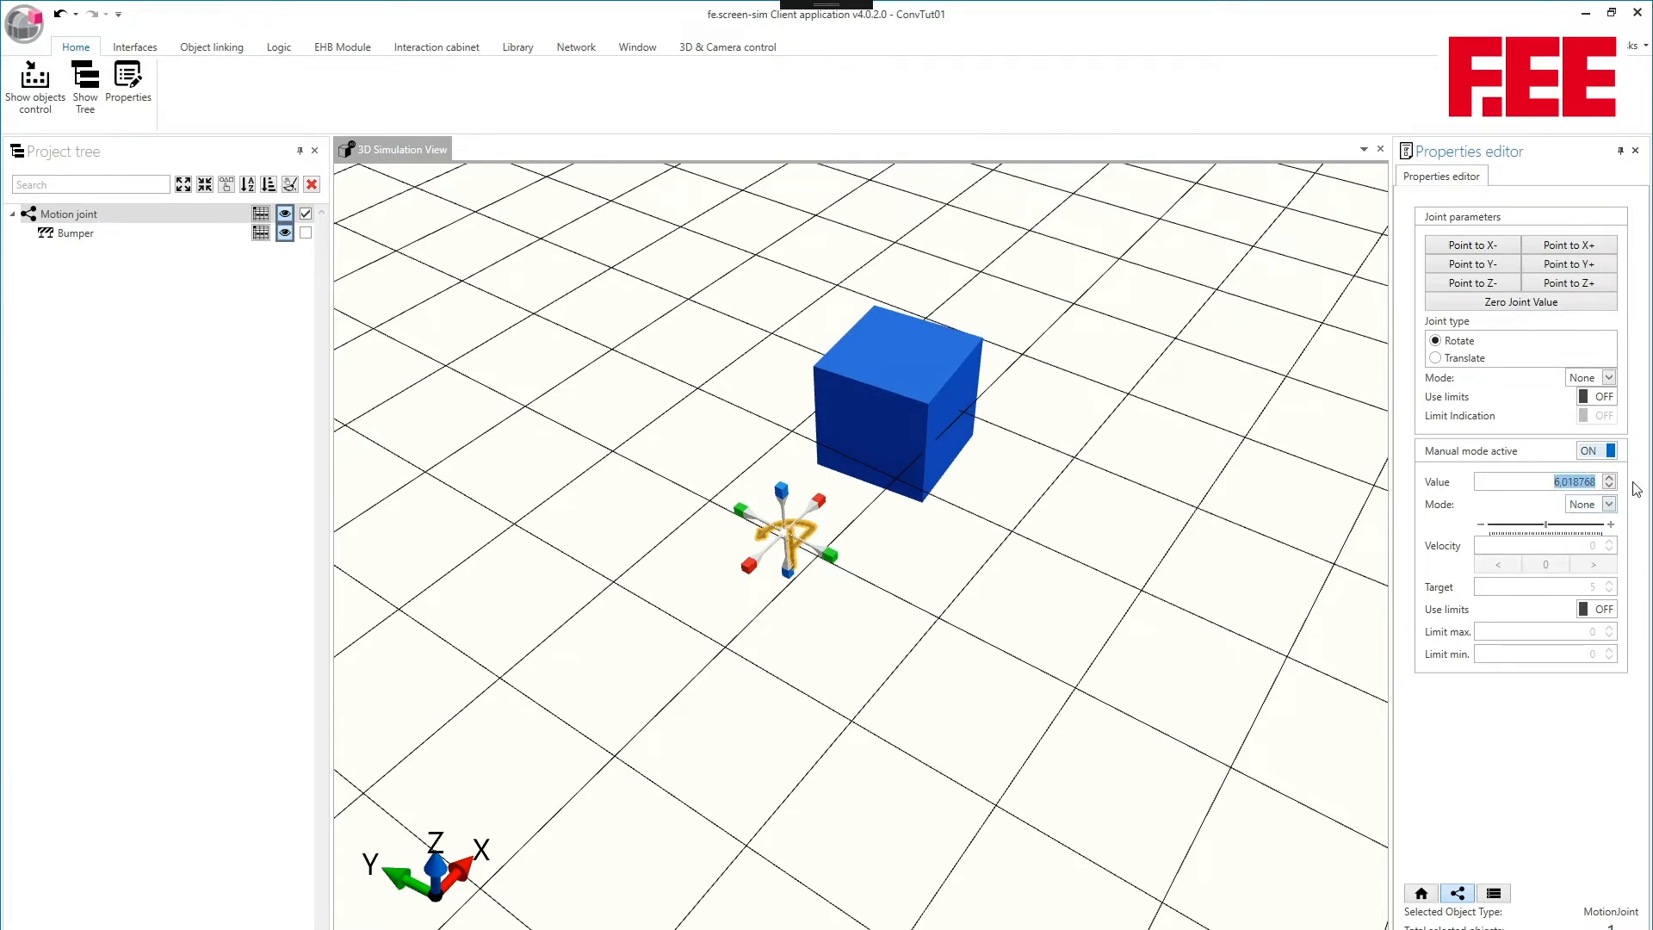
{"action": "type", "text": "20,"}
{"action": "key", "text": "Tab"}
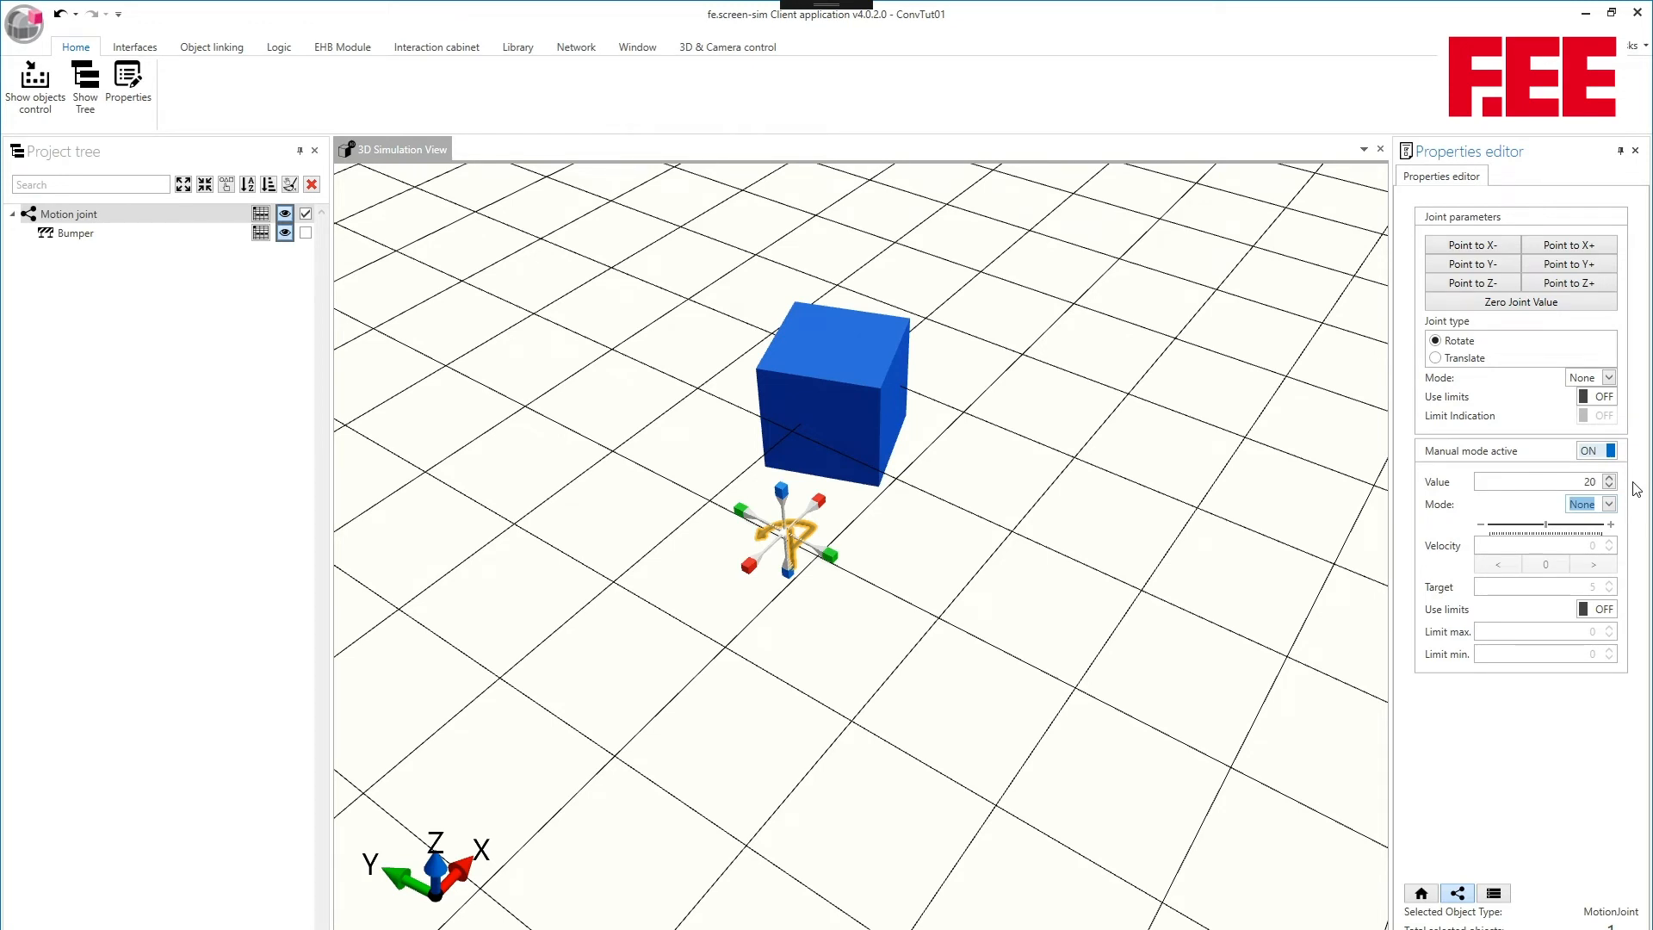
- Set the motion joint's manual mode type to Position with target 45 and velocity 4 to rotate the bumper
{"action": "left_click", "coordinate": [1609, 505]}
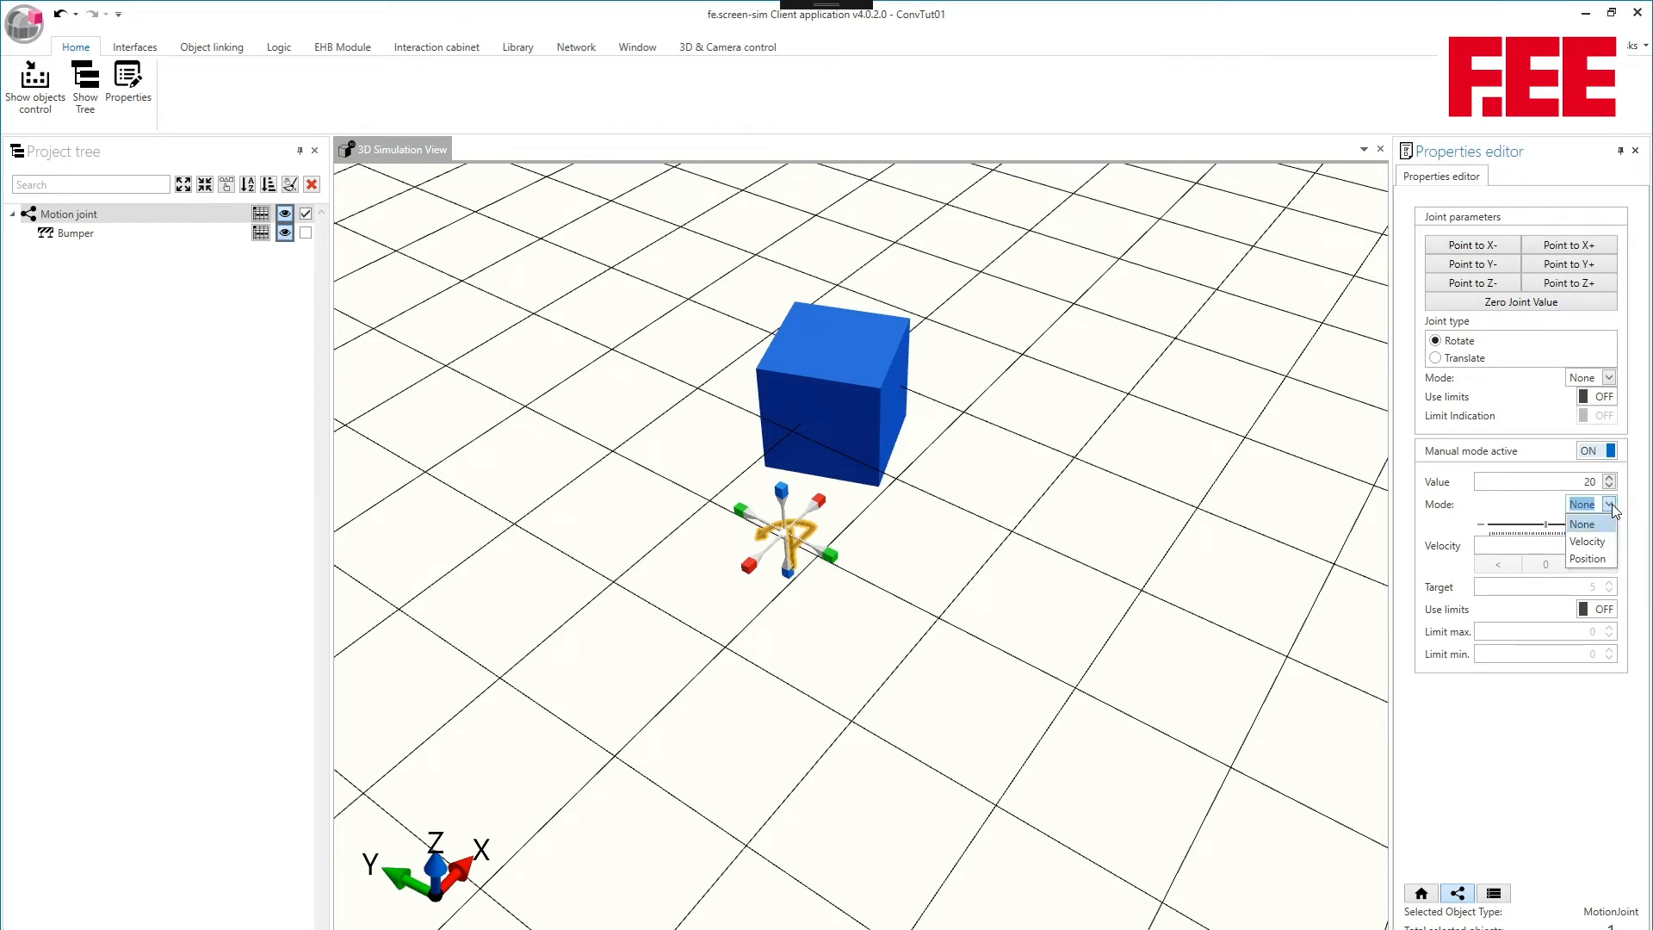
{"action": "left_click", "coordinate": [1600, 558]}
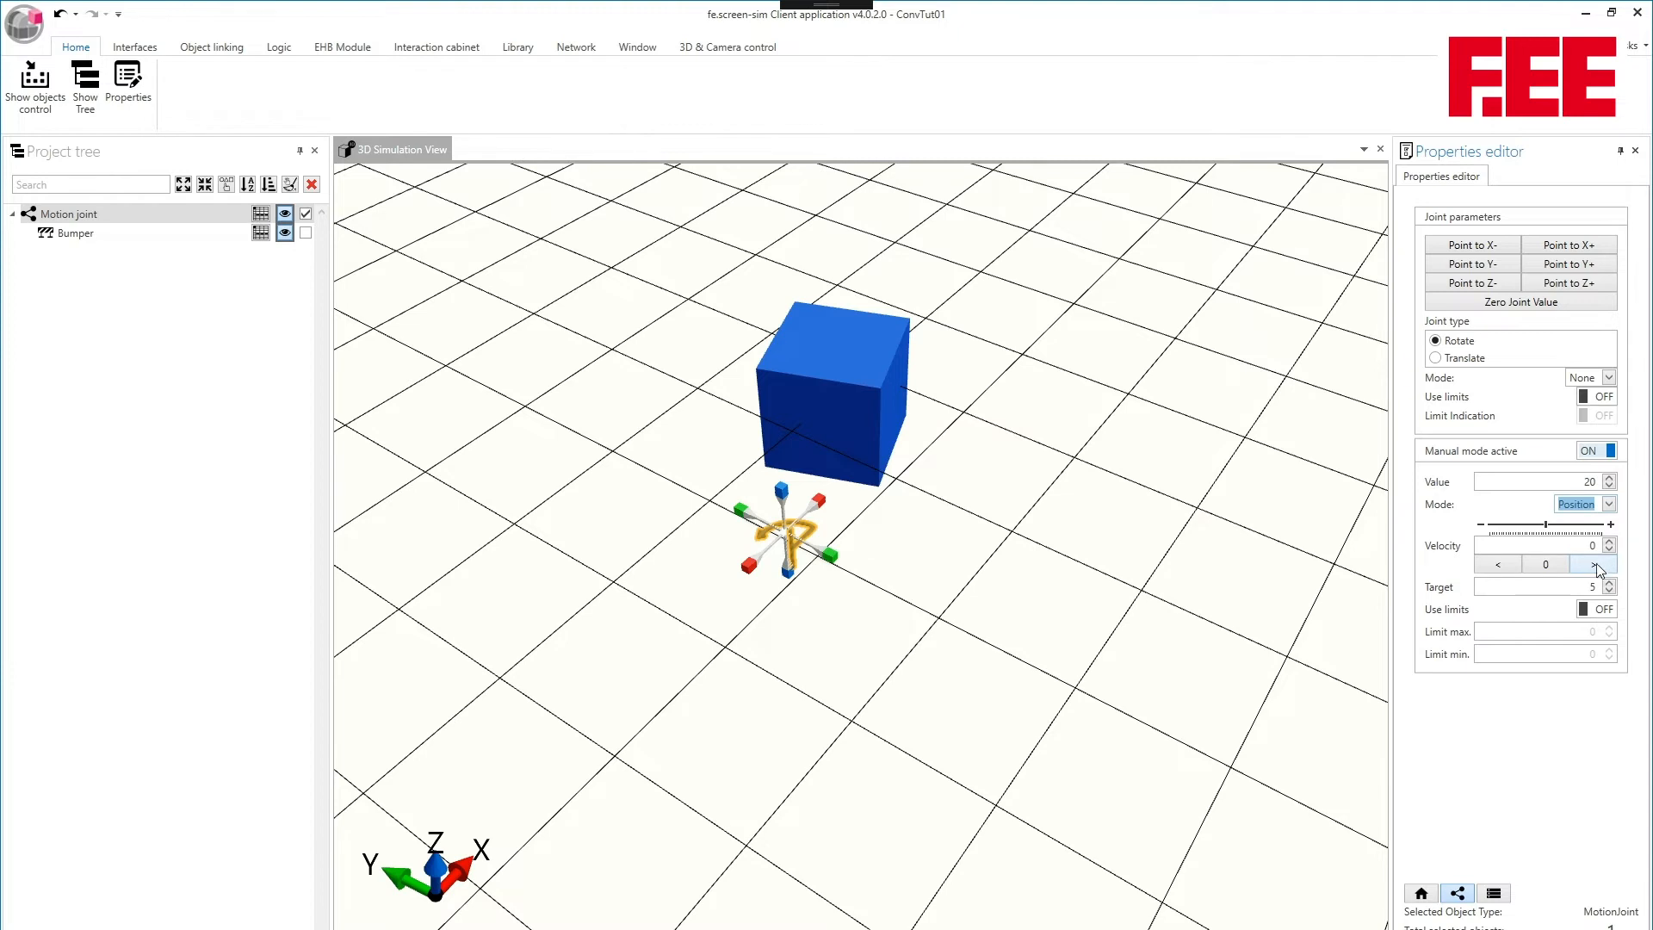
{"action": "double_click", "coordinate": [1590, 586]}
{"action": "type", "text": "45"}
{"action": "double_click", "coordinate": [1591, 544]}
{"action": "type", "text": "4"}
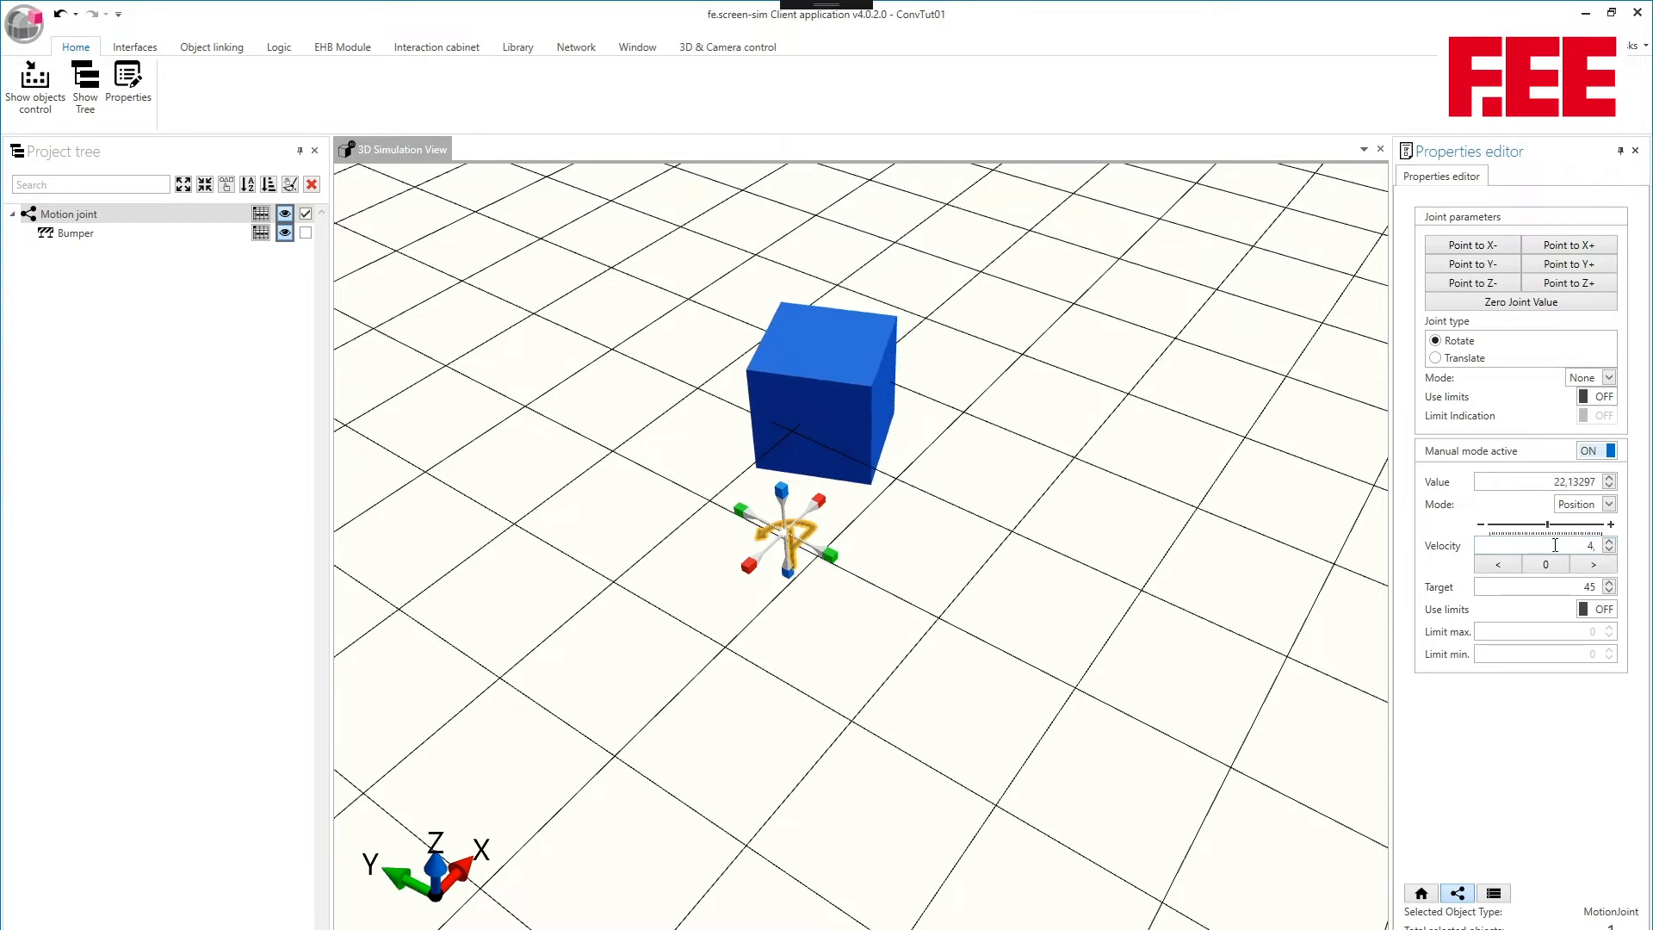
{"action": "left_click", "coordinate": [1047, 479]}
{"action": "middle_click_drag", "start_coordinate": [1047, 479], "coordinate": [1020, 527]}
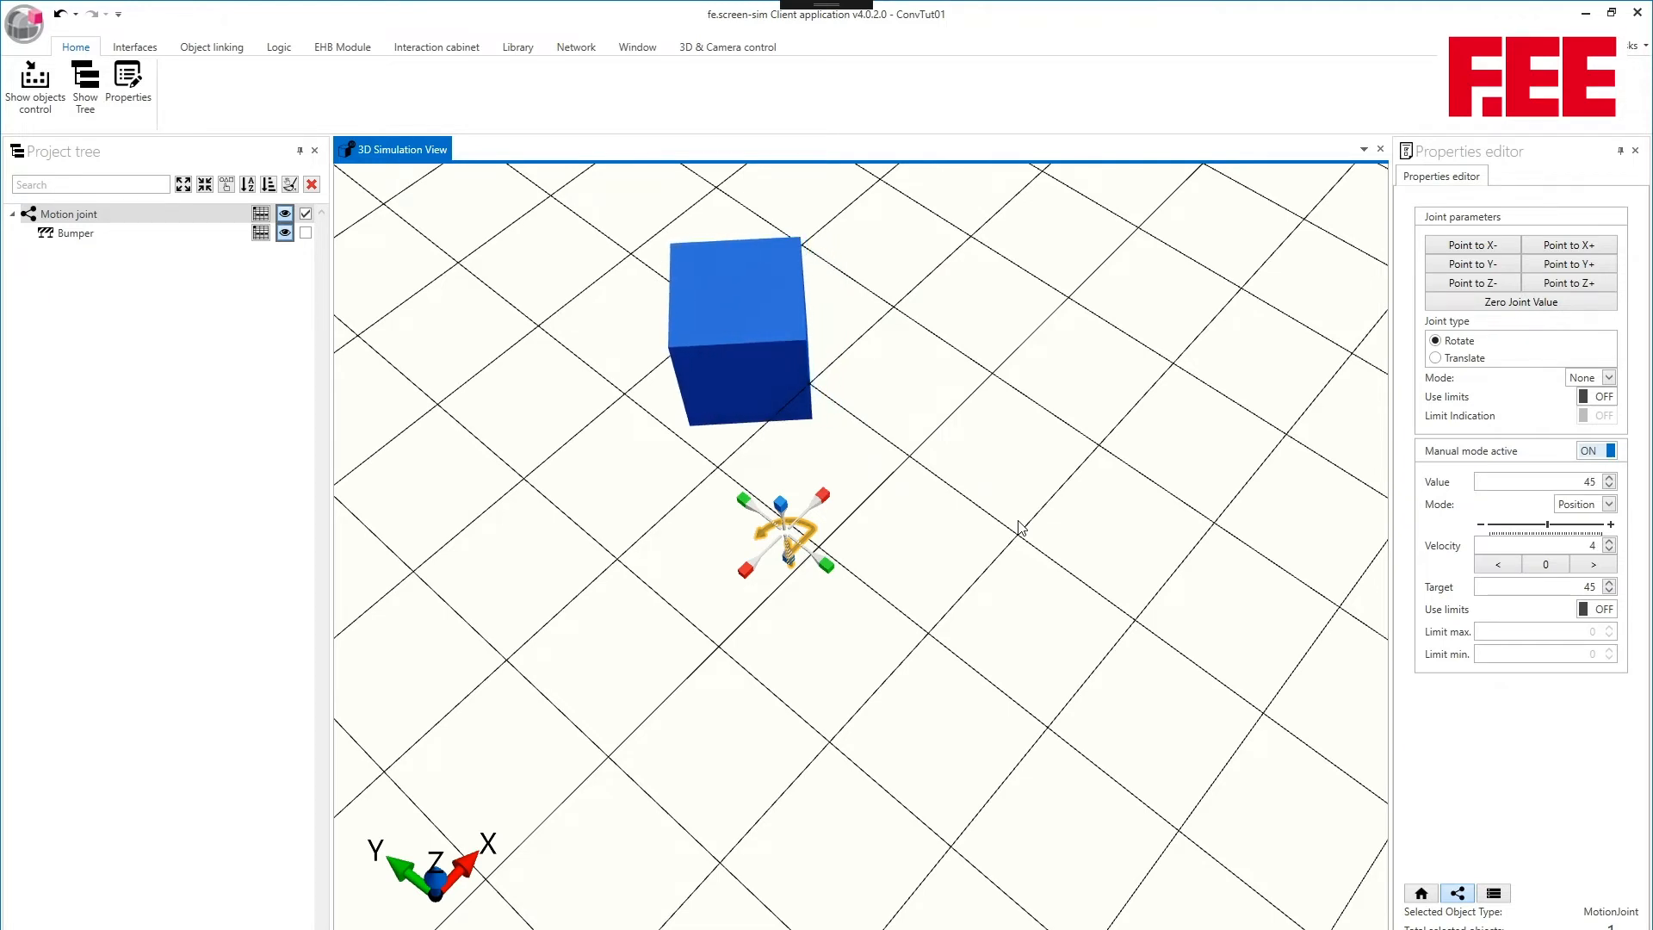
- Select the bumper and move it closer to the joint, to a local position of about 1,14 in X and -0,04 in Y
{"action": "left_click", "coordinate": [1019, 521]}
{"action": "middle_click_drag", "start_coordinate": [1019, 521], "coordinate": [903, 425]}
{"action": "left_click", "coordinate": [1016, 477]}
{"action": "left_click", "coordinate": [860, 367]}
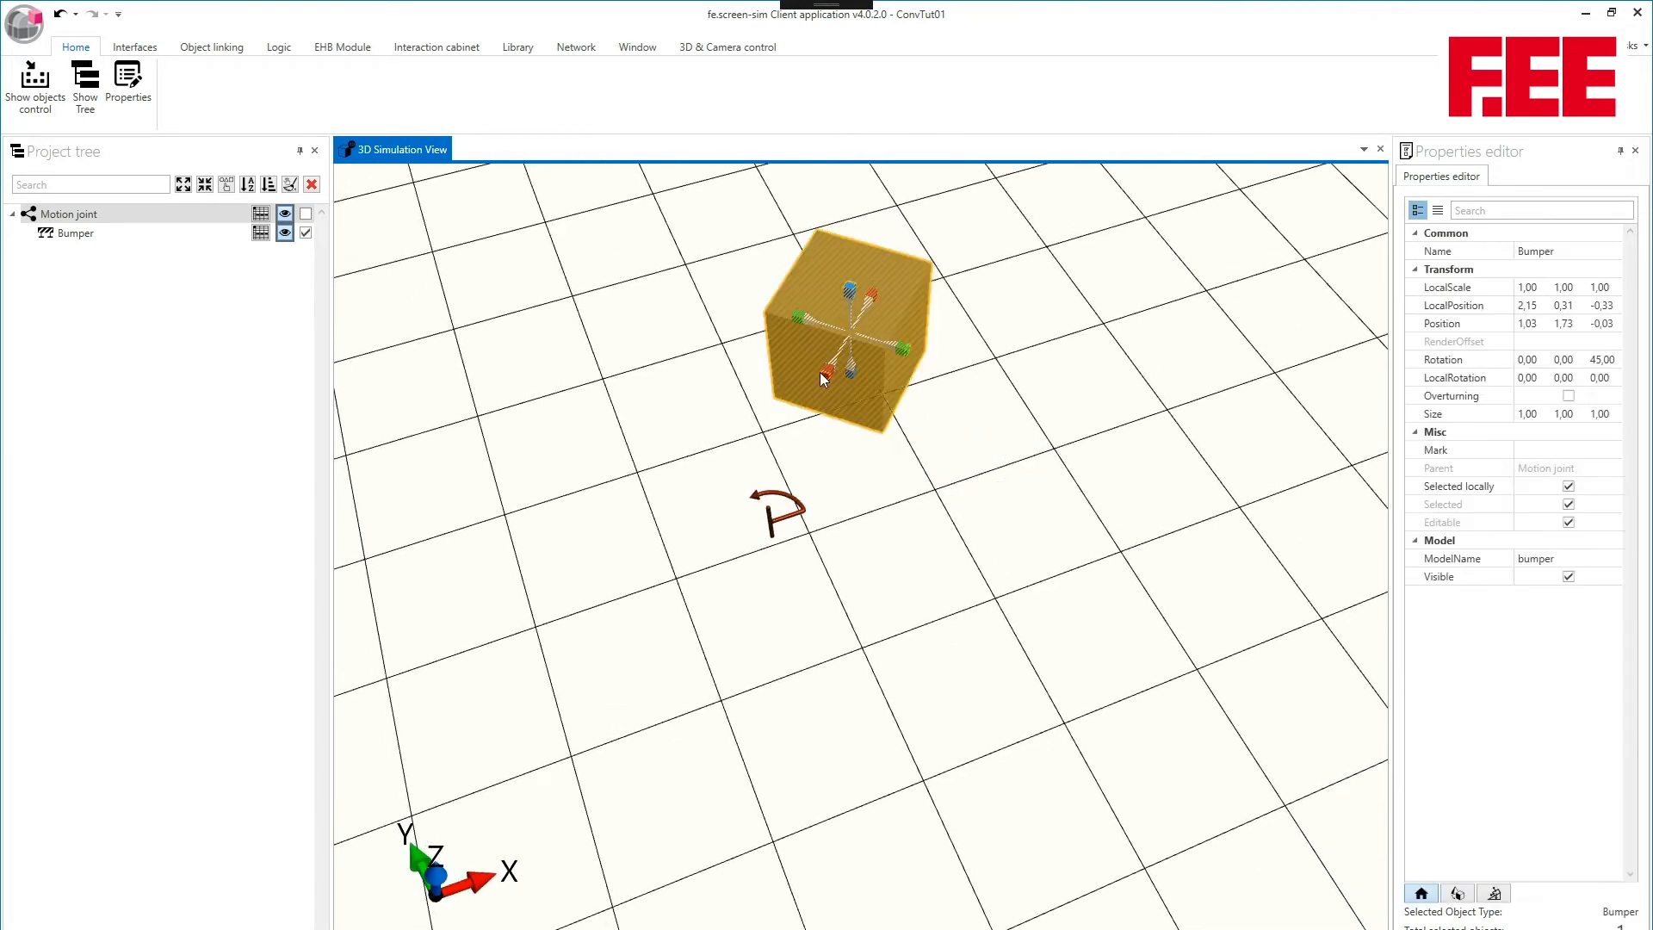
{"action": "left_click_drag", "start_coordinate": [819, 372], "coordinate": [762, 509]}
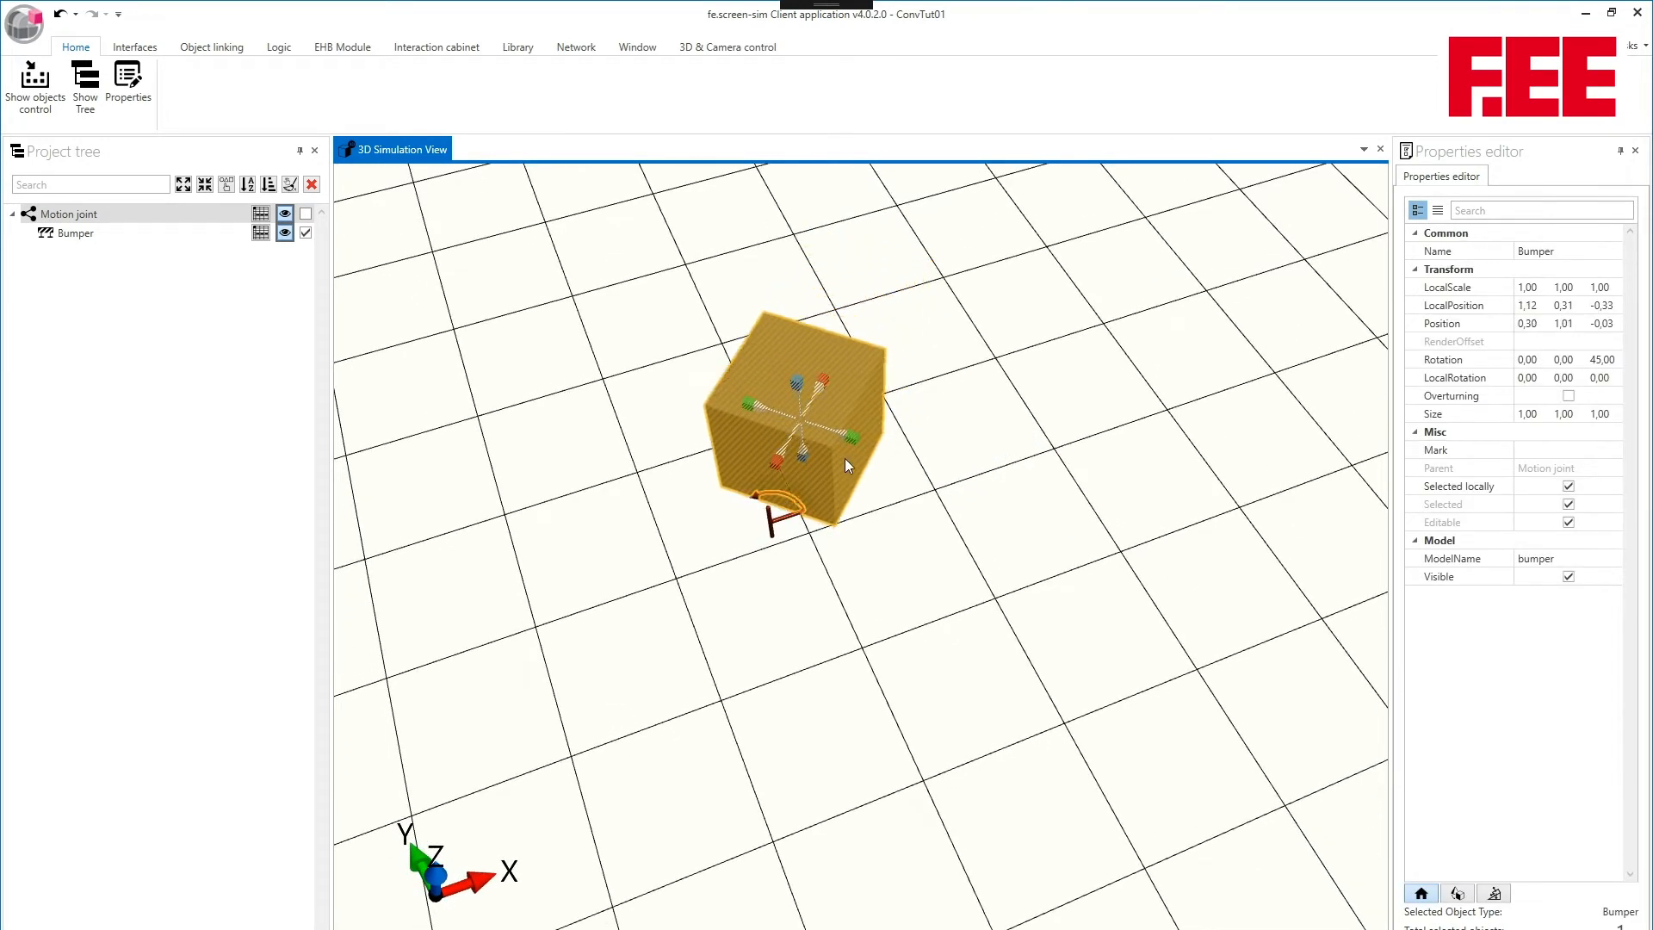
{"action": "mouse_move", "coordinate": [863, 444]}
{"action": "left_mouse_down"}
{"action": "mouse_move", "coordinate": [912, 458]}
{"action": "mouse_move", "coordinate": [886, 450]}
{"action": "left_mouse_up"}
{"action": "middle_click_drag", "start_coordinate": [926, 390], "coordinate": [865, 432]}
- Select the motion joint in the 3D view and nudge it along X to a position of about -0,25
{"action": "left_click", "coordinate": [767, 480]}
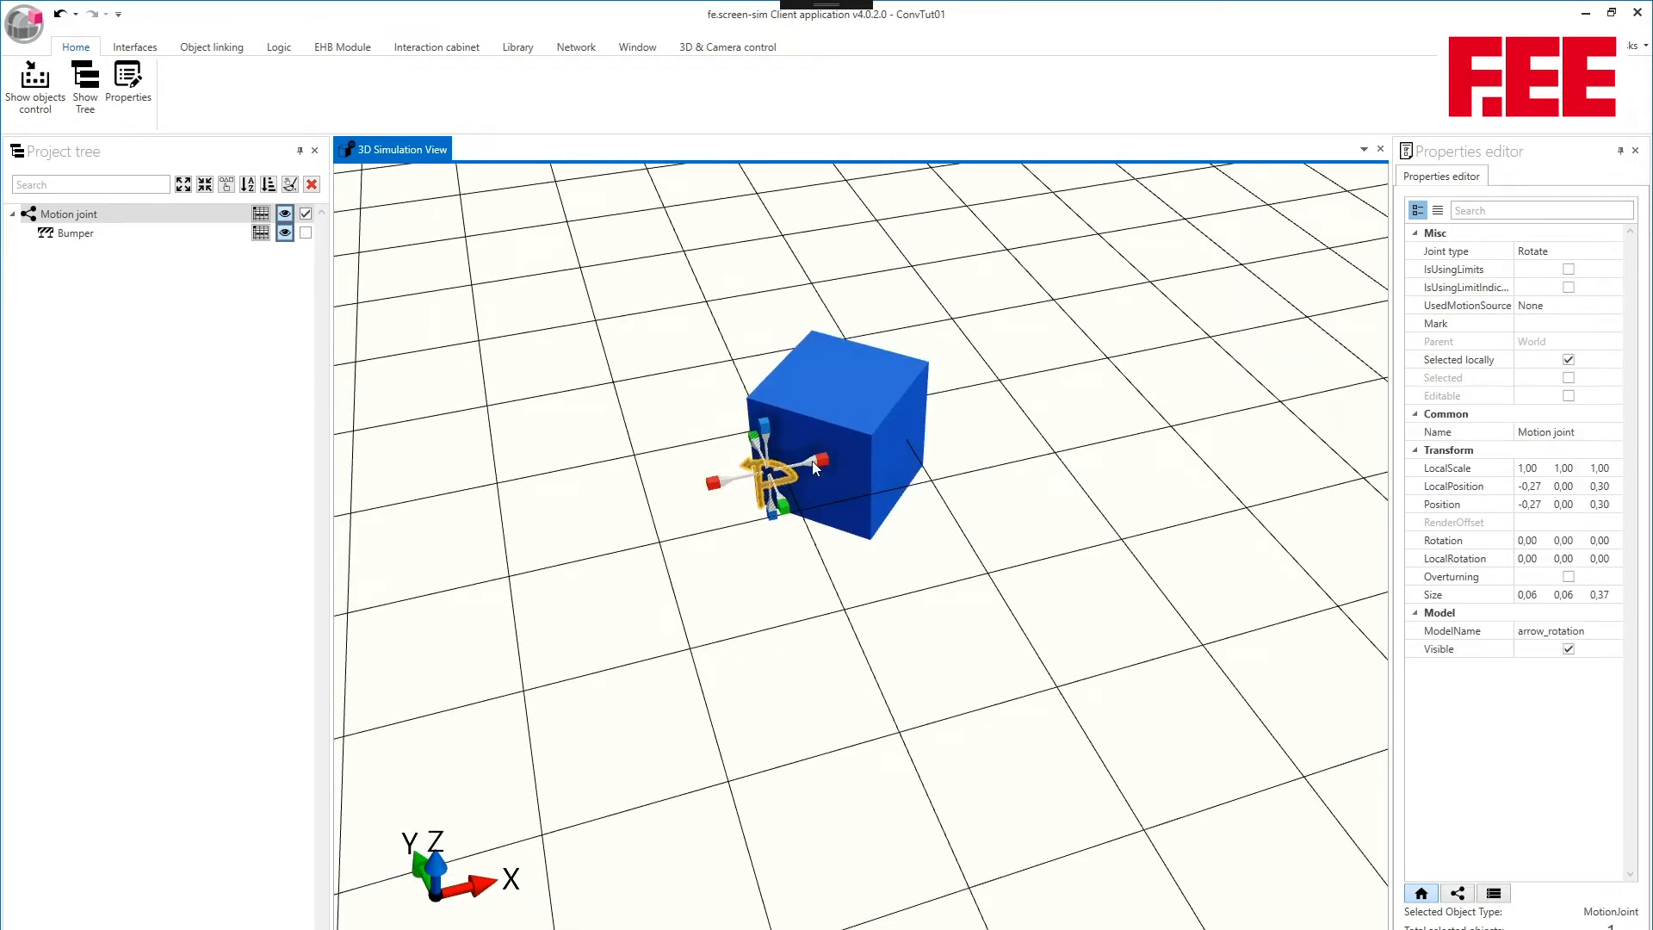
{"action": "mouse_move", "coordinate": [812, 461]}
{"action": "left_mouse_down"}
{"action": "mouse_move", "coordinate": [908, 441]}
{"action": "mouse_move", "coordinate": [819, 464]}
{"action": "left_mouse_up"}
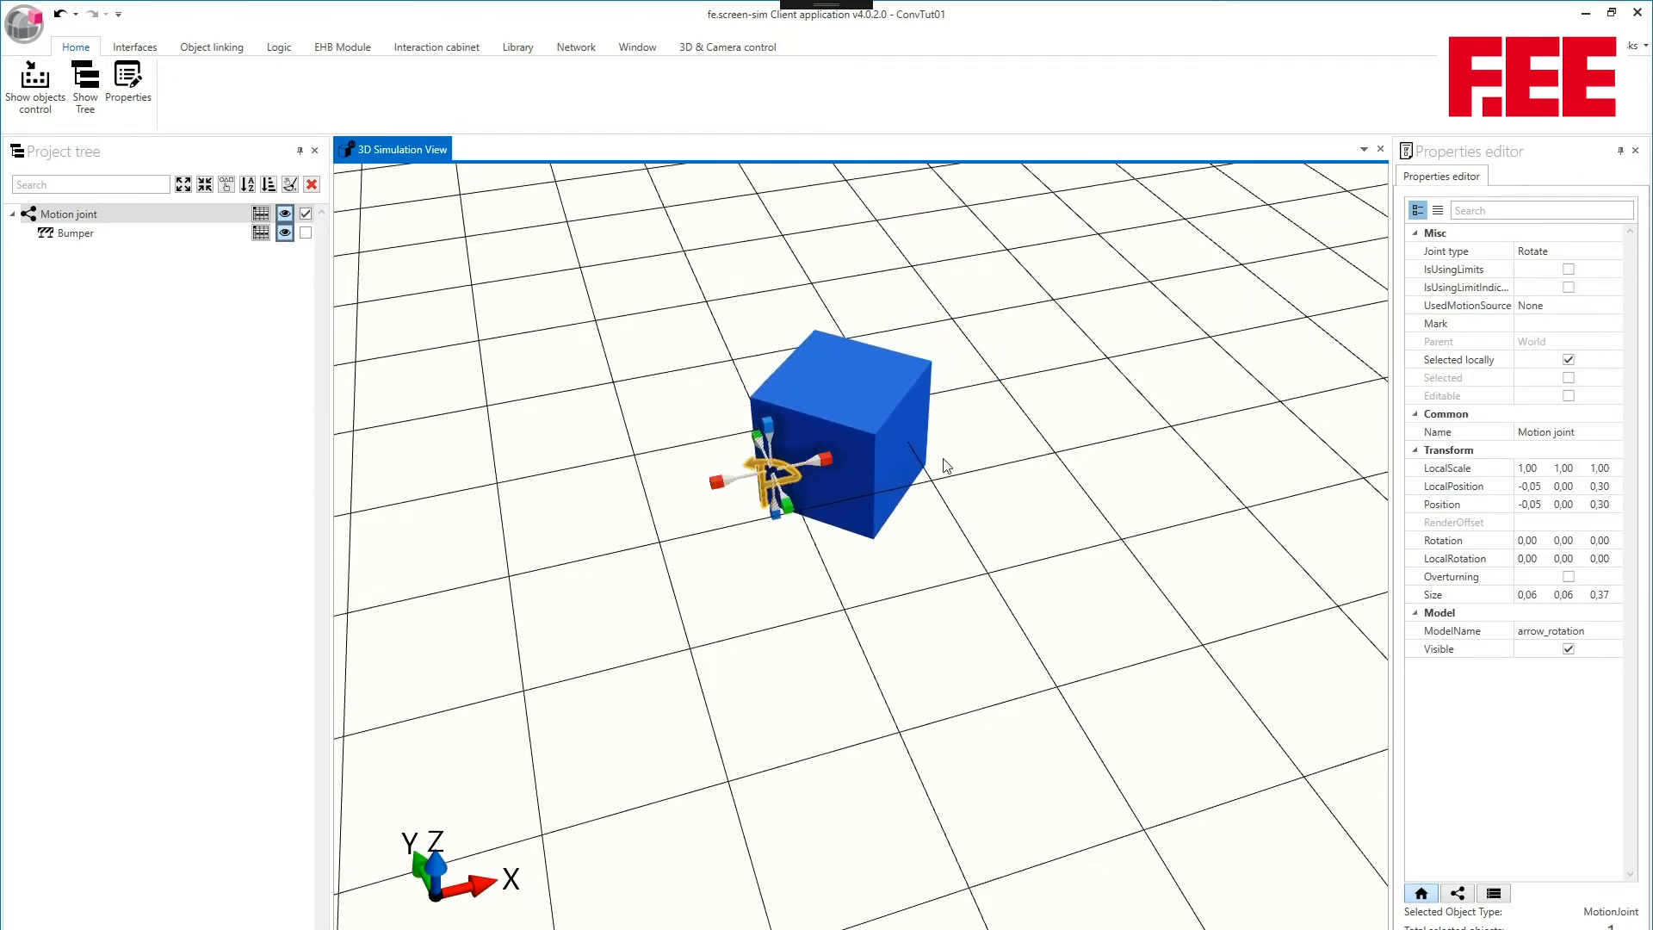
{"action": "left_click", "coordinate": [943, 458]}
{"action": "middle_click_drag", "start_coordinate": [942, 458], "coordinate": [950, 501]}
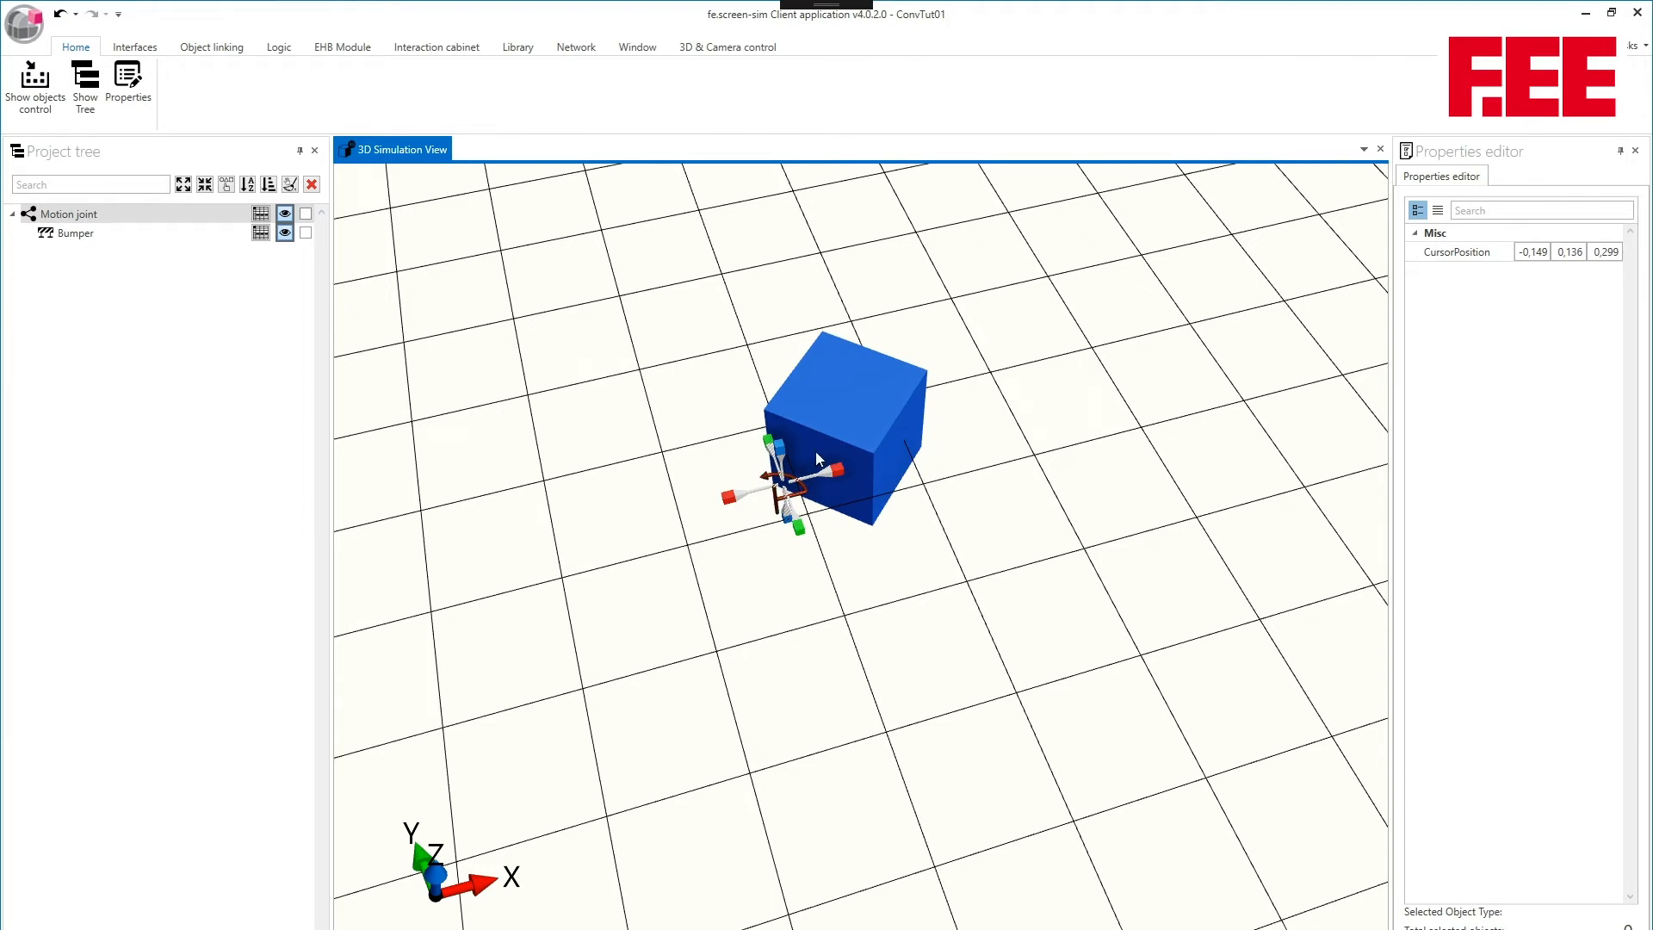
- Move the 3D cursor to about X 1,446, Y 0,136, Z 1,439 and add a second motion joint from the object collection there
{"action": "left_click_drag", "start_coordinate": [778, 456], "coordinate": [772, 279]}
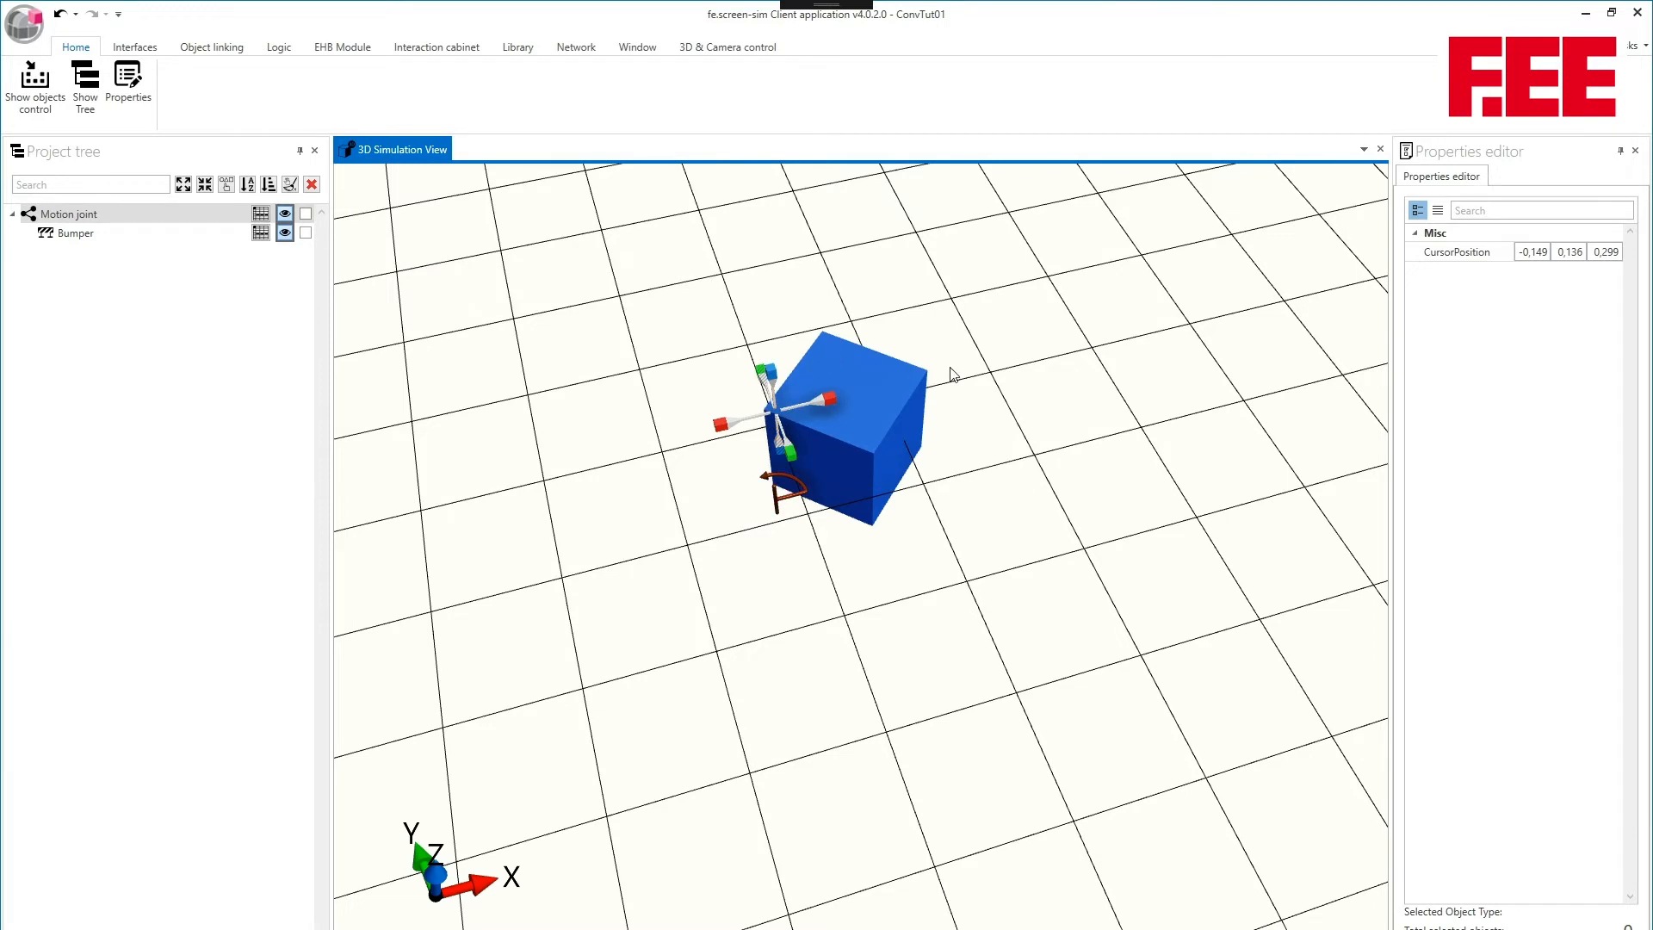
{"action": "middle_click_drag", "start_coordinate": [950, 368], "coordinate": [901, 214]}
{"action": "left_click_drag", "start_coordinate": [775, 360], "coordinate": [773, 326]}
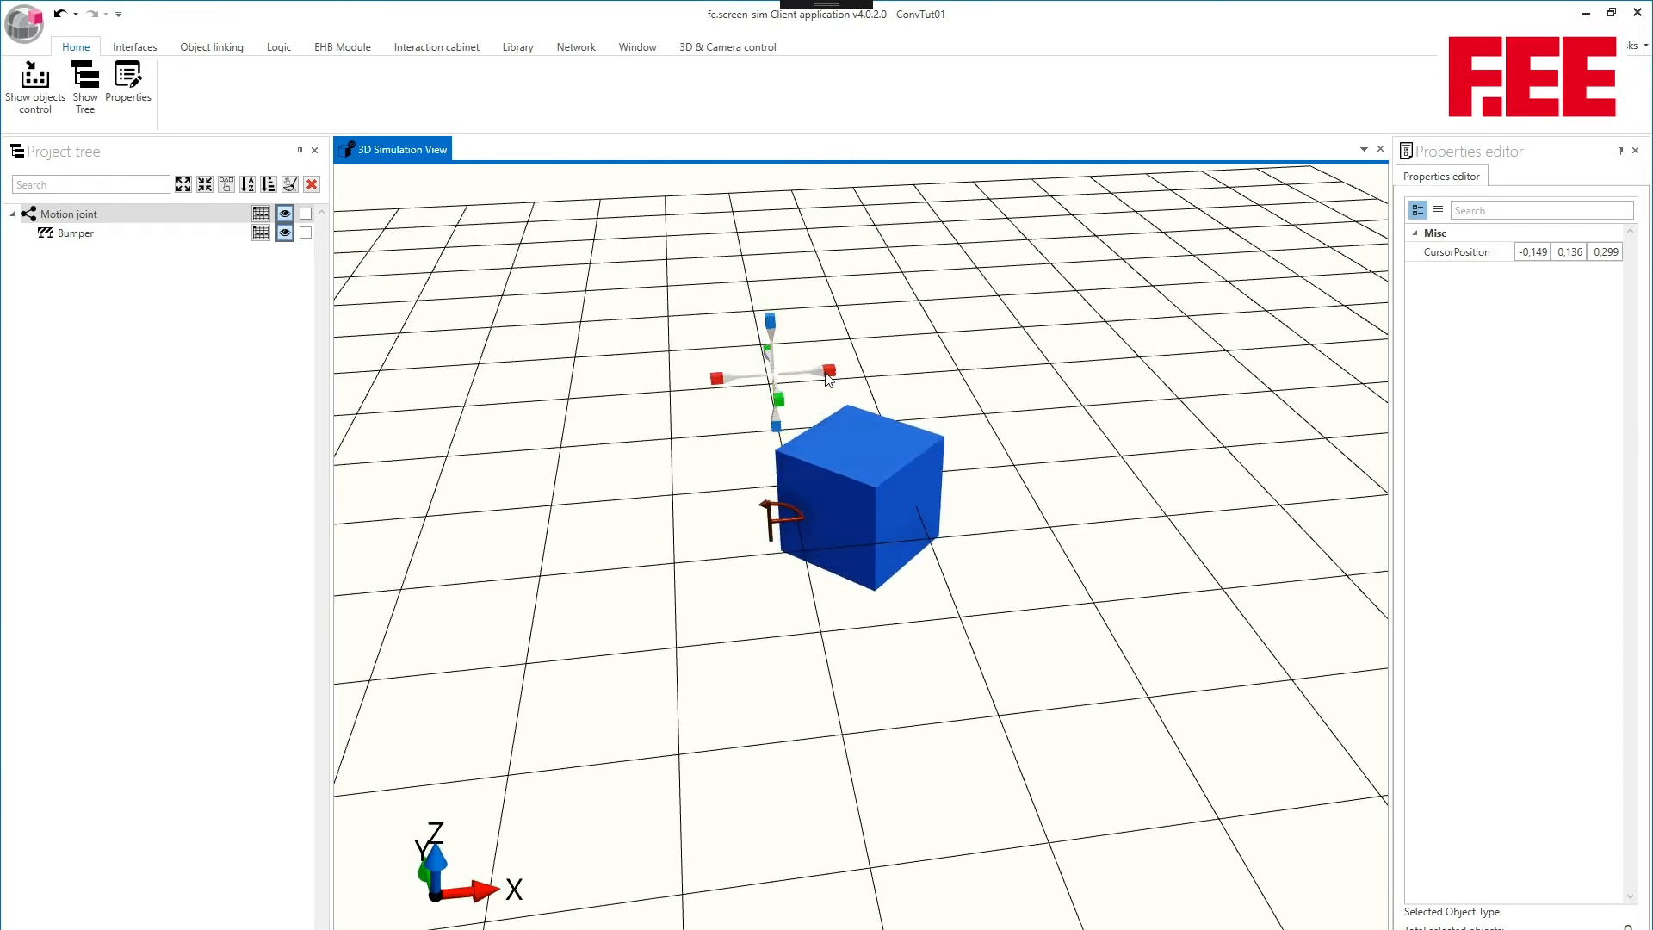
{"action": "left_click_drag", "start_coordinate": [828, 379], "coordinate": [1024, 360]}
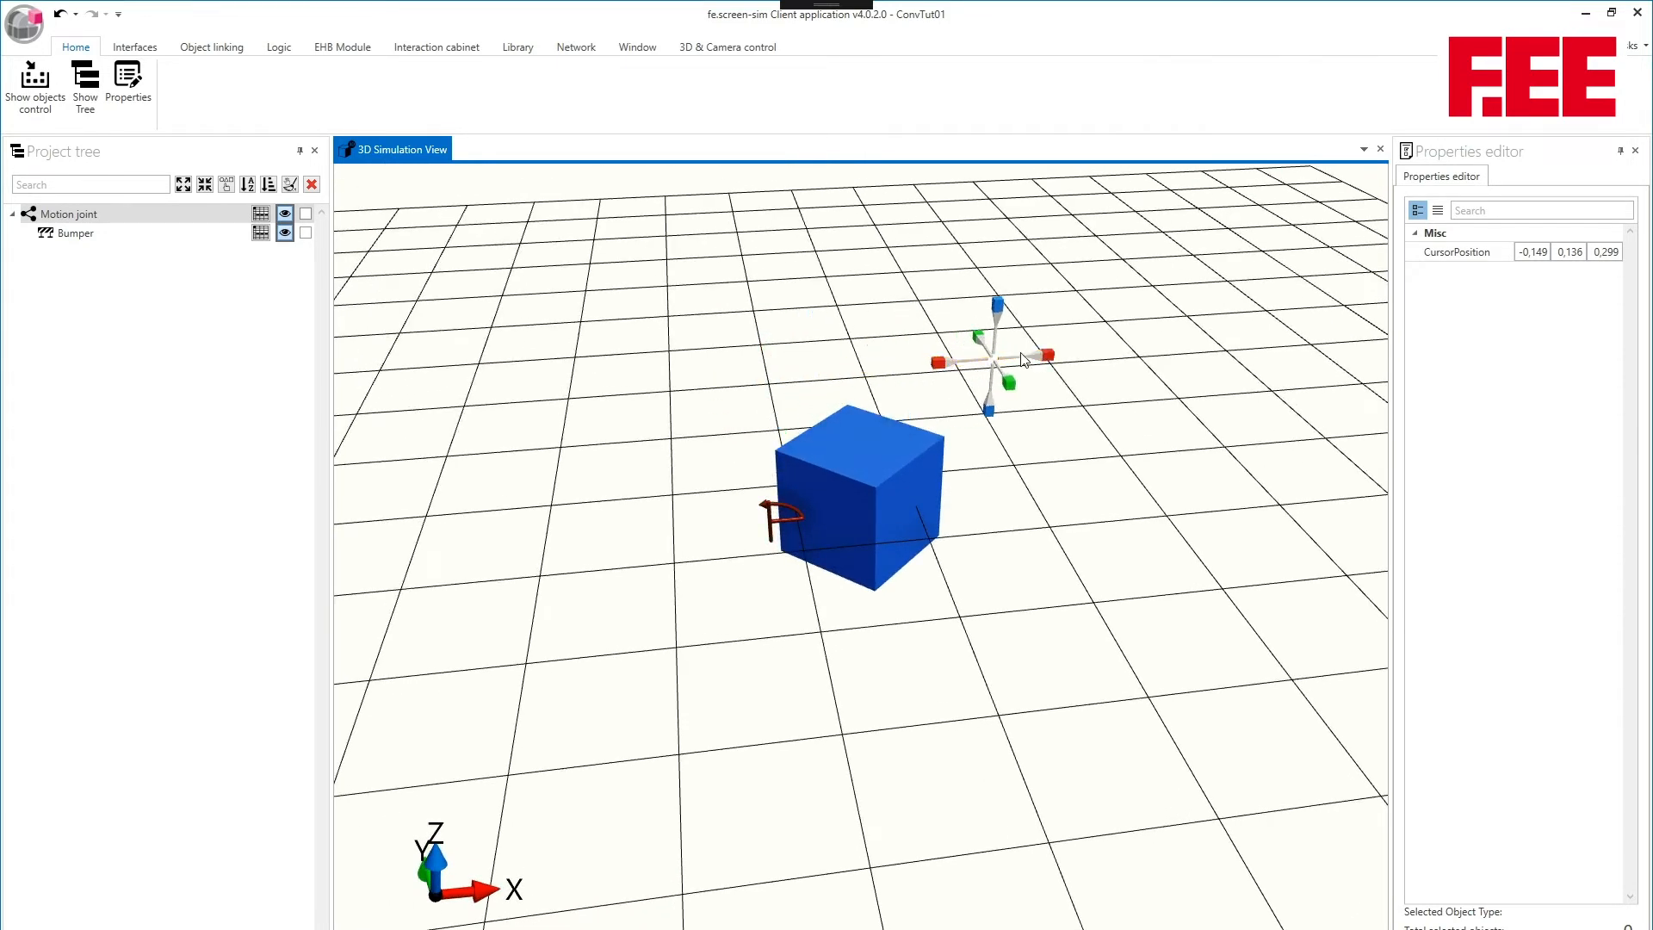
{"action": "left_click", "coordinate": [36, 83]}
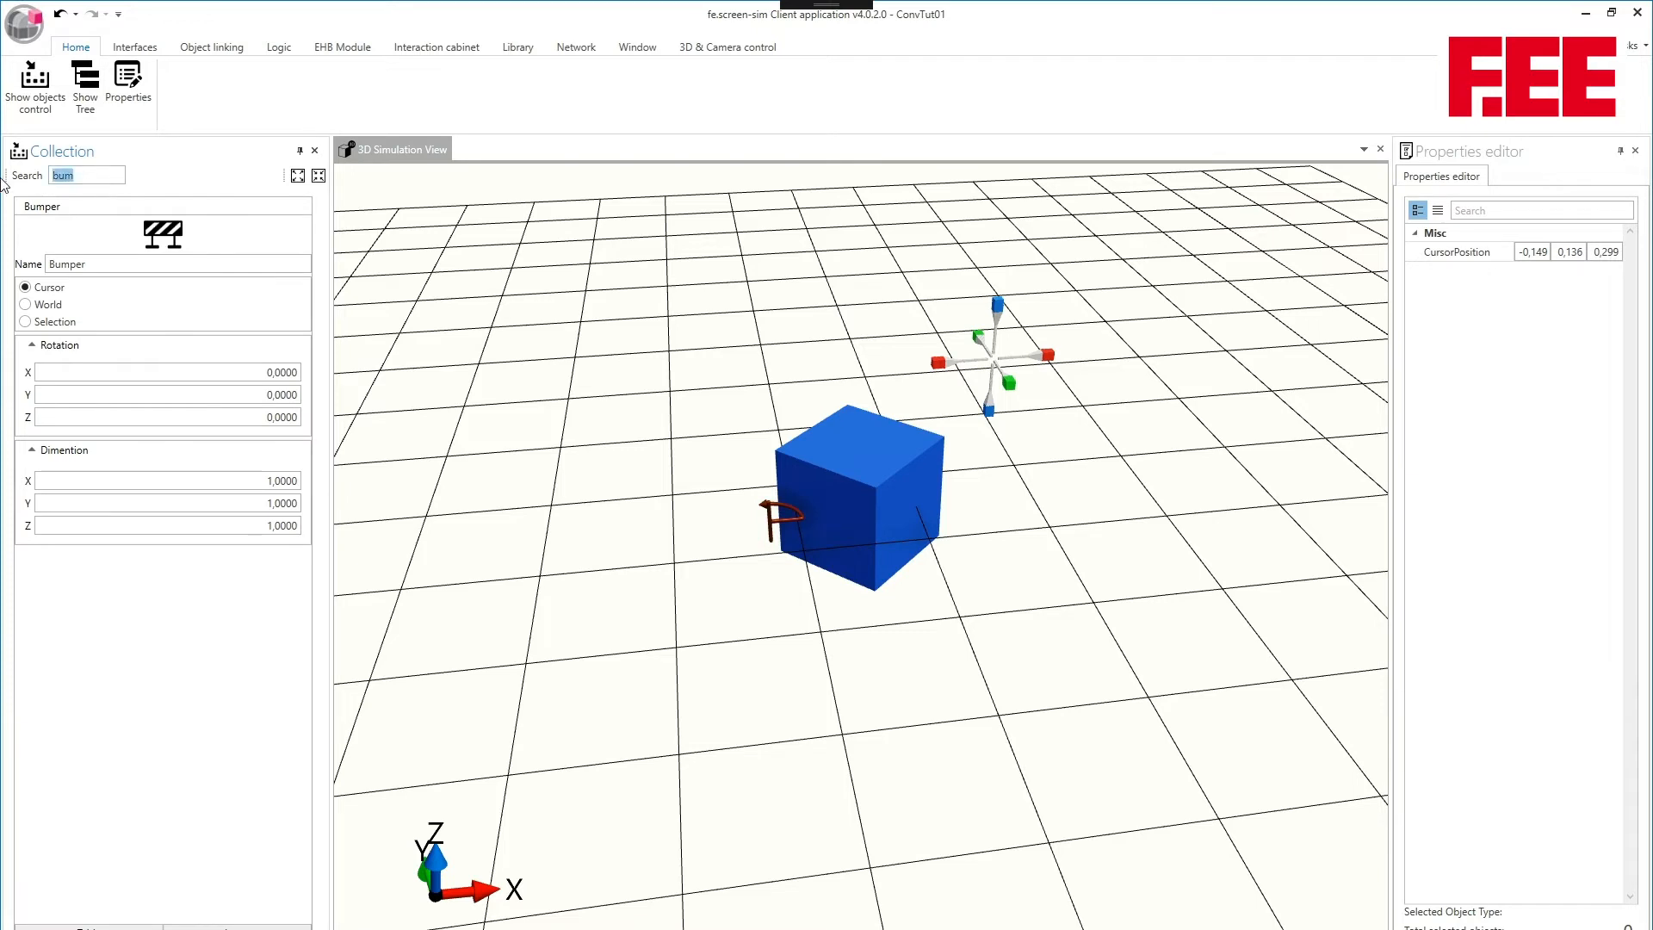
{"action": "type", "text": "mo"}
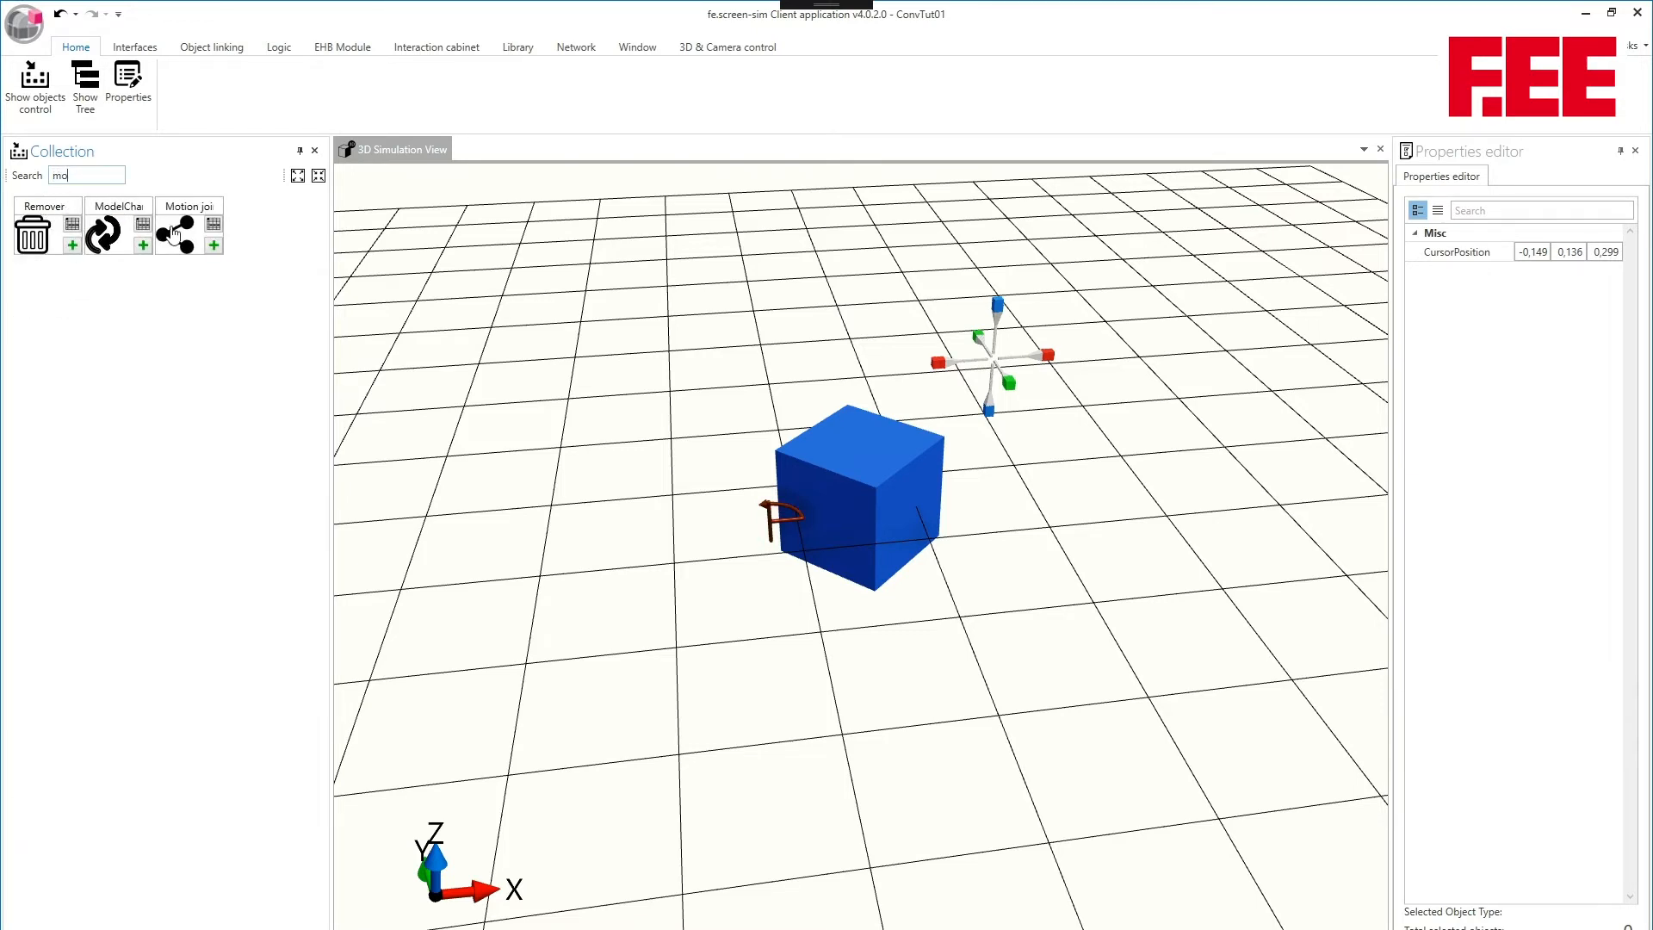
{"action": "left_click", "coordinate": [175, 234]}
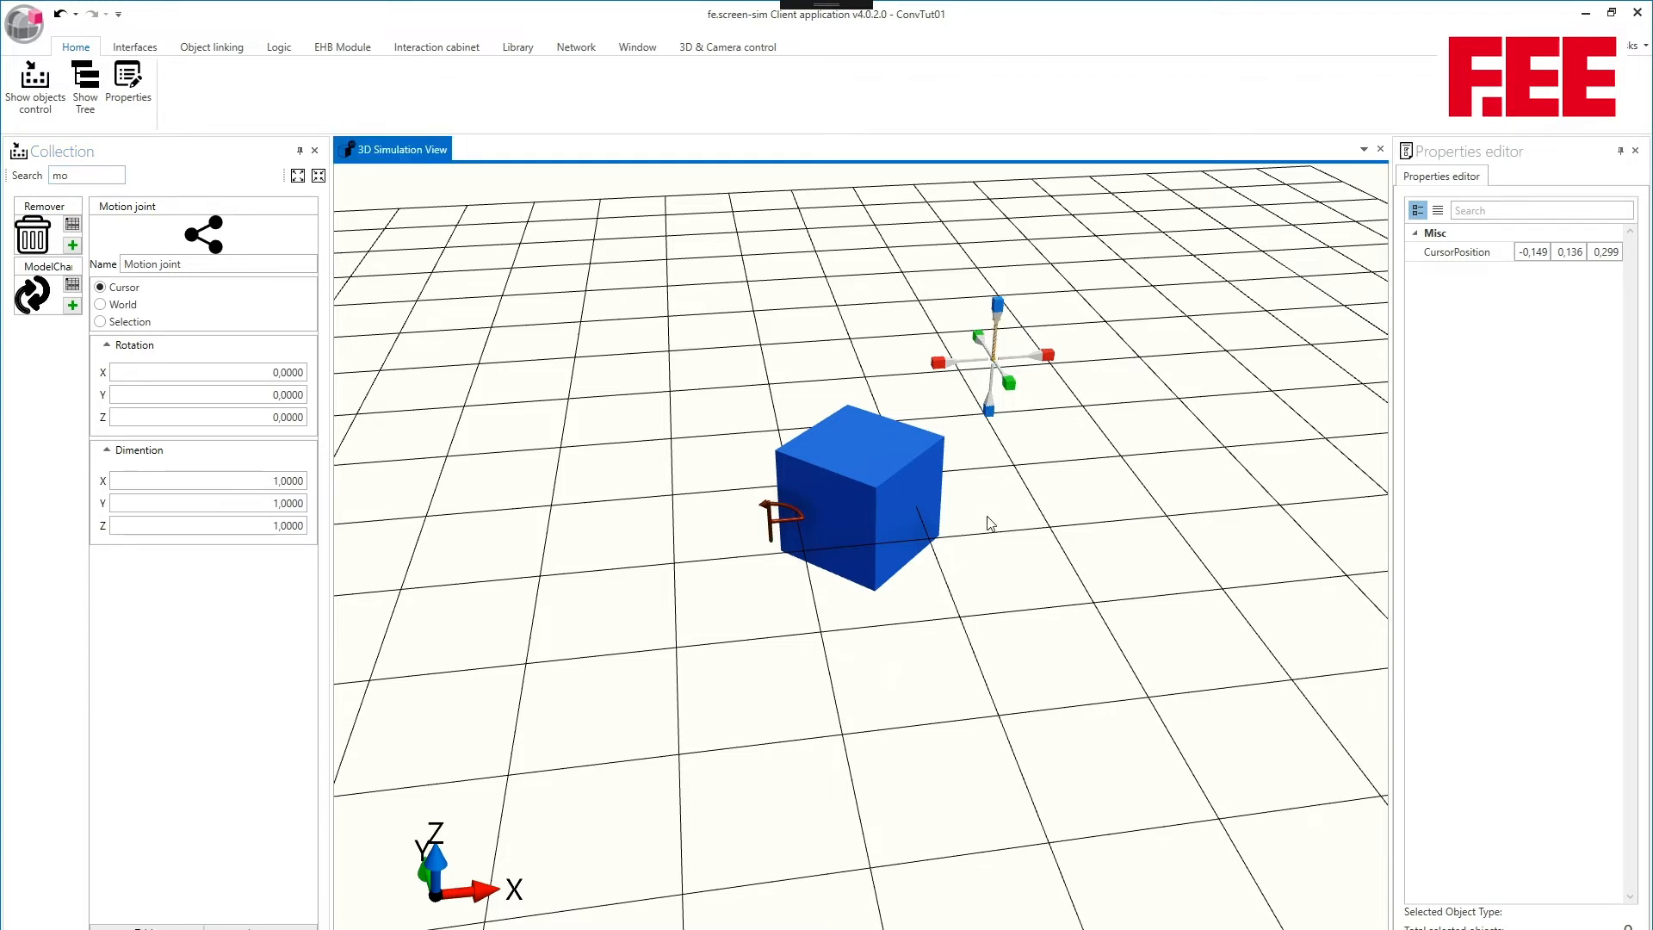
- Move the 3D cursor along X+ away from the new motion joint and add a second bumper at the cursor
{"action": "middle_click_drag", "start_coordinate": [1071, 375], "coordinate": [1035, 395]}
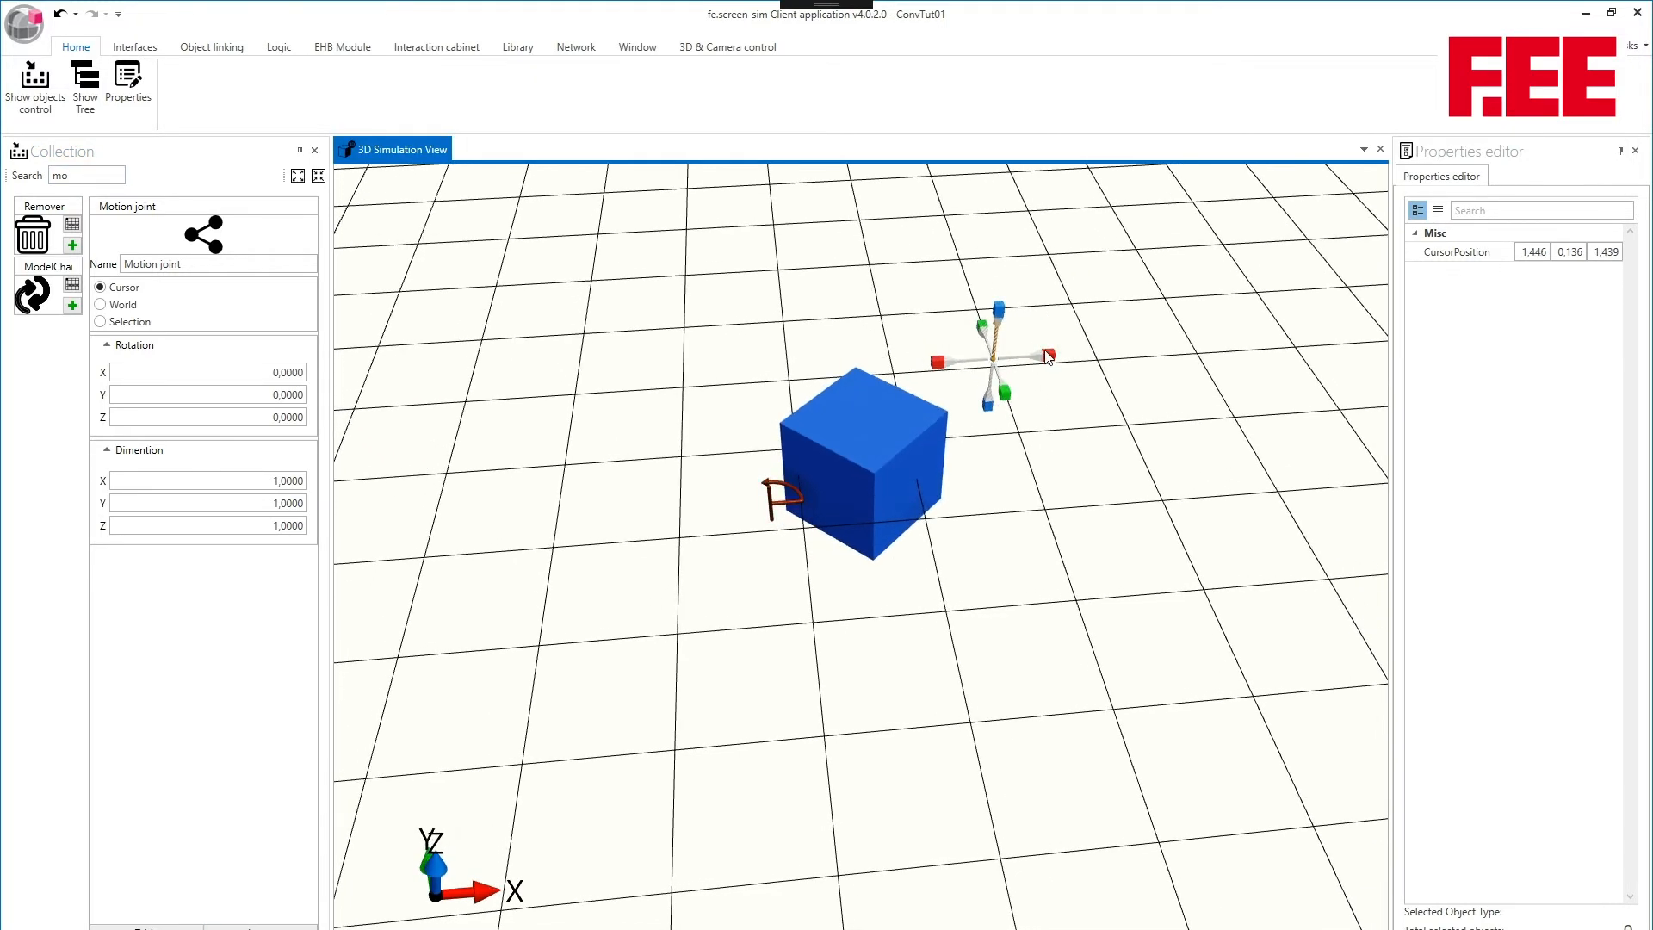
{"action": "left_click_drag", "start_coordinate": [1047, 357], "coordinate": [1129, 351]}
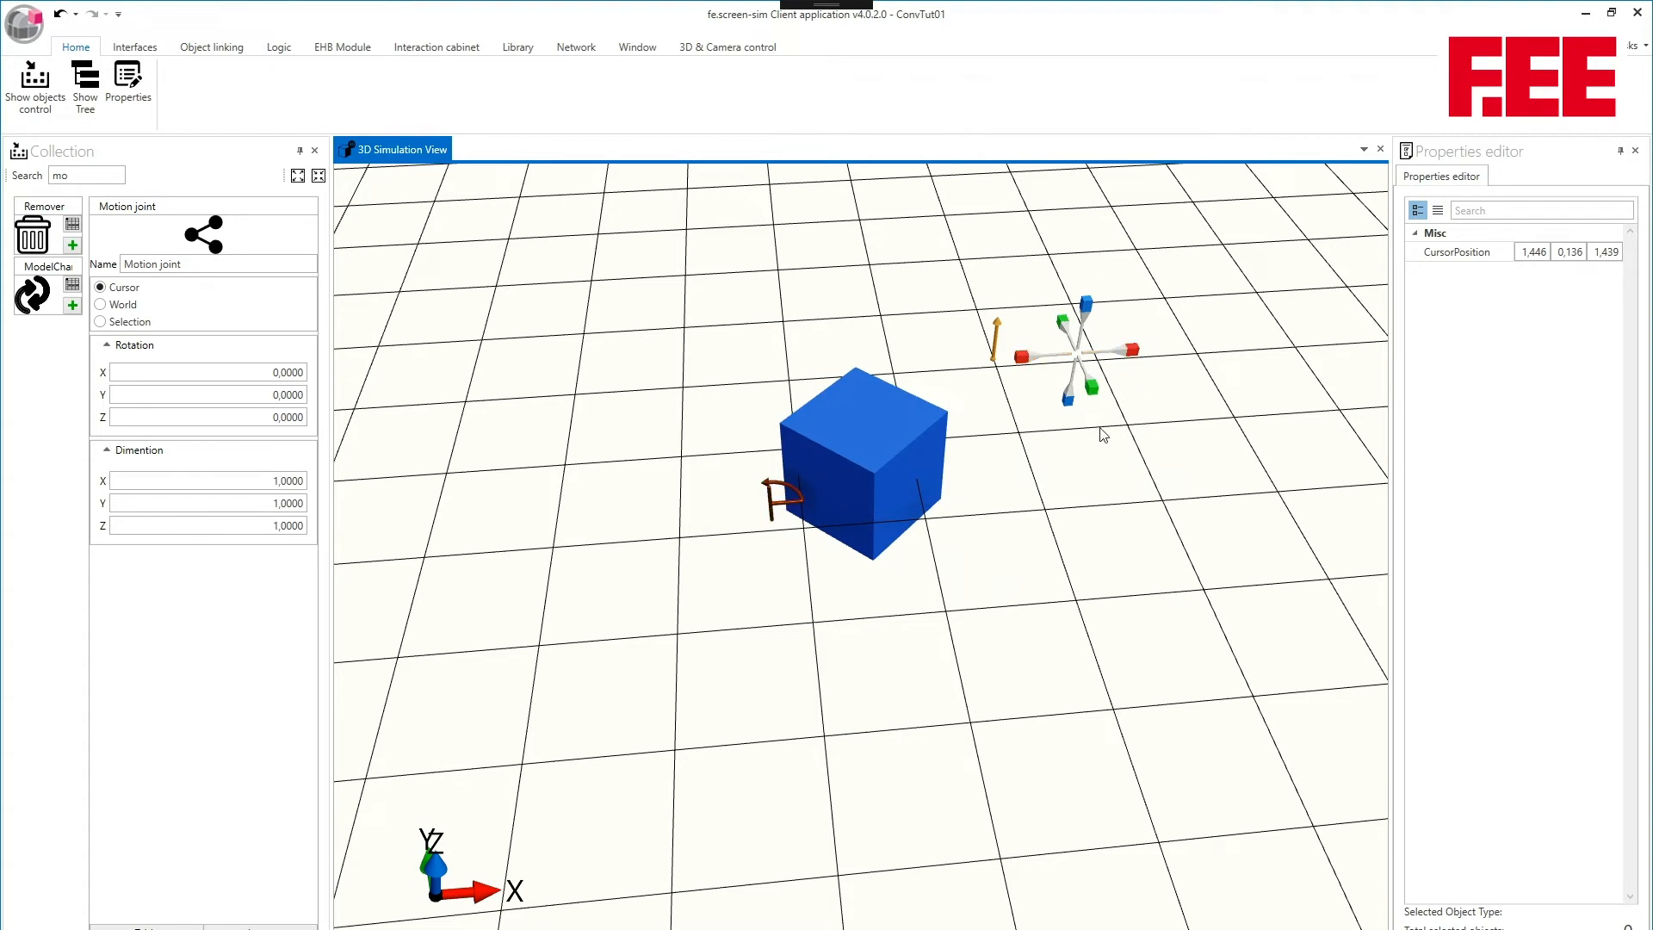
{"action": "middle_click_drag", "start_coordinate": [937, 341], "coordinate": [810, 364]}
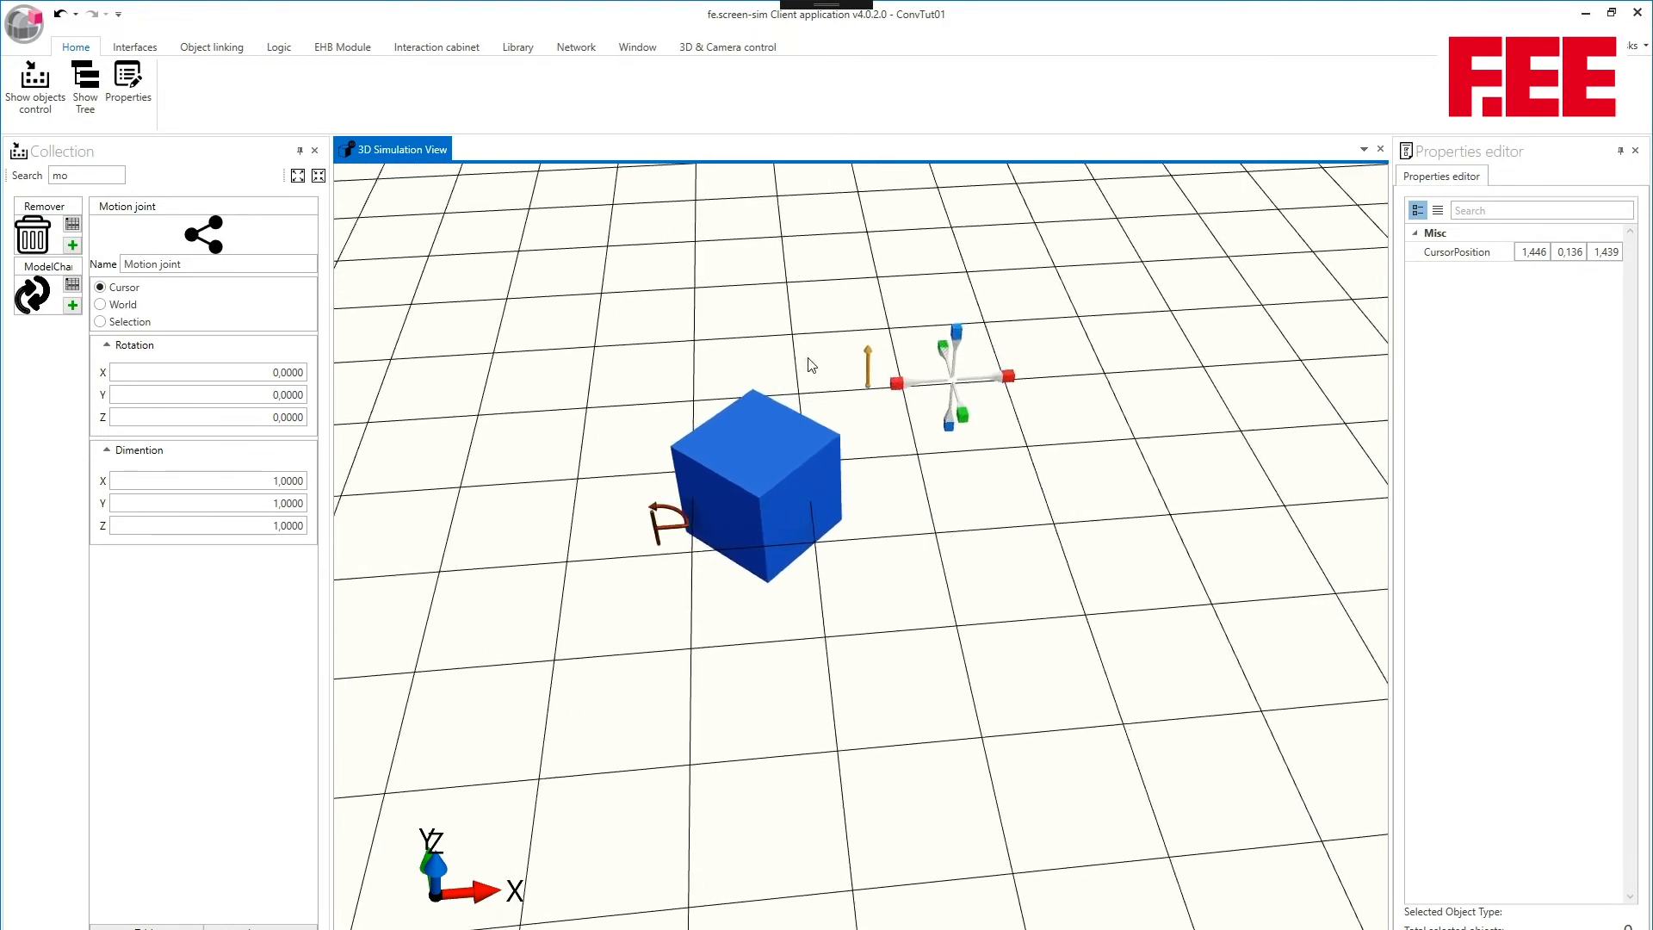
{"action": "left_click", "coordinate": [76, 175]}
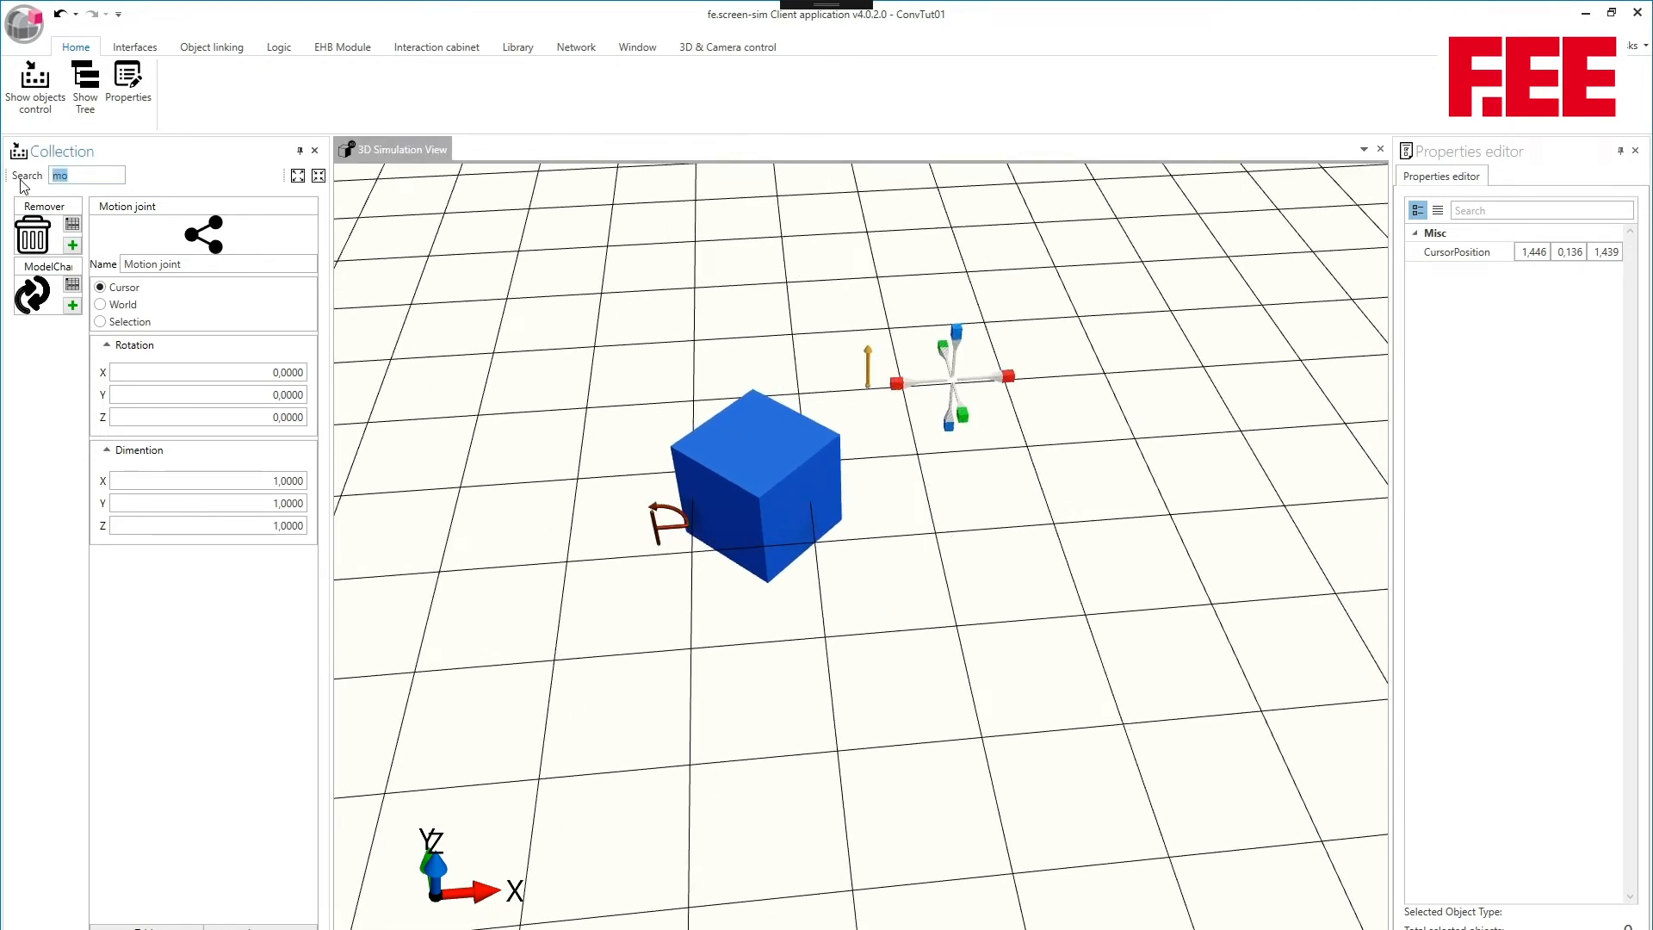
{"action": "type", "text": "bu"}
{"action": "left_click", "coordinate": [34, 234]}
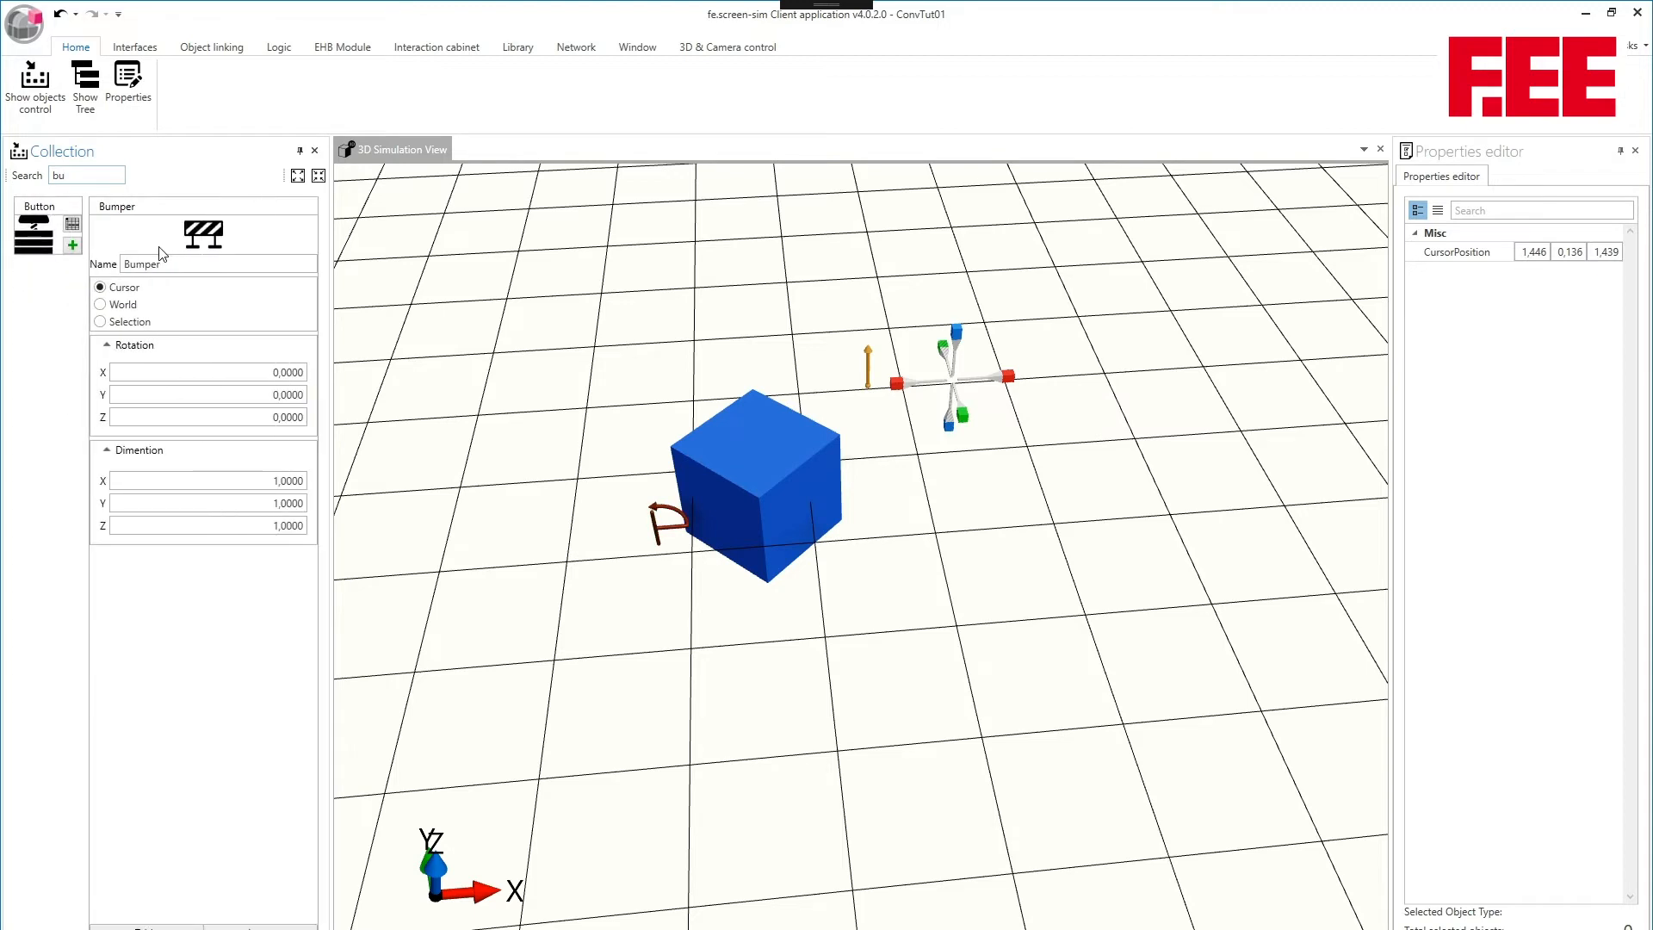
{"action": "left_click", "coordinate": [260, 927]}
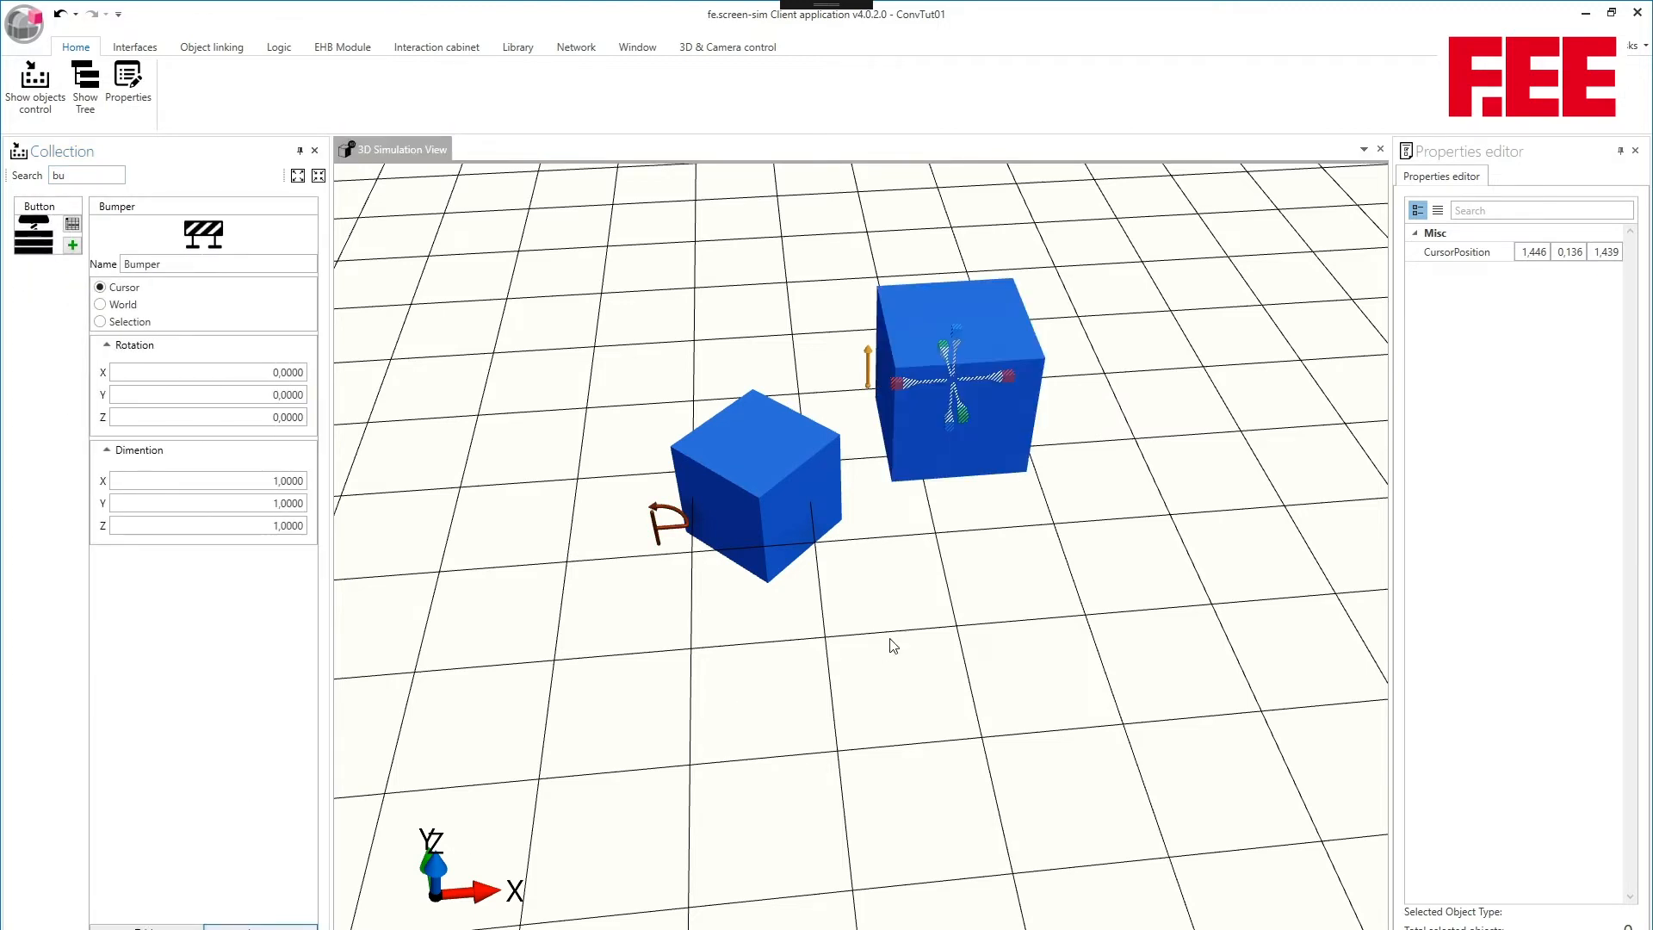
- Shift the new bumper along X to a position of about 2,42, farther from the second motion joint
{"action": "left_click_drag", "start_coordinate": [1003, 376], "coordinate": [1050, 373]}
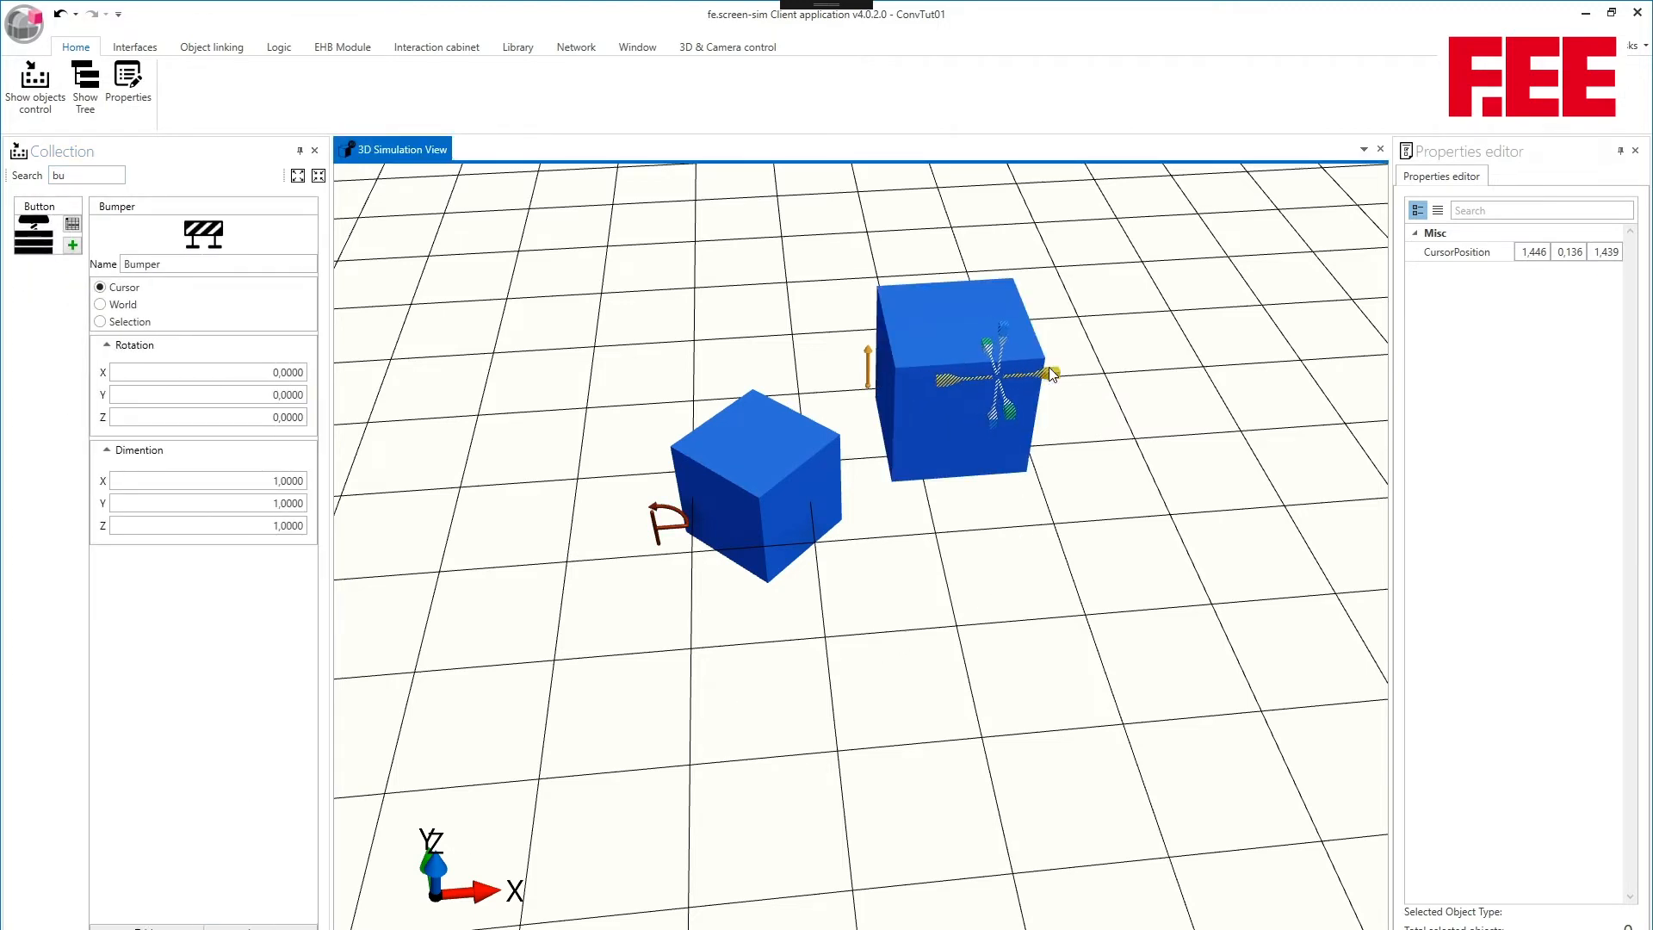
{"action": "left_click", "coordinate": [1050, 375]}
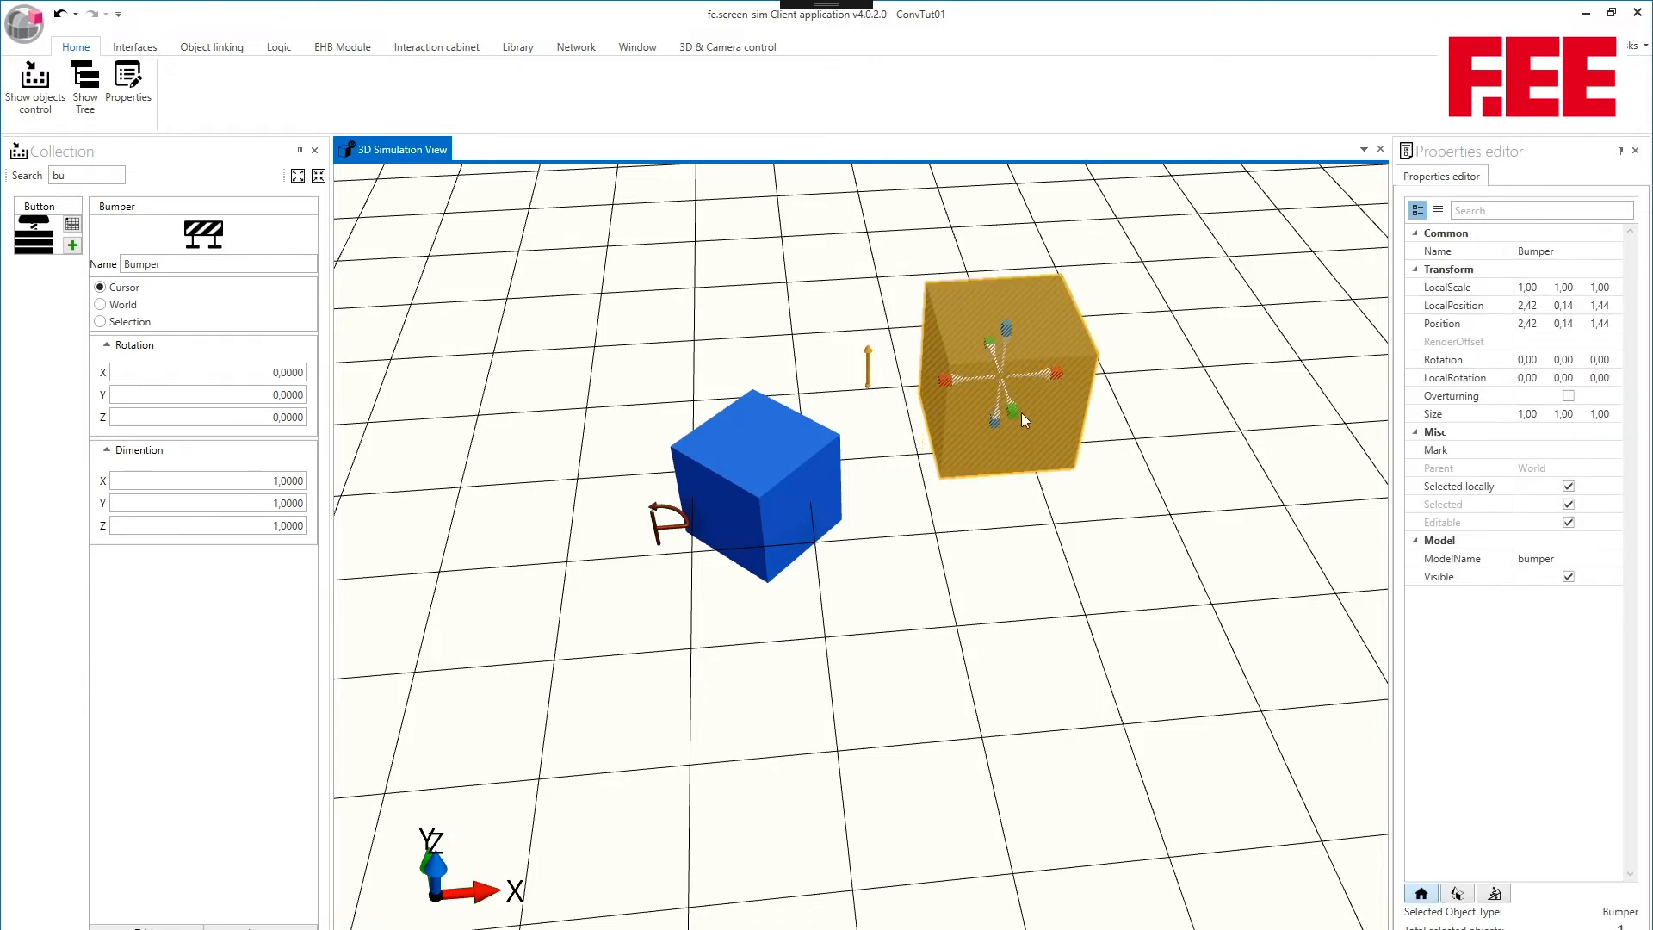
{"action": "left_click_drag", "start_coordinate": [840, 369], "coordinate": [849, 271]}
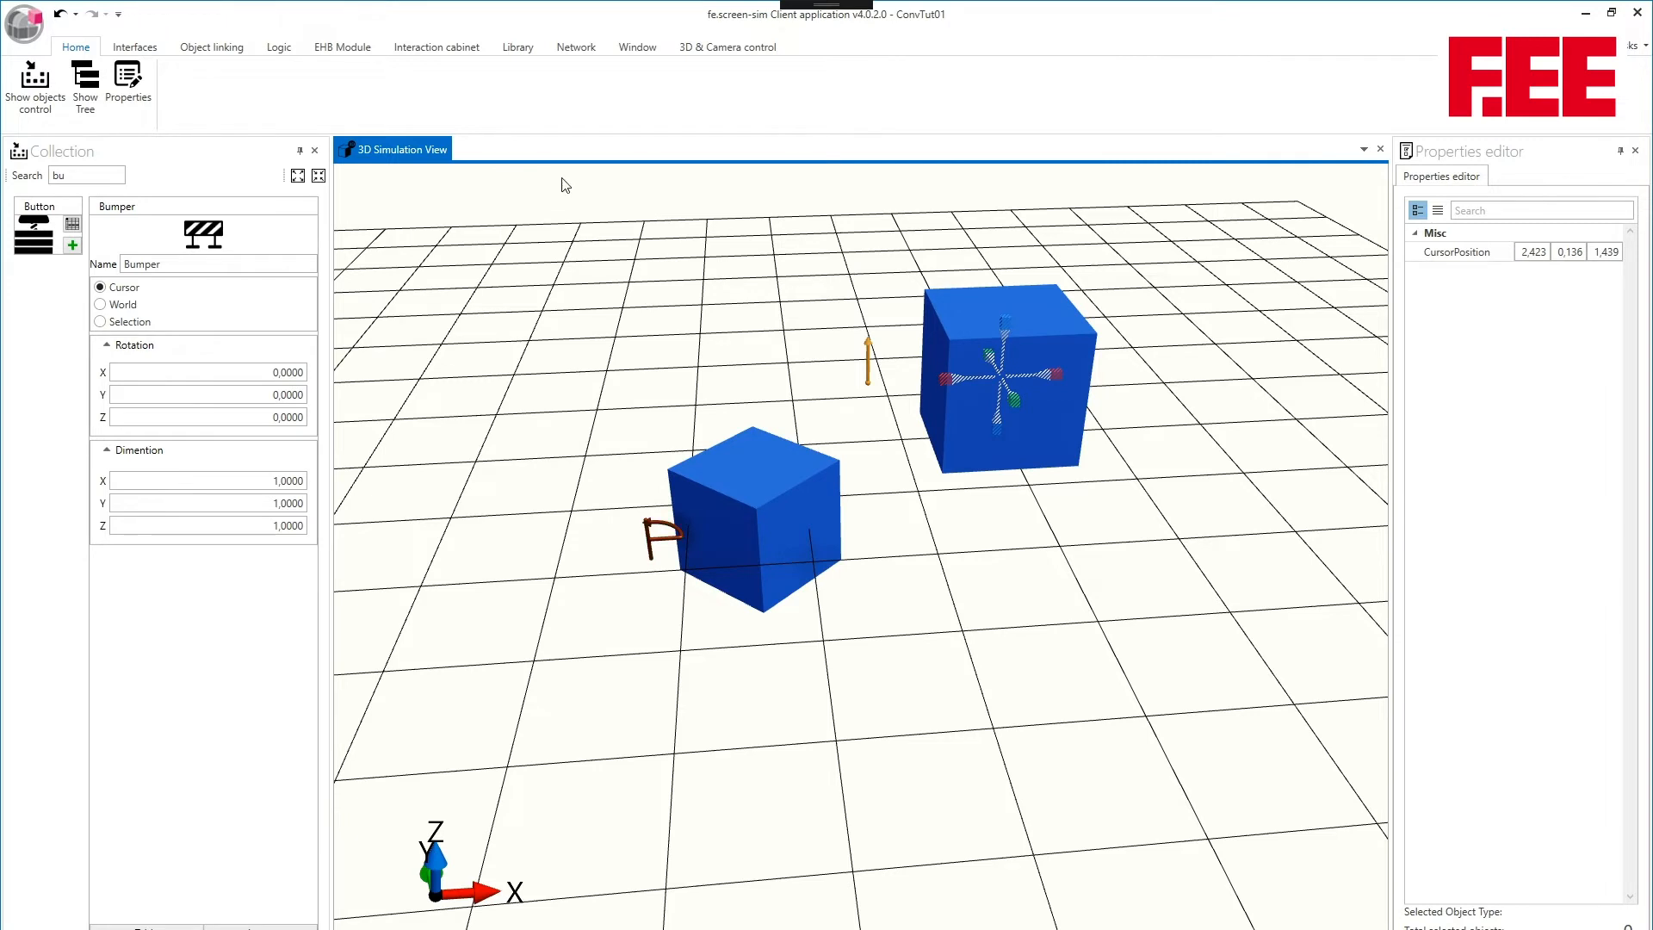
- Show the project tree and rename the original rotating motion joint to J1
{"action": "left_click", "coordinate": [86, 87]}
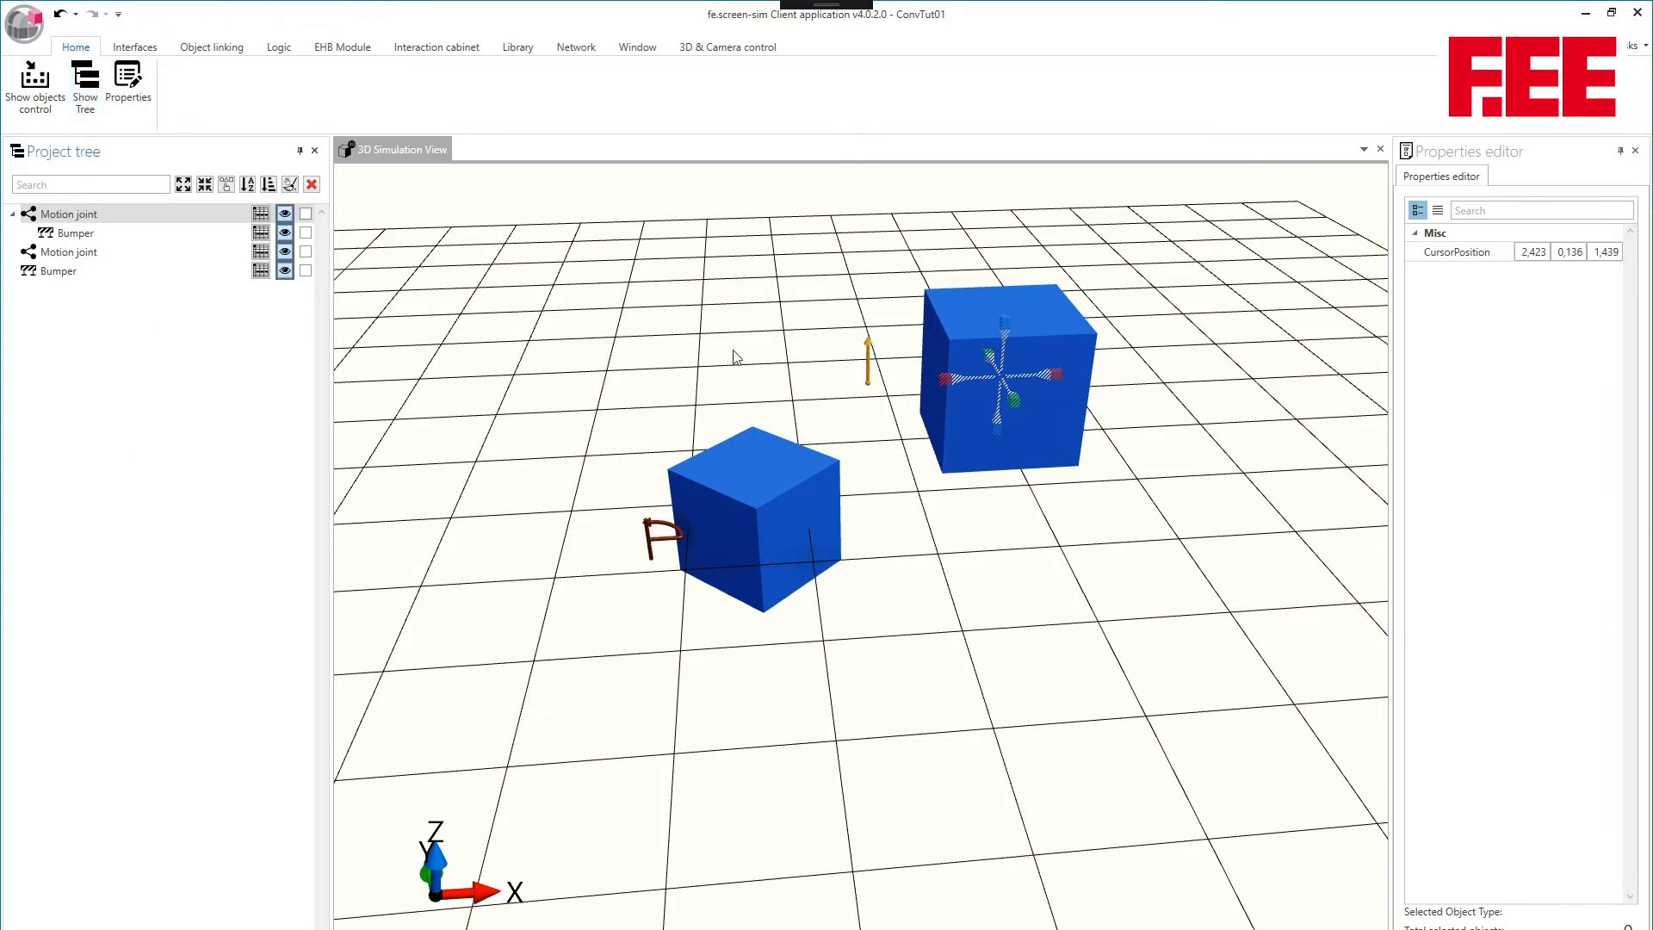
{"action": "left_click", "coordinate": [663, 536]}
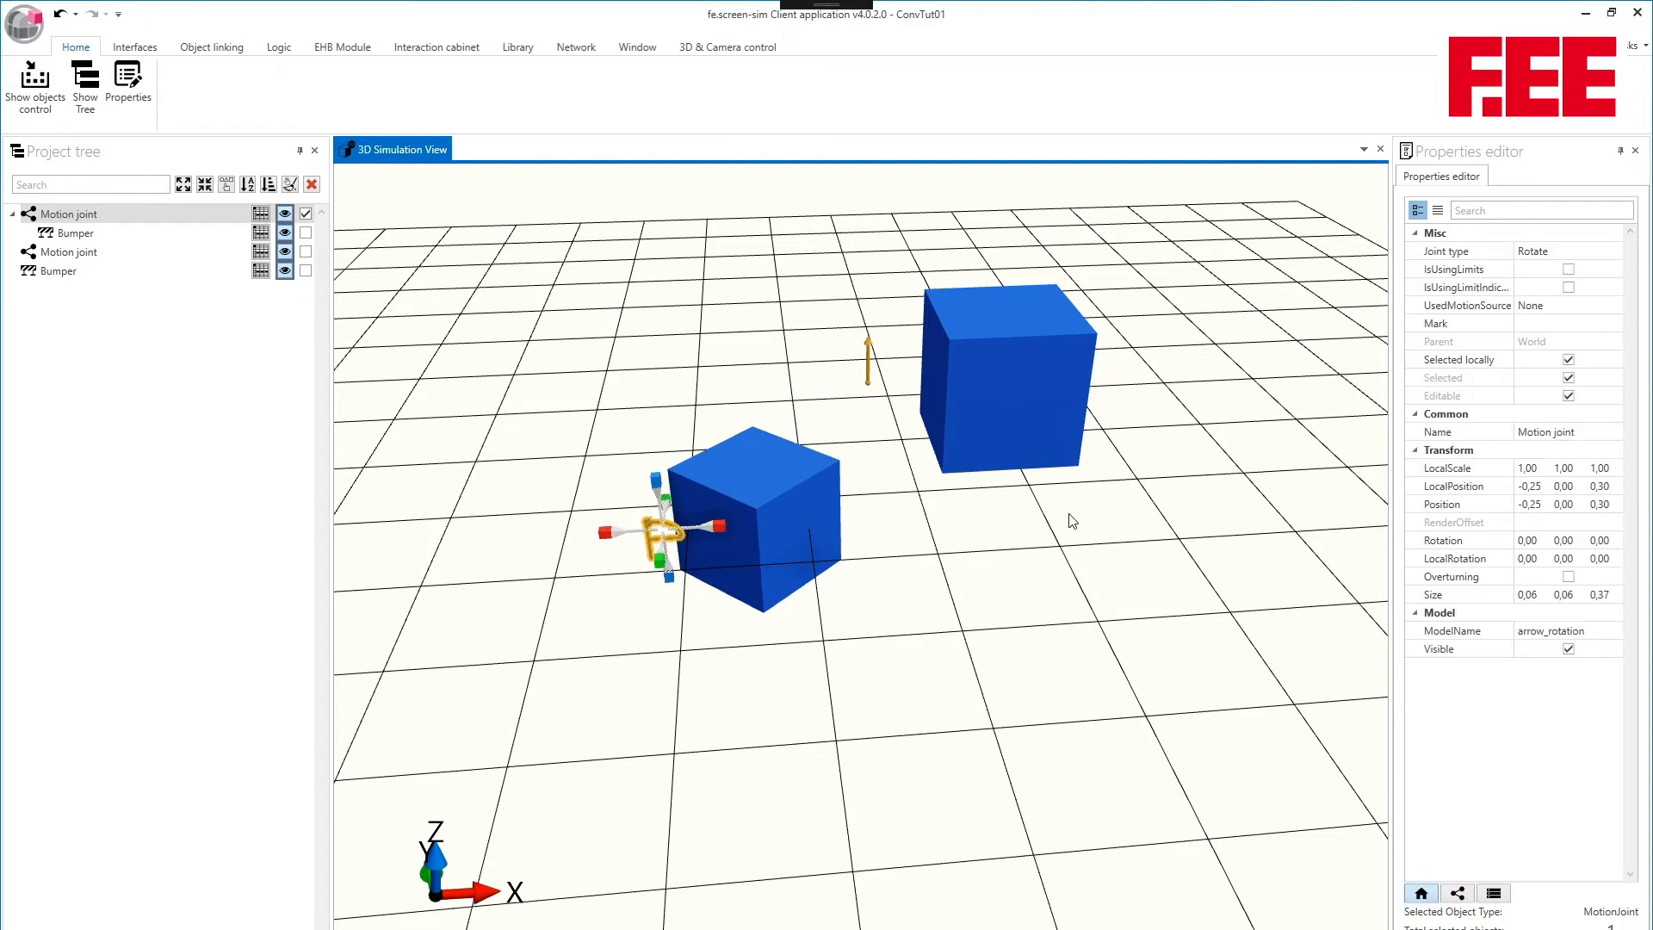
{"action": "left_click", "coordinate": [1609, 431]}
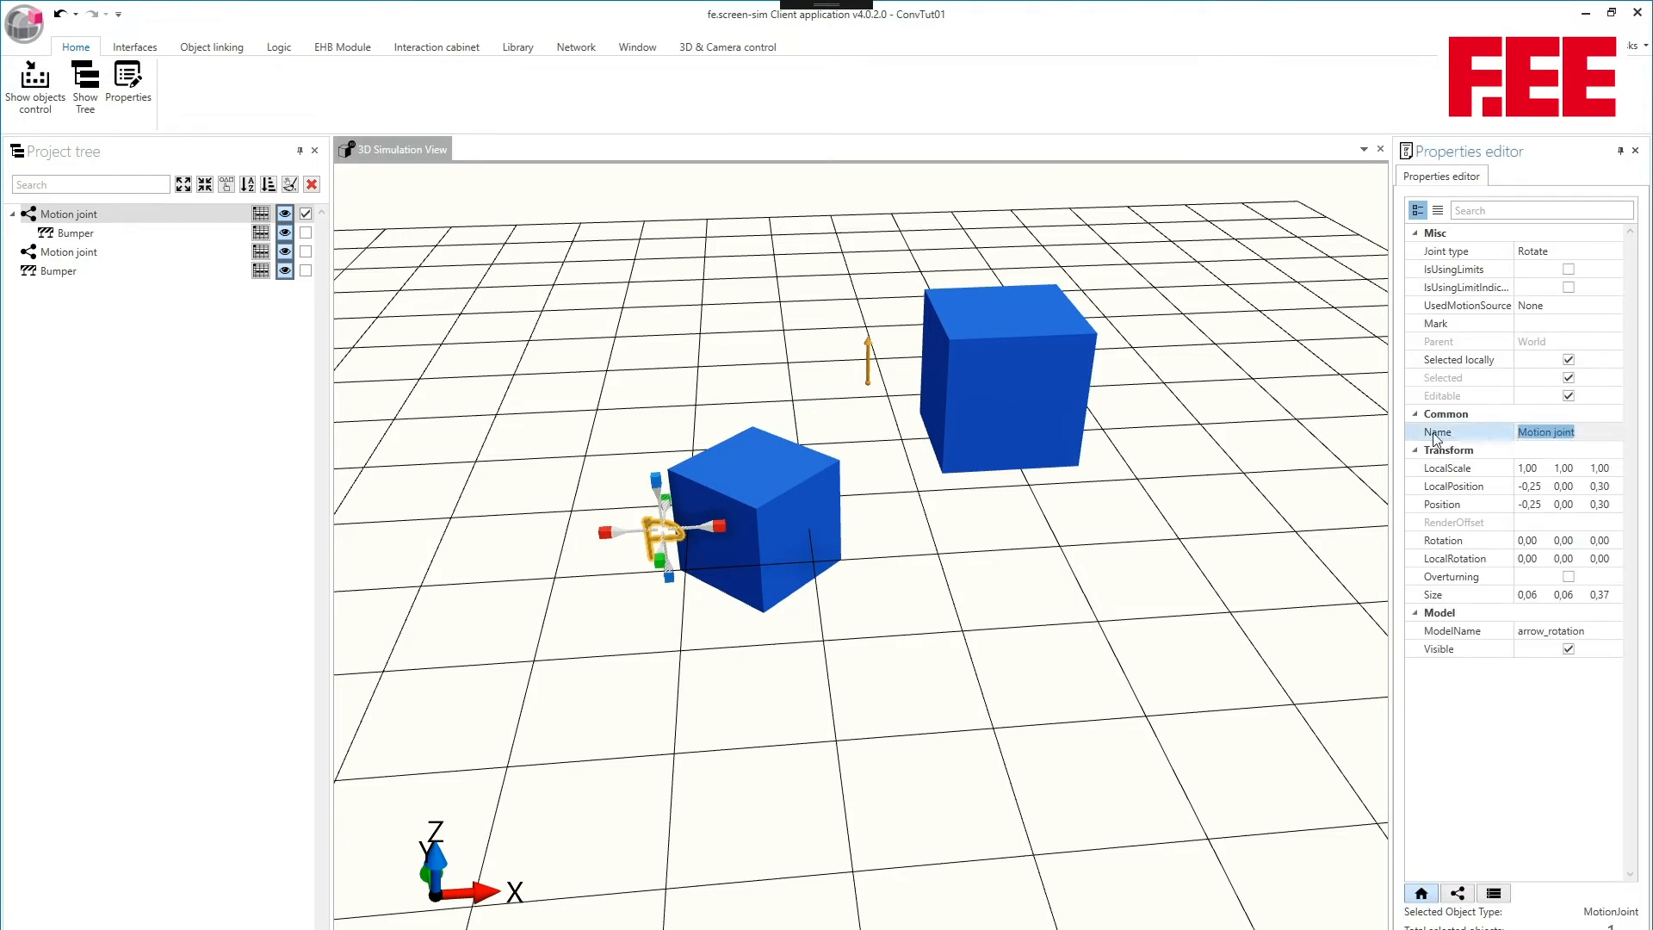
{"action": "type", "text": "J1"}
{"action": "key", "text": "Return"}
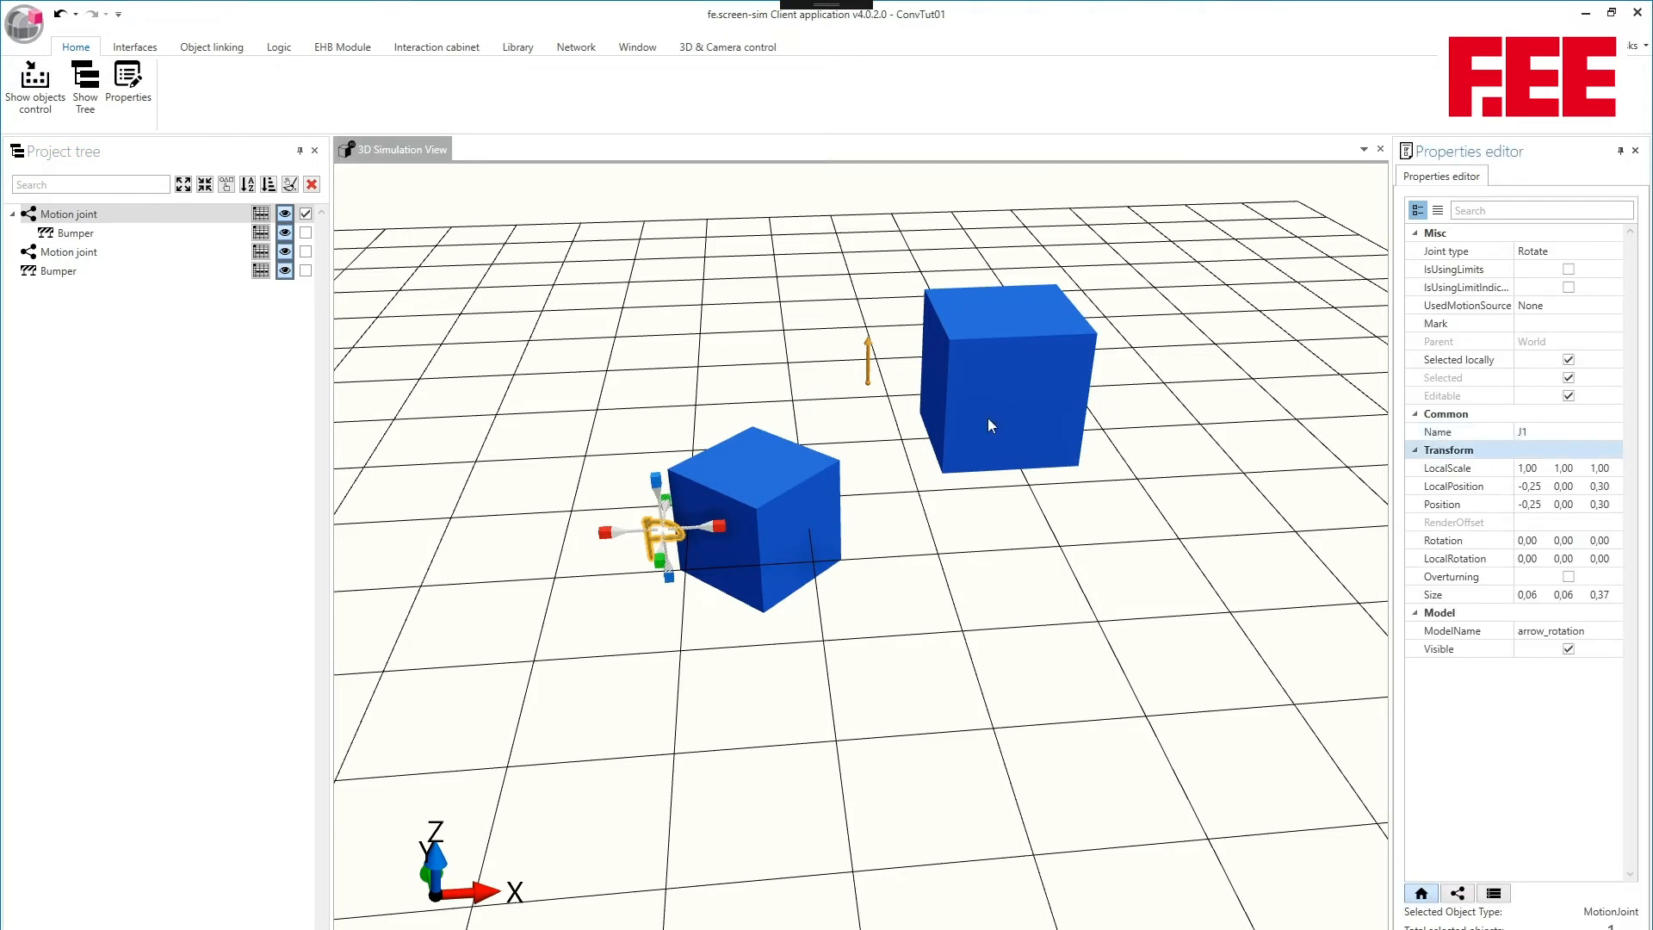
- Rename the second motion joint to J2 and the bumper parented to J1 to B1
{"action": "left_click", "coordinate": [869, 372]}
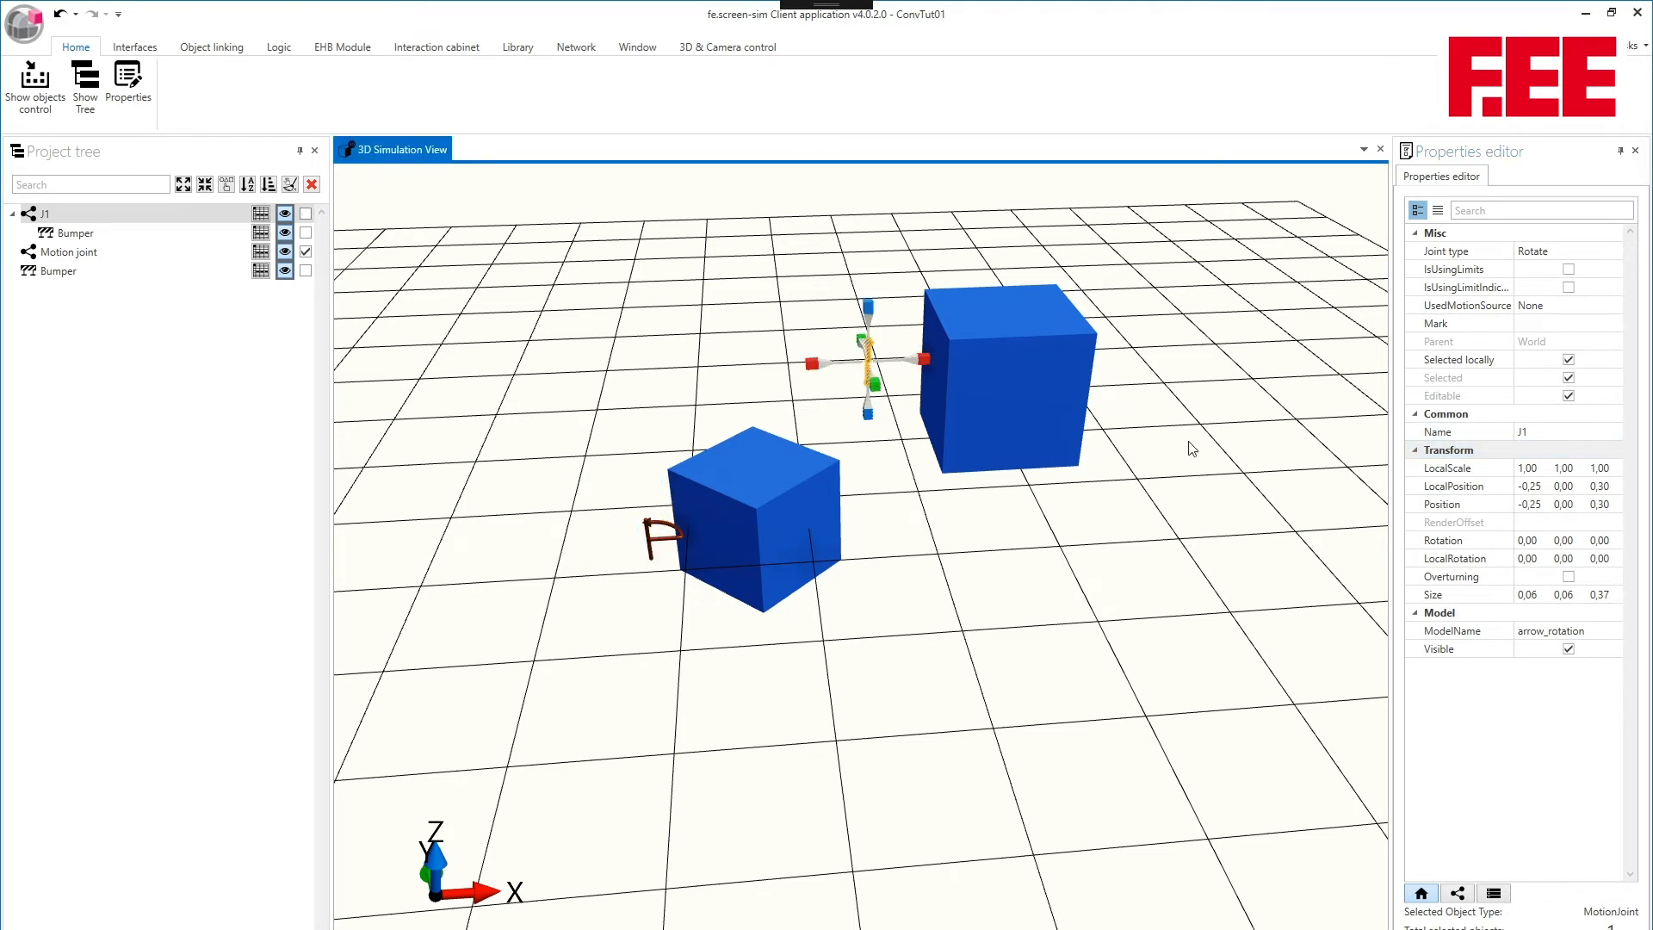
{"action": "left_click", "coordinate": [1591, 433]}
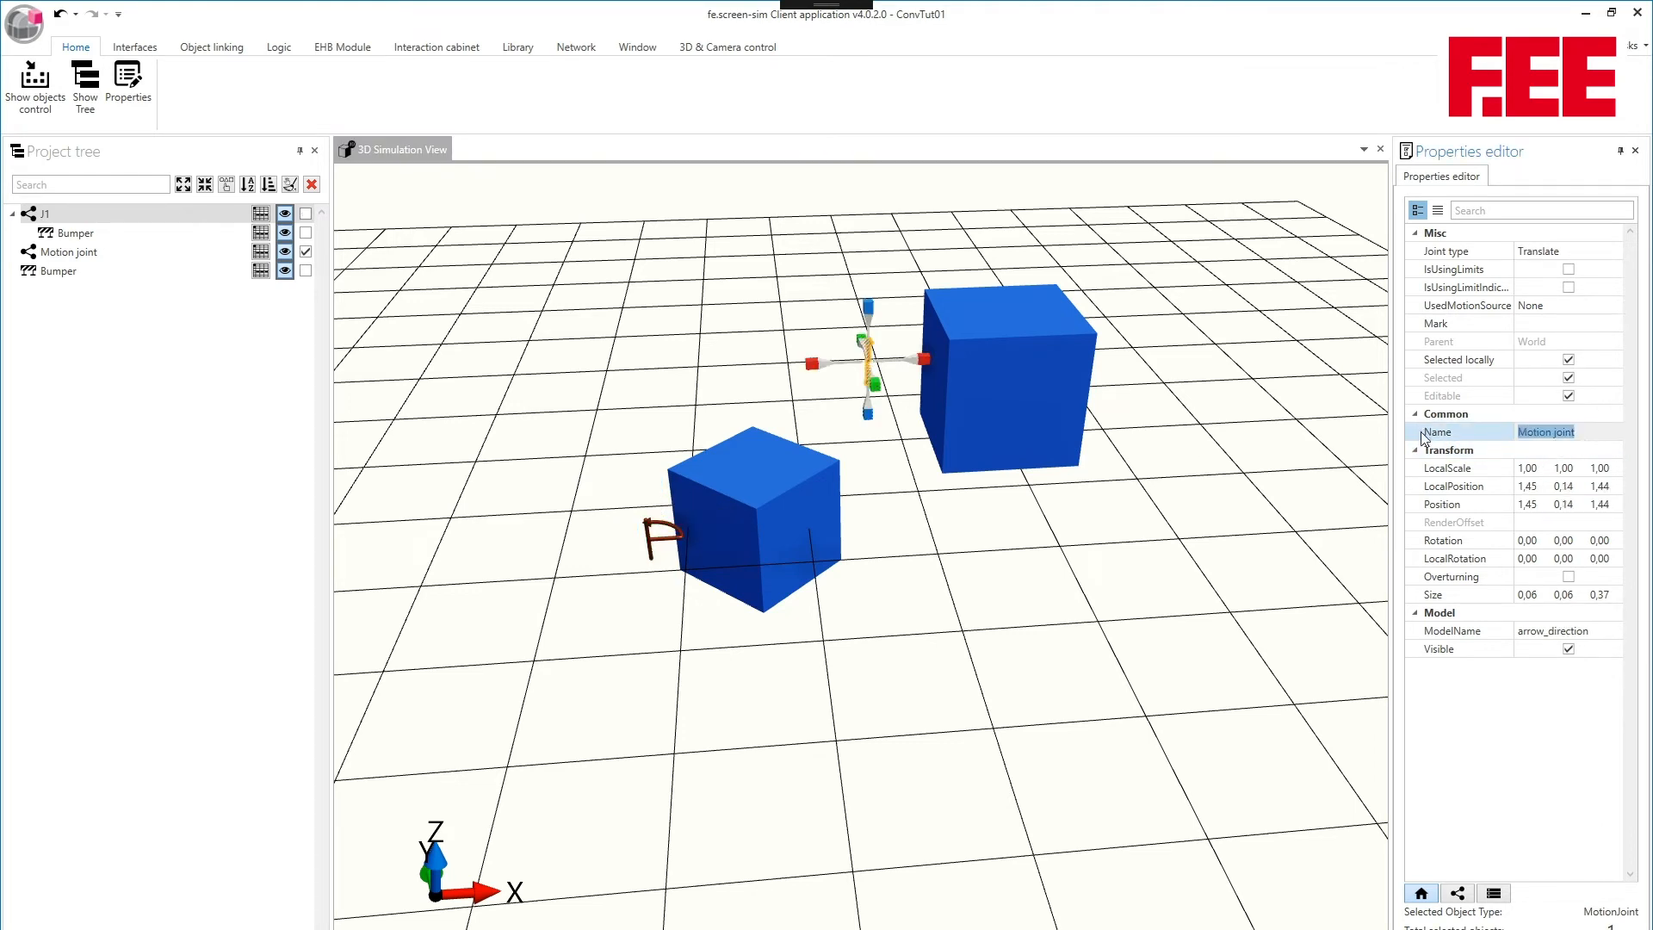
{"action": "type", "text": "J2"}
{"action": "left_click", "coordinate": [804, 509]}
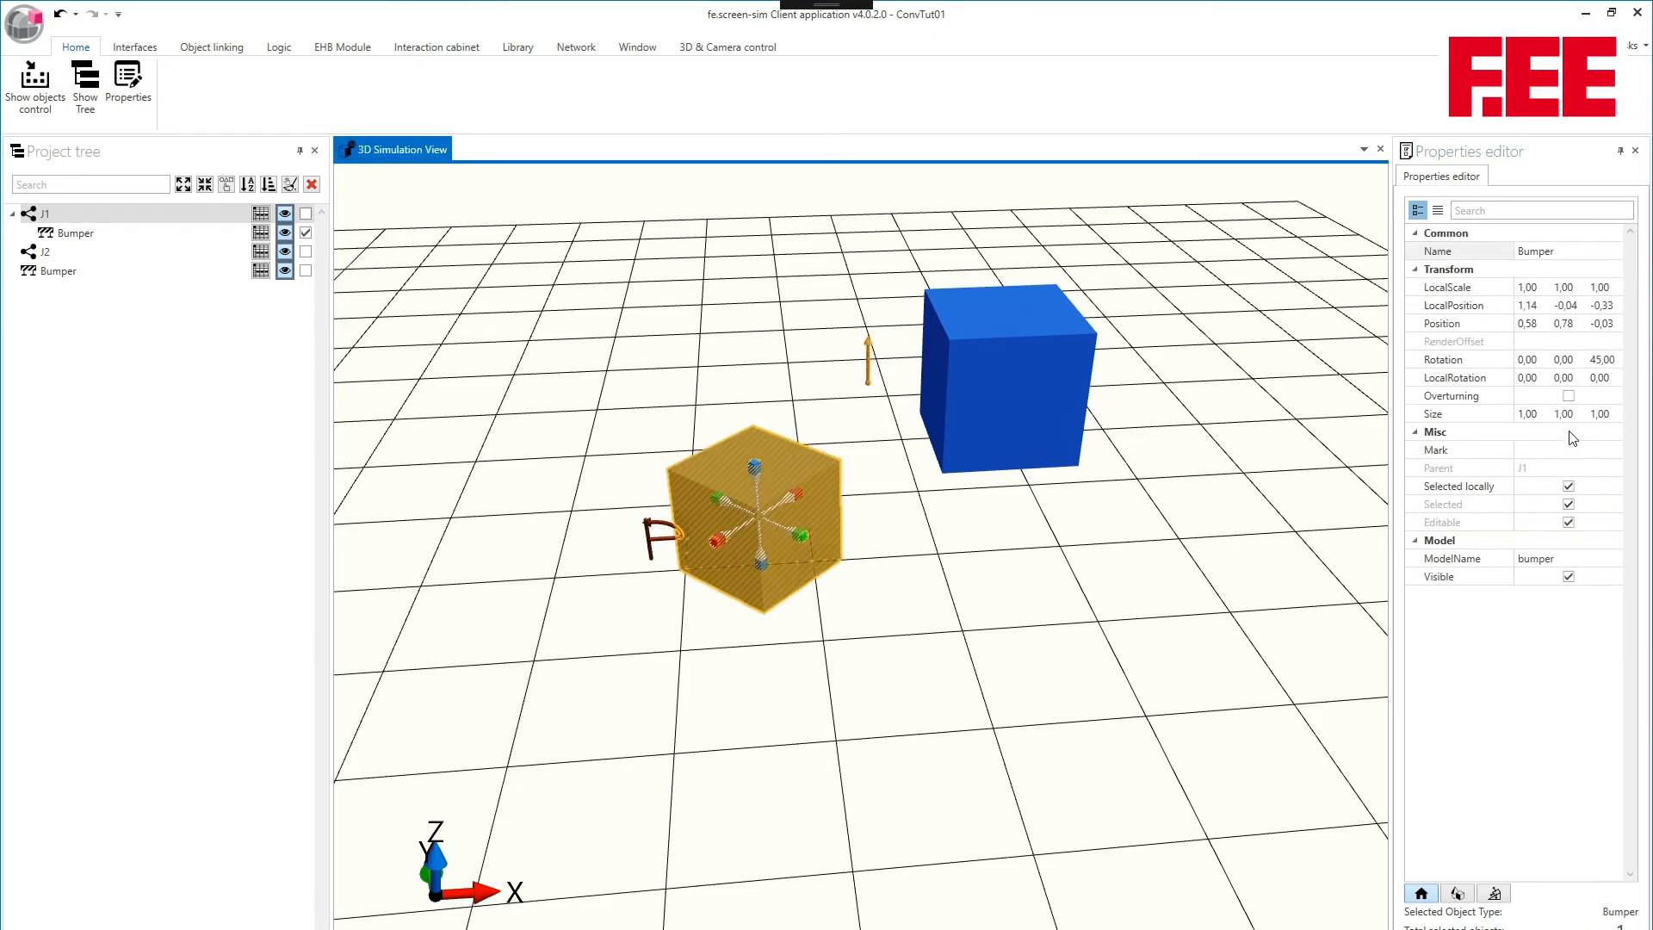
{"action": "left_click", "coordinate": [1436, 259]}
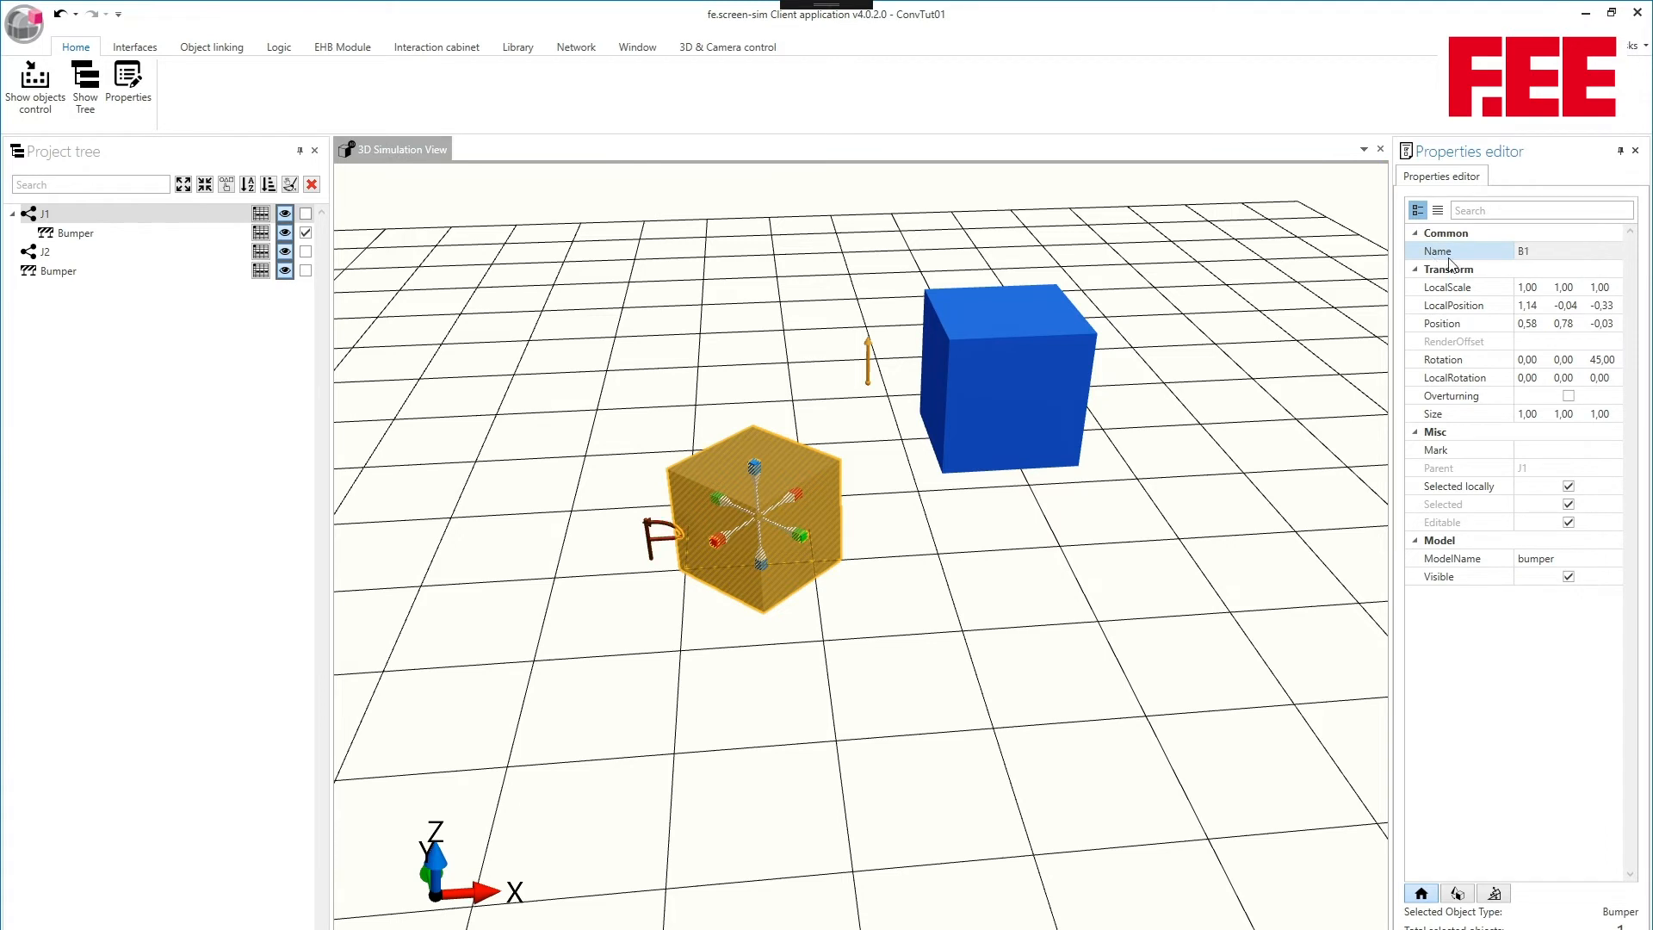
- Rename the unparented second bumper to B2
{"action": "left_click", "coordinate": [1011, 379]}
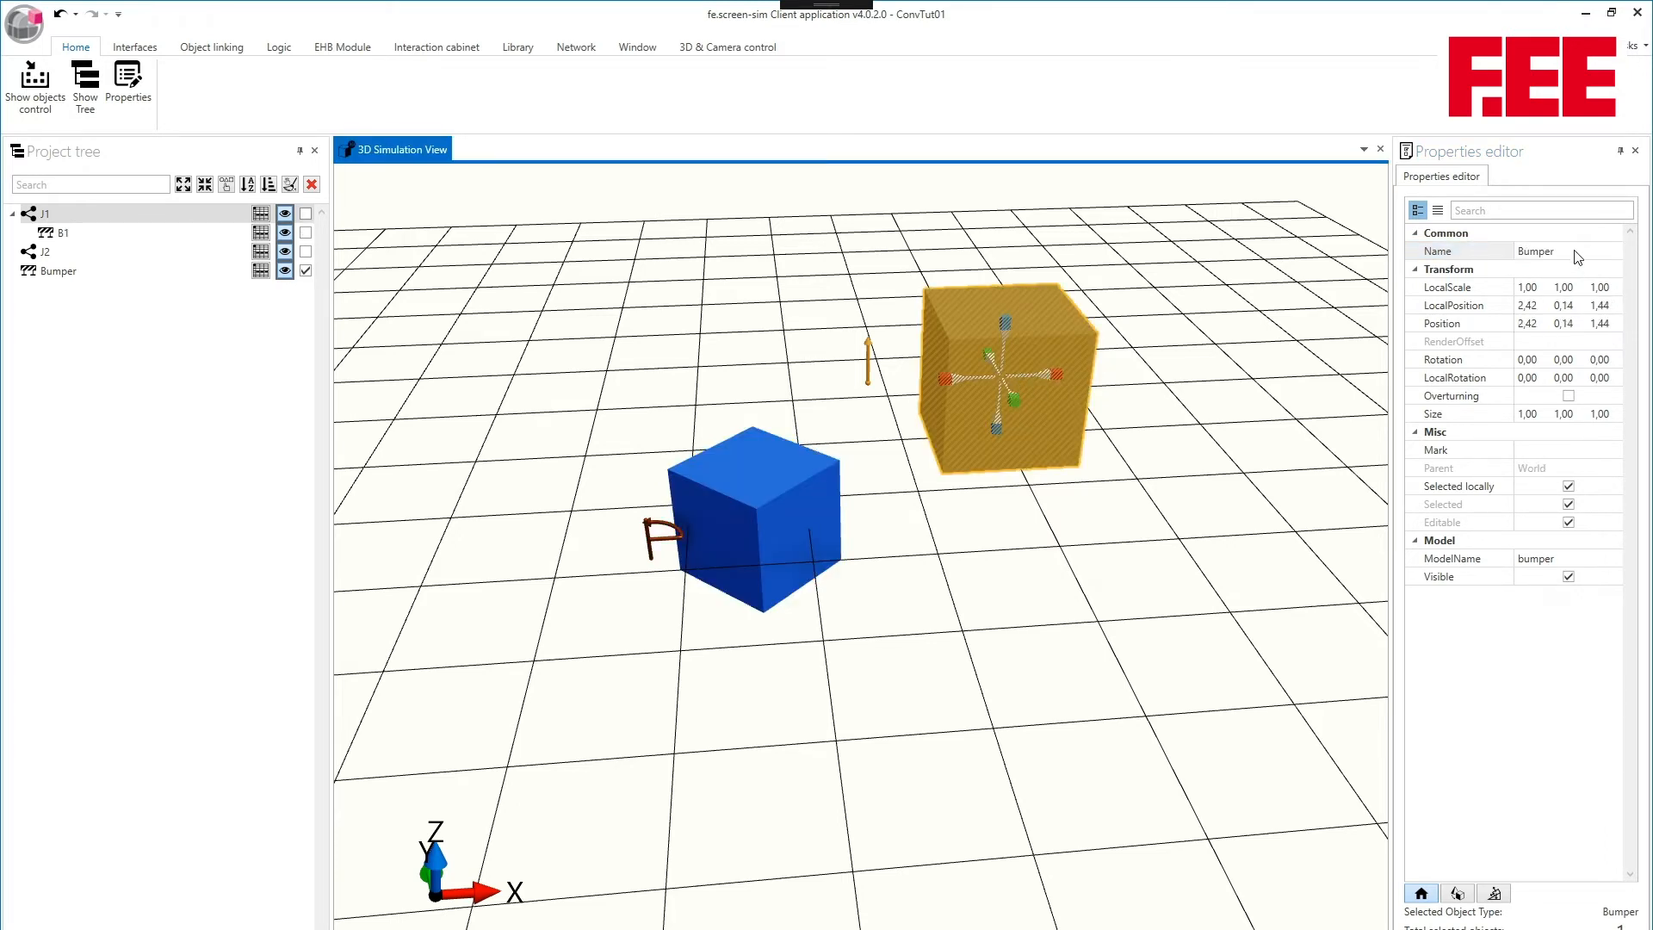
{"action": "left_click", "coordinate": [1586, 253]}
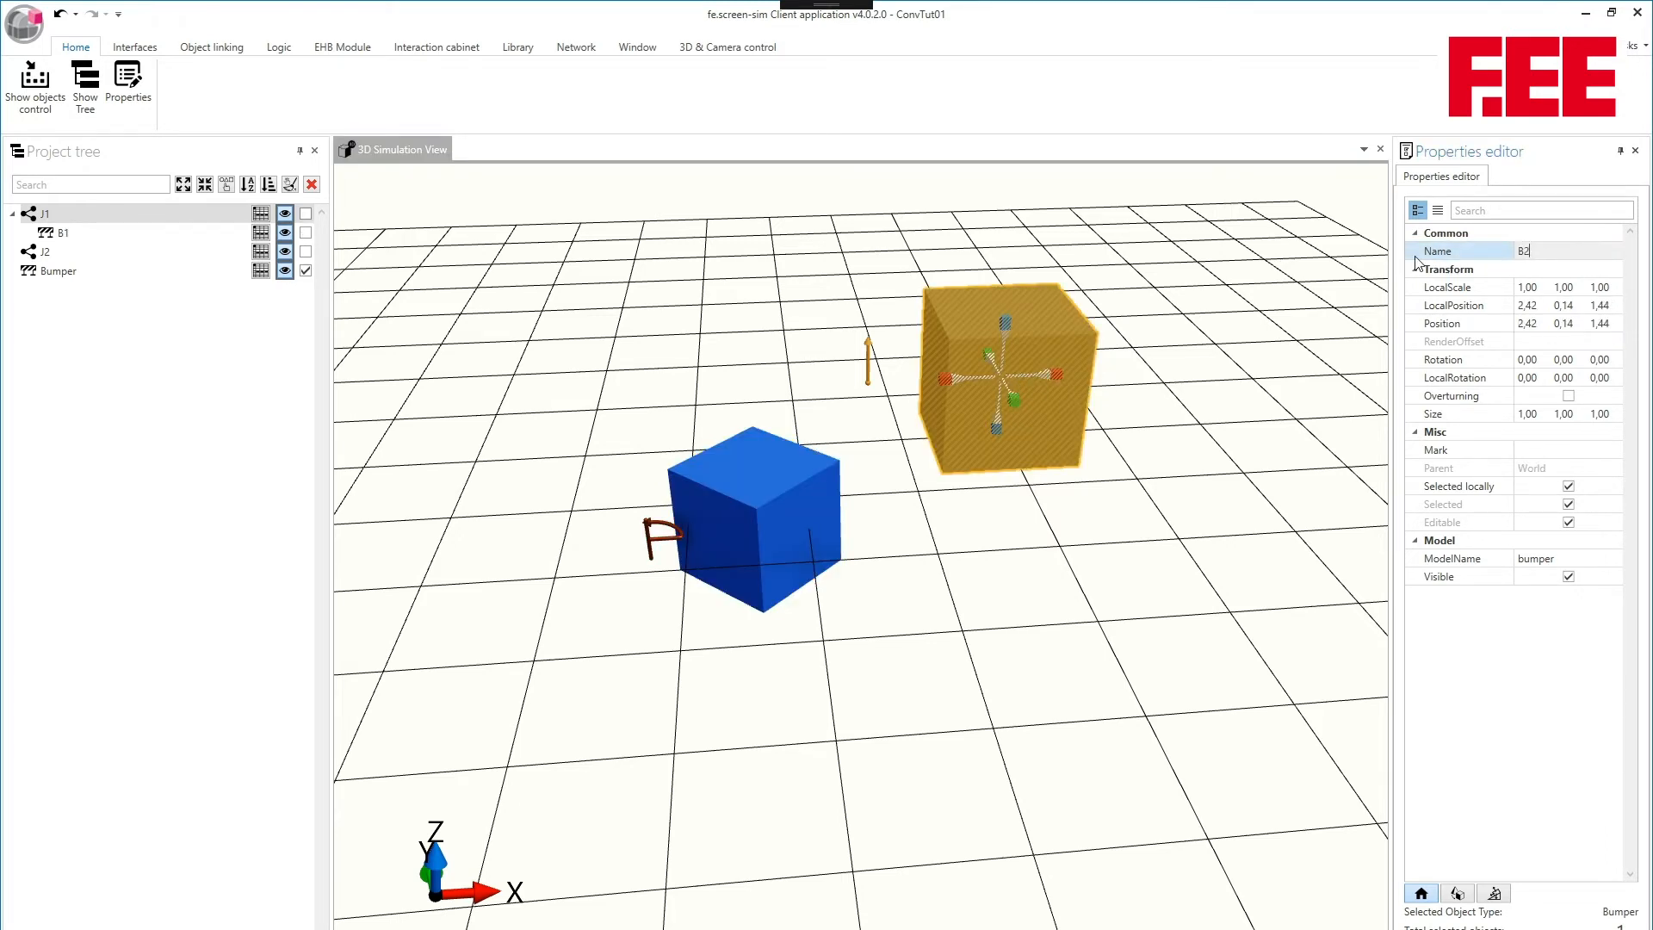
{"action": "left_click", "coordinate": [878, 297]}
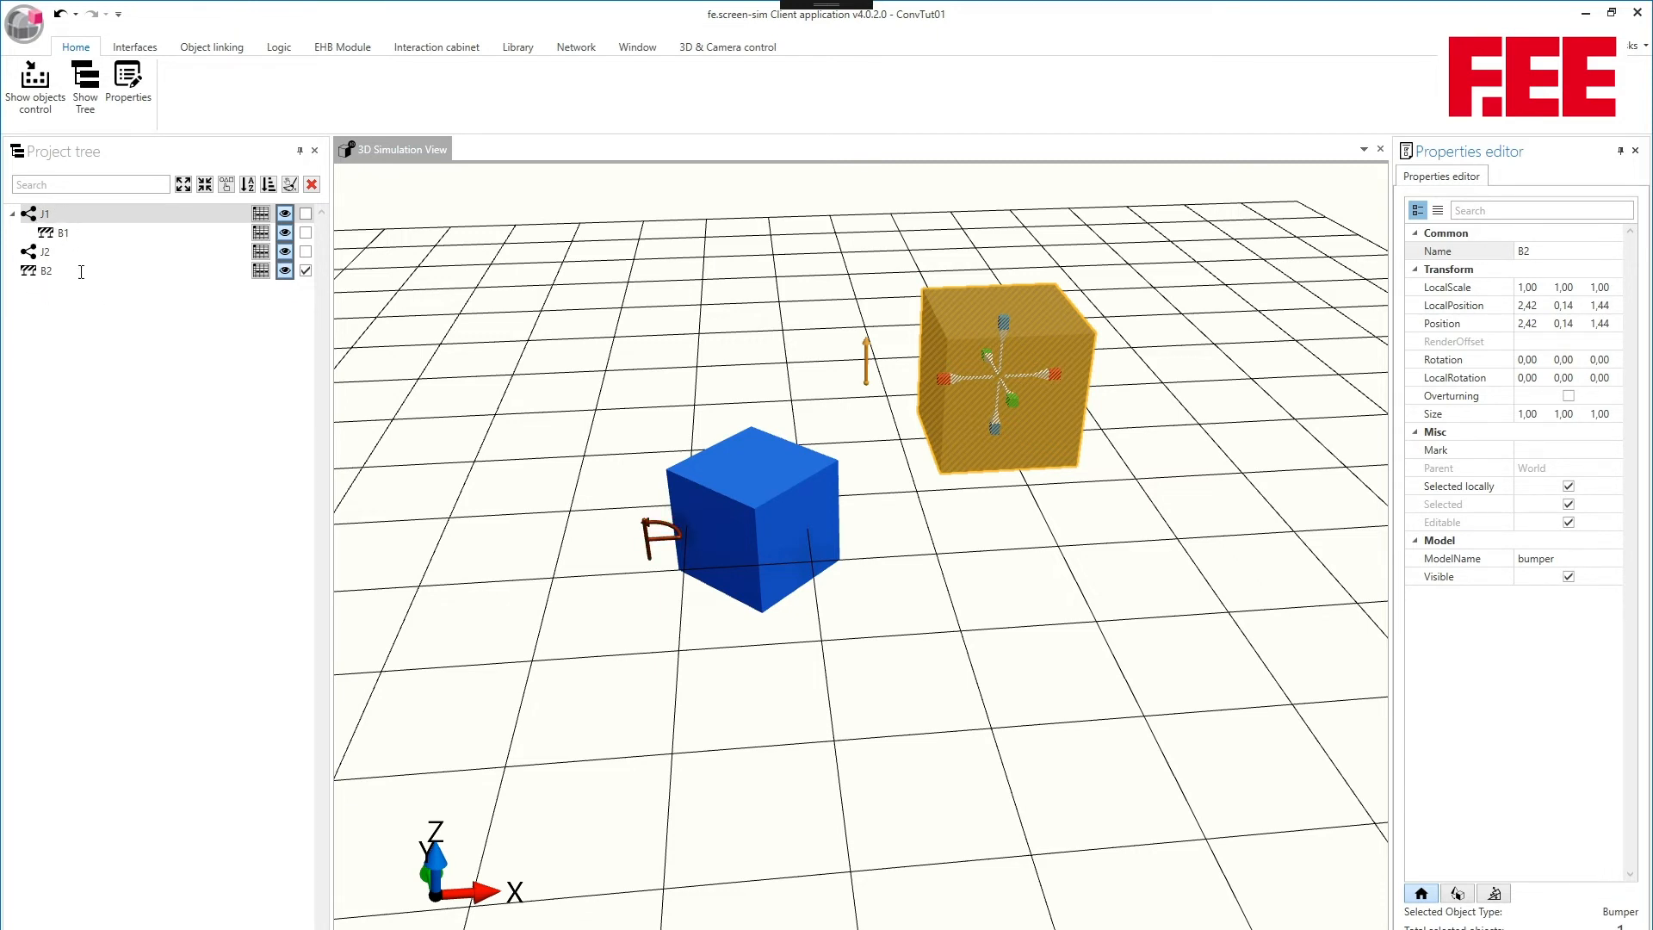
- Nest joint J2 under bumper B1 and bumper B2 under J2 in the project tree, expanding the branches
{"action": "left_click", "coordinate": [31, 253]}
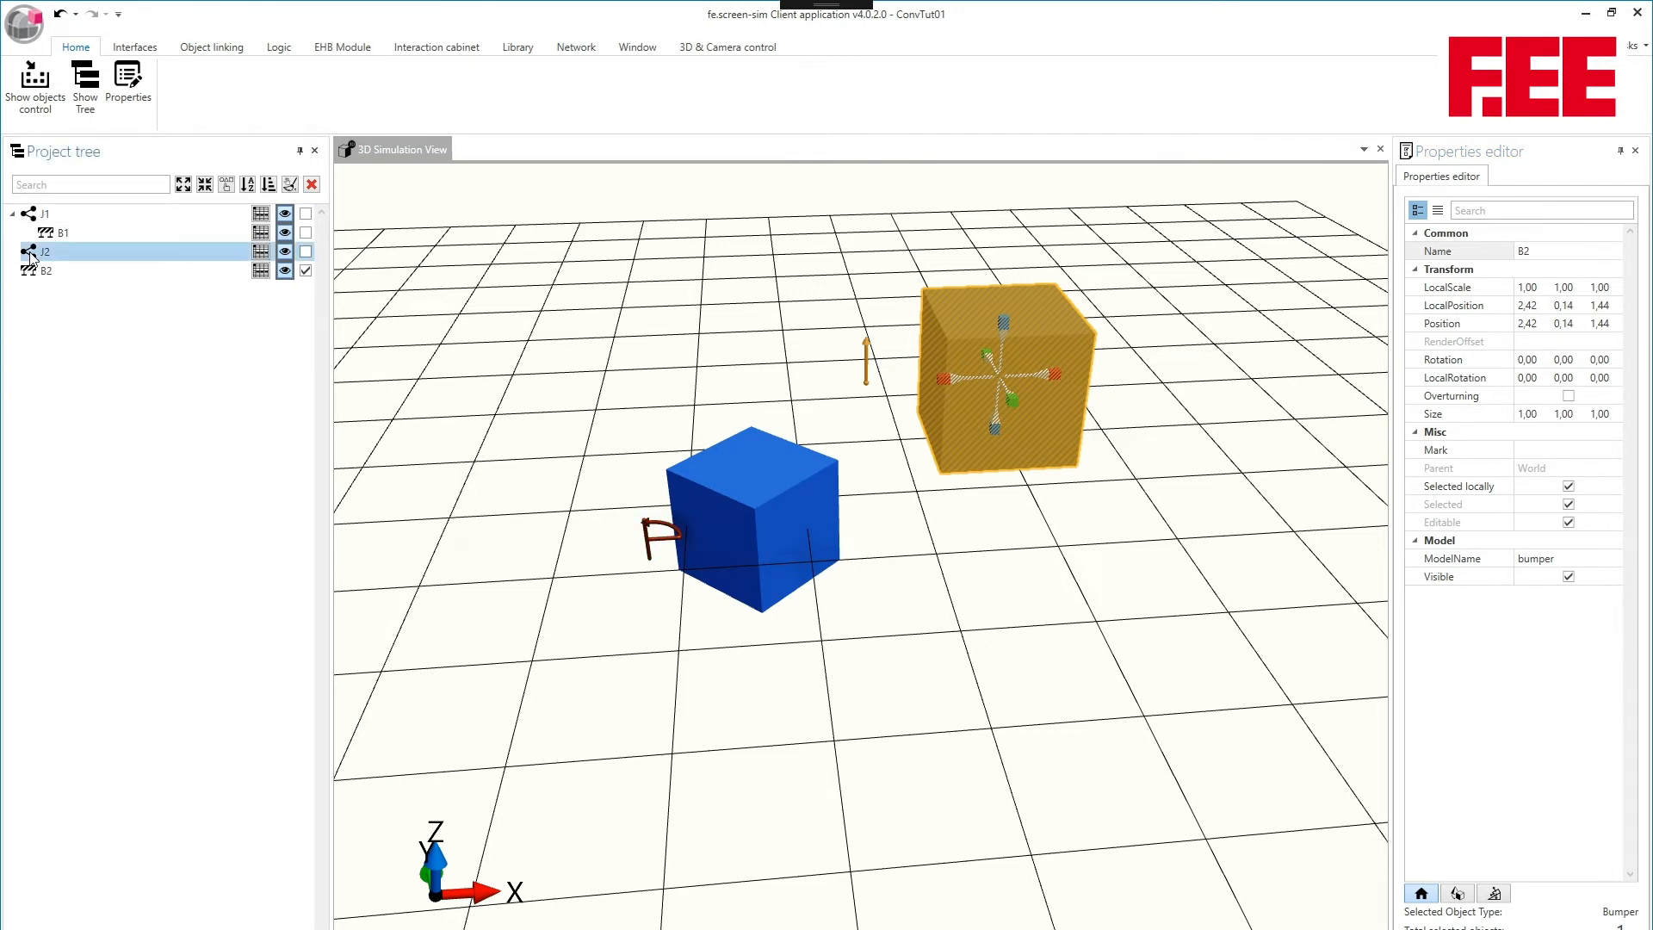
{"action": "left_click_drag", "start_coordinate": [31, 255], "coordinate": [67, 240]}
{"action": "left_click", "coordinate": [29, 234]}
{"action": "left_click", "coordinate": [34, 272]}
{"action": "left_click_drag", "start_coordinate": [41, 273], "coordinate": [91, 255]}
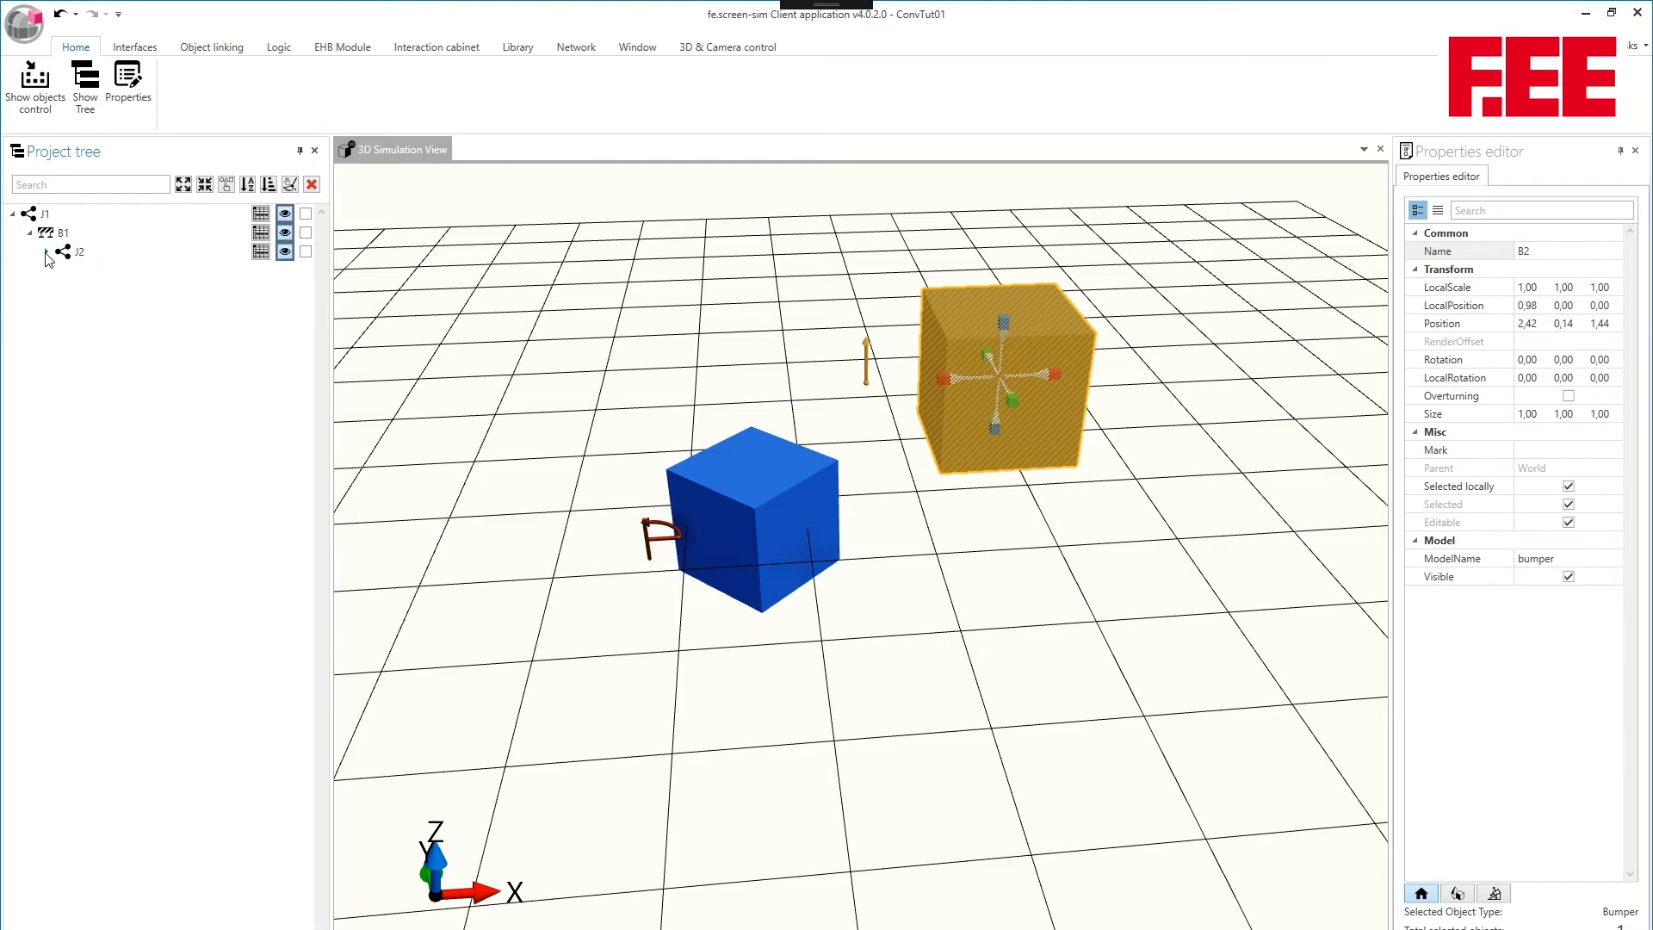
{"action": "left_click", "coordinate": [46, 252]}
- Switch the manual mode of joint J1 from position to Velocity control so that it keeps rotating
{"action": "middle_click_drag", "start_coordinate": [671, 282], "coordinate": [677, 350]}
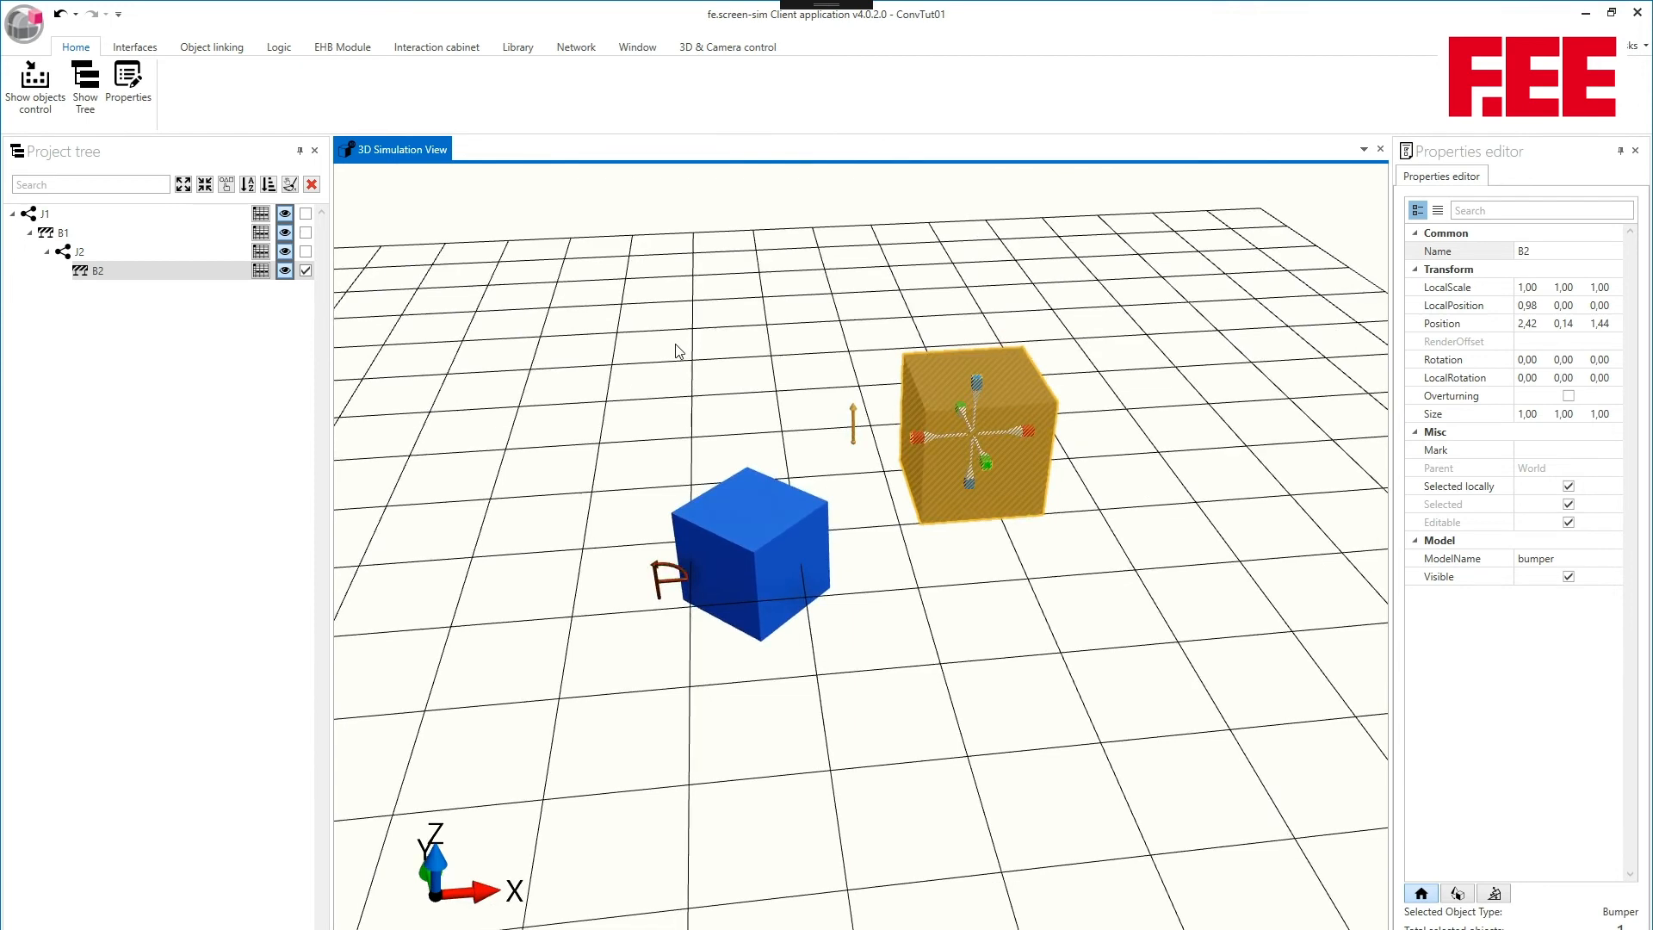
{"action": "middle_click_drag", "start_coordinate": [678, 351], "coordinate": [713, 318]}
{"action": "left_click", "coordinate": [697, 542]}
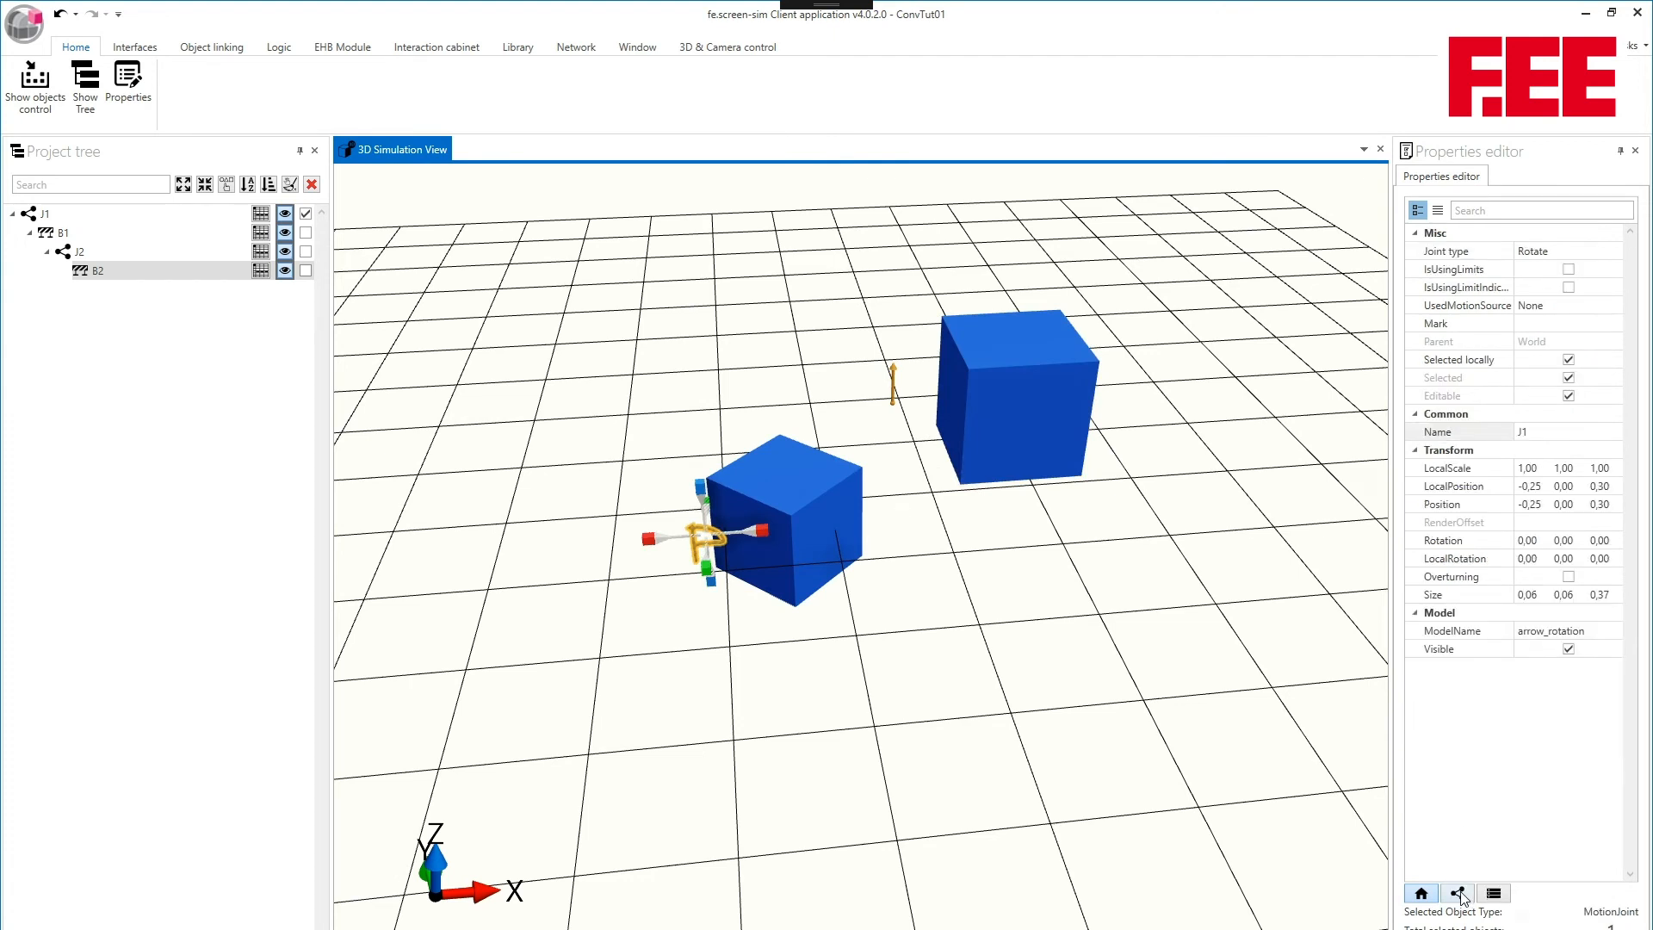
{"action": "left_click", "coordinate": [1458, 894]}
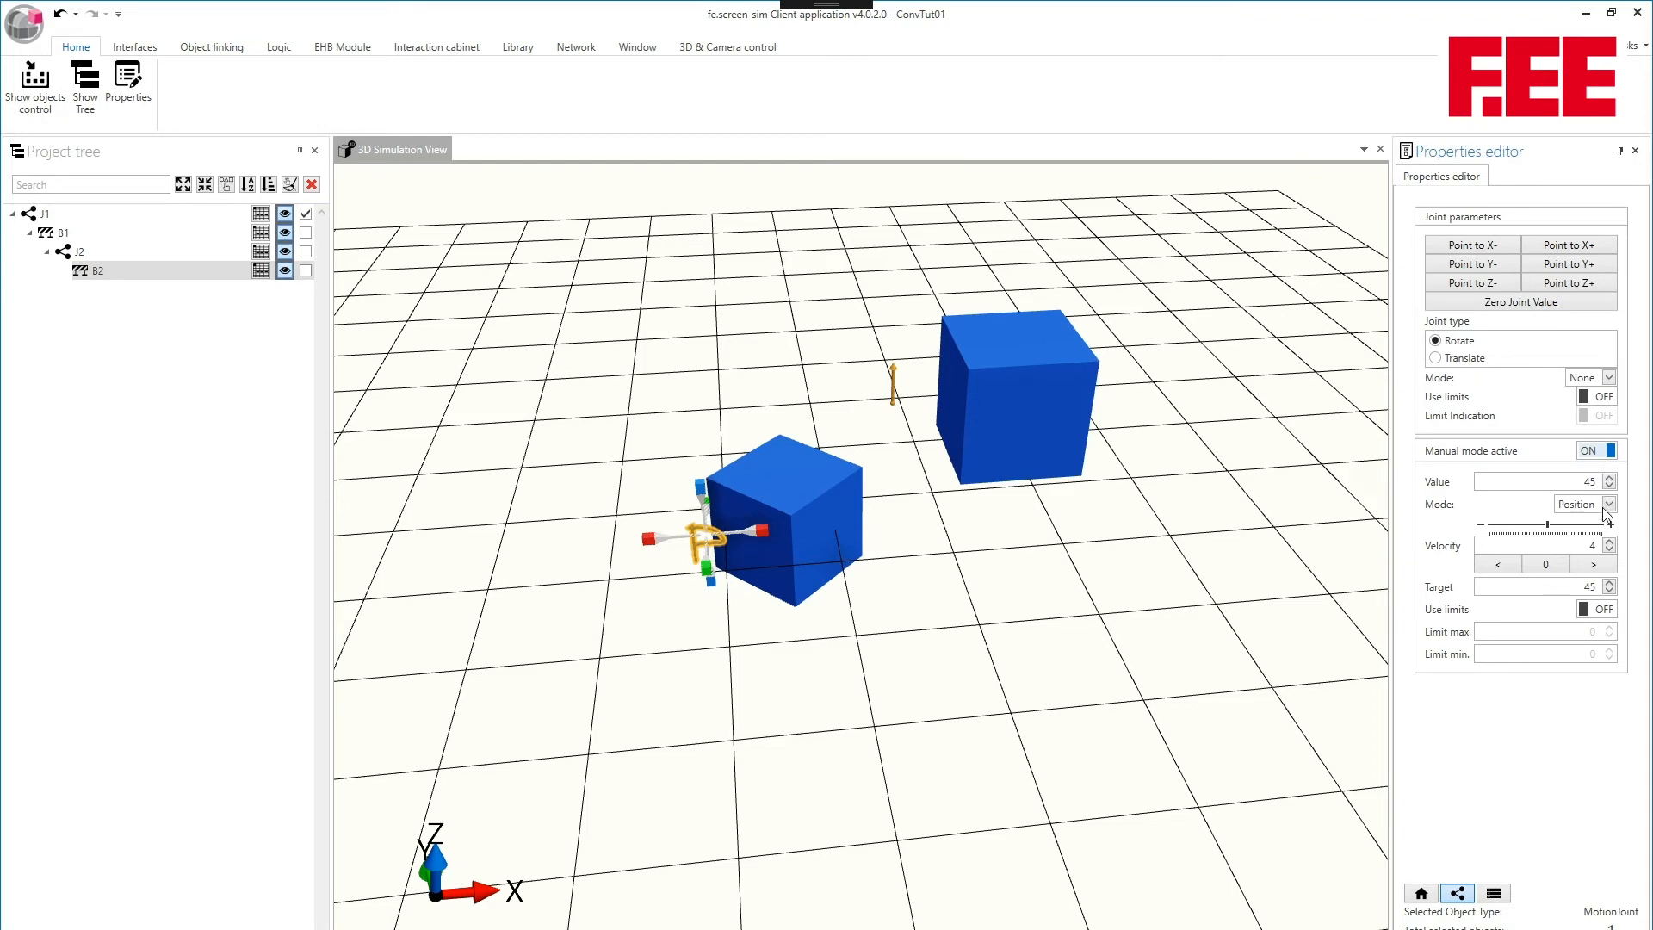
{"action": "left_click", "coordinate": [1584, 504]}
{"action": "left_click", "coordinate": [1578, 544]}
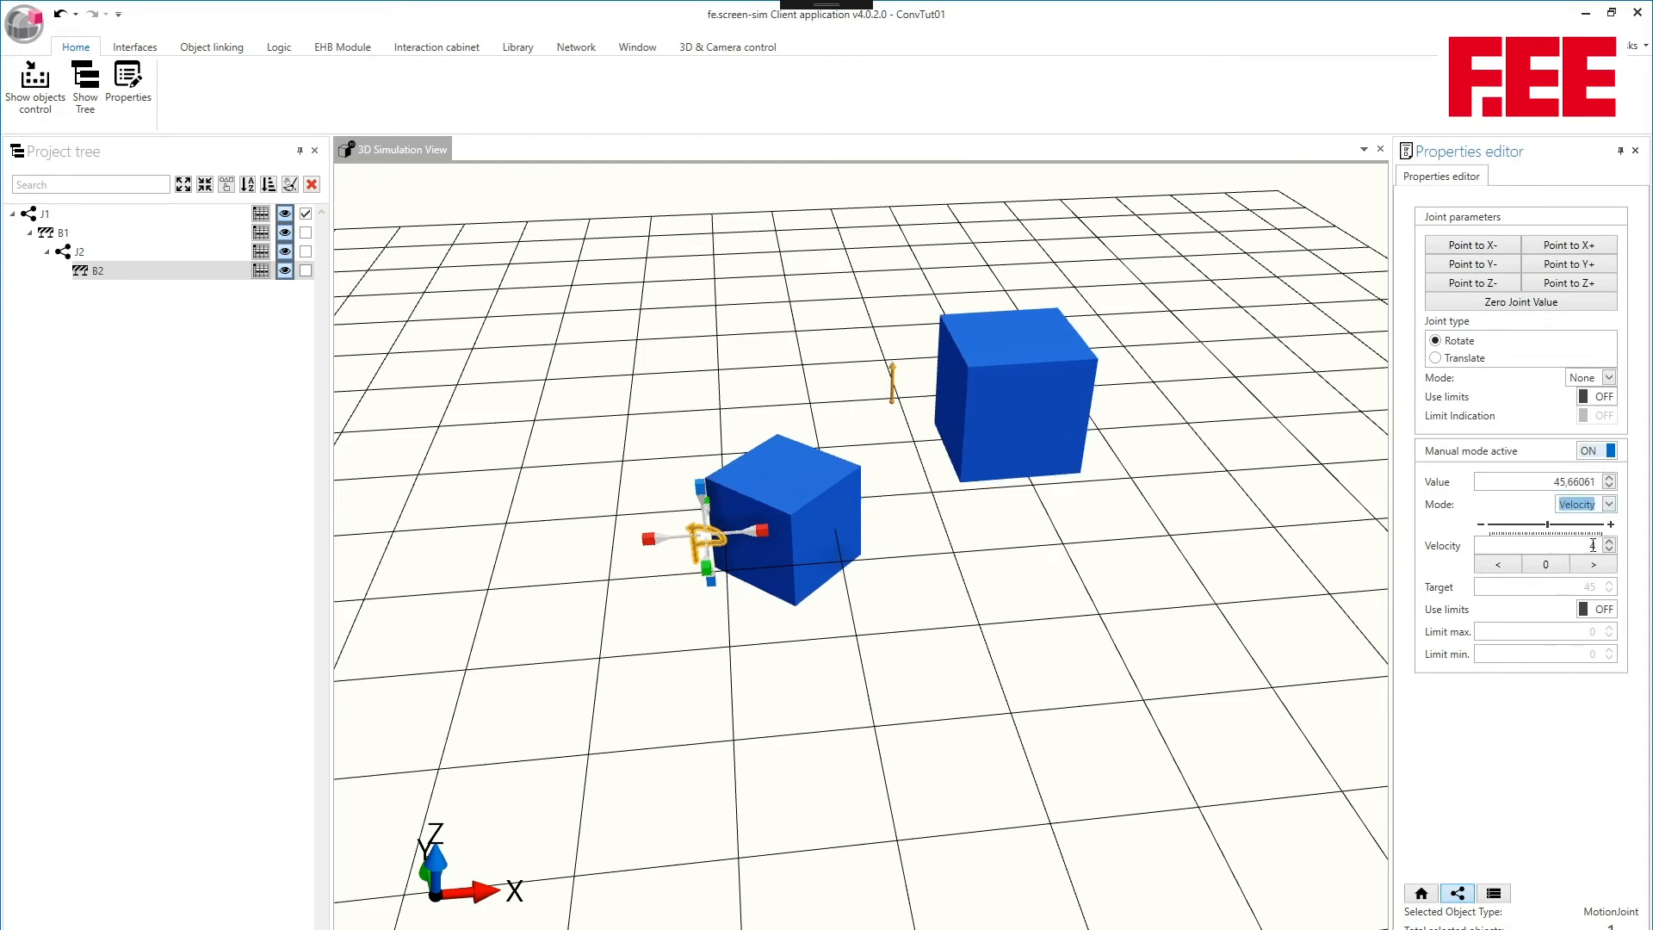
- Point joint J2 to X+ and change its joint type to Rotate
{"action": "middle_click_drag", "start_coordinate": [1011, 538], "coordinate": [899, 423]}
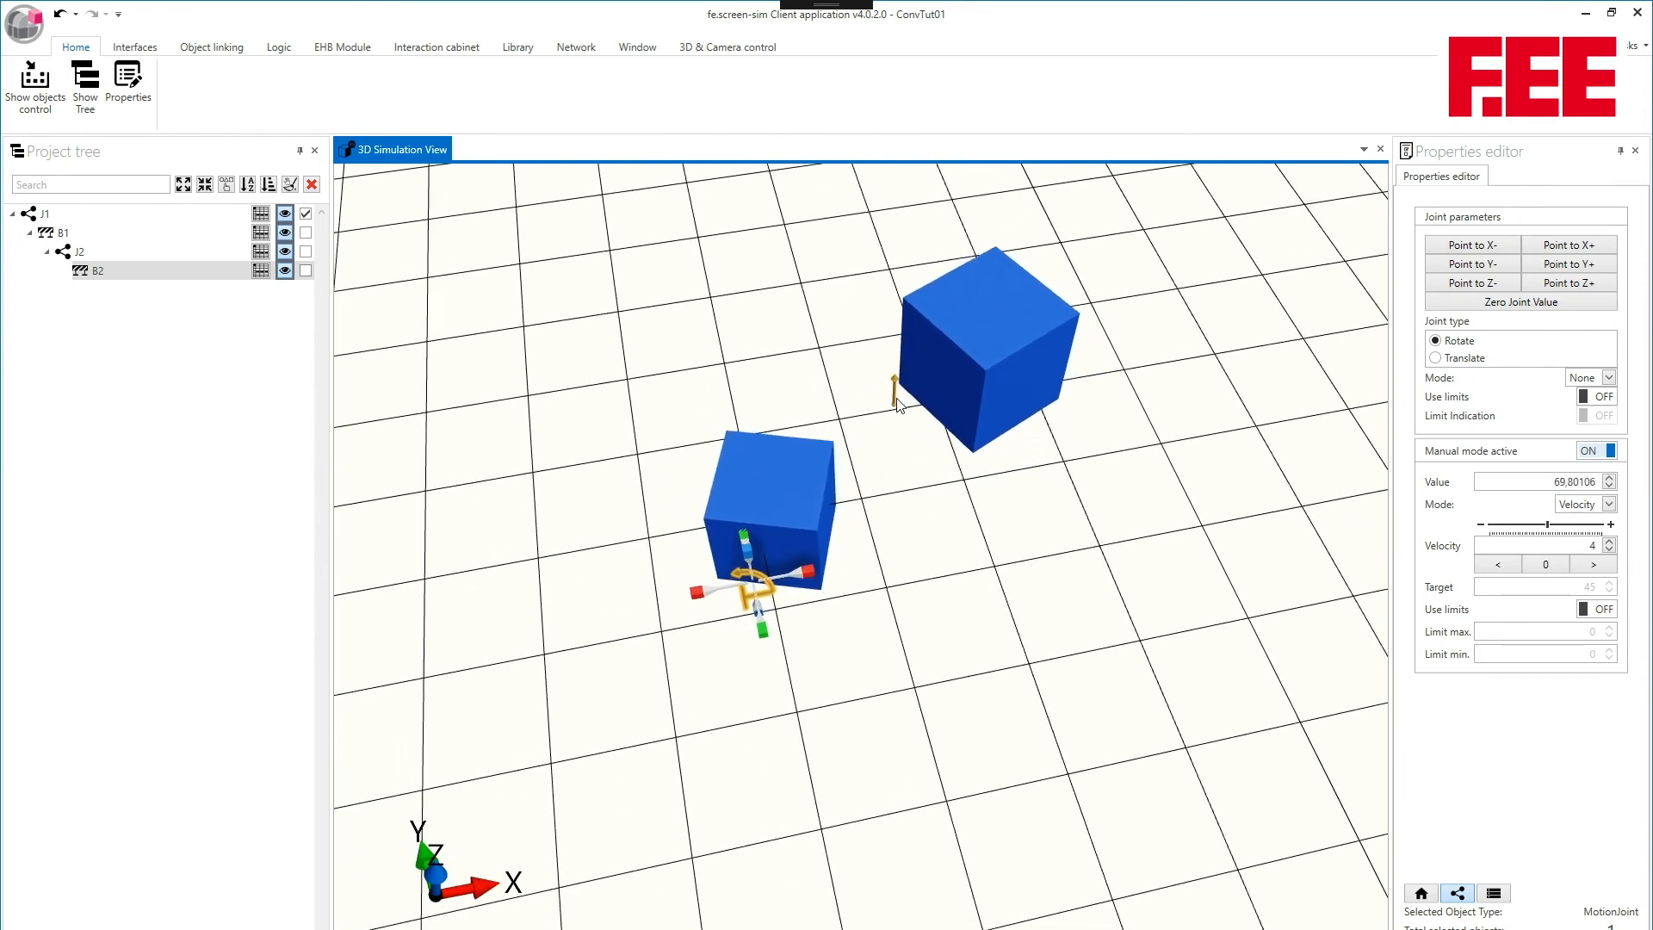
{"action": "left_click", "coordinate": [891, 401]}
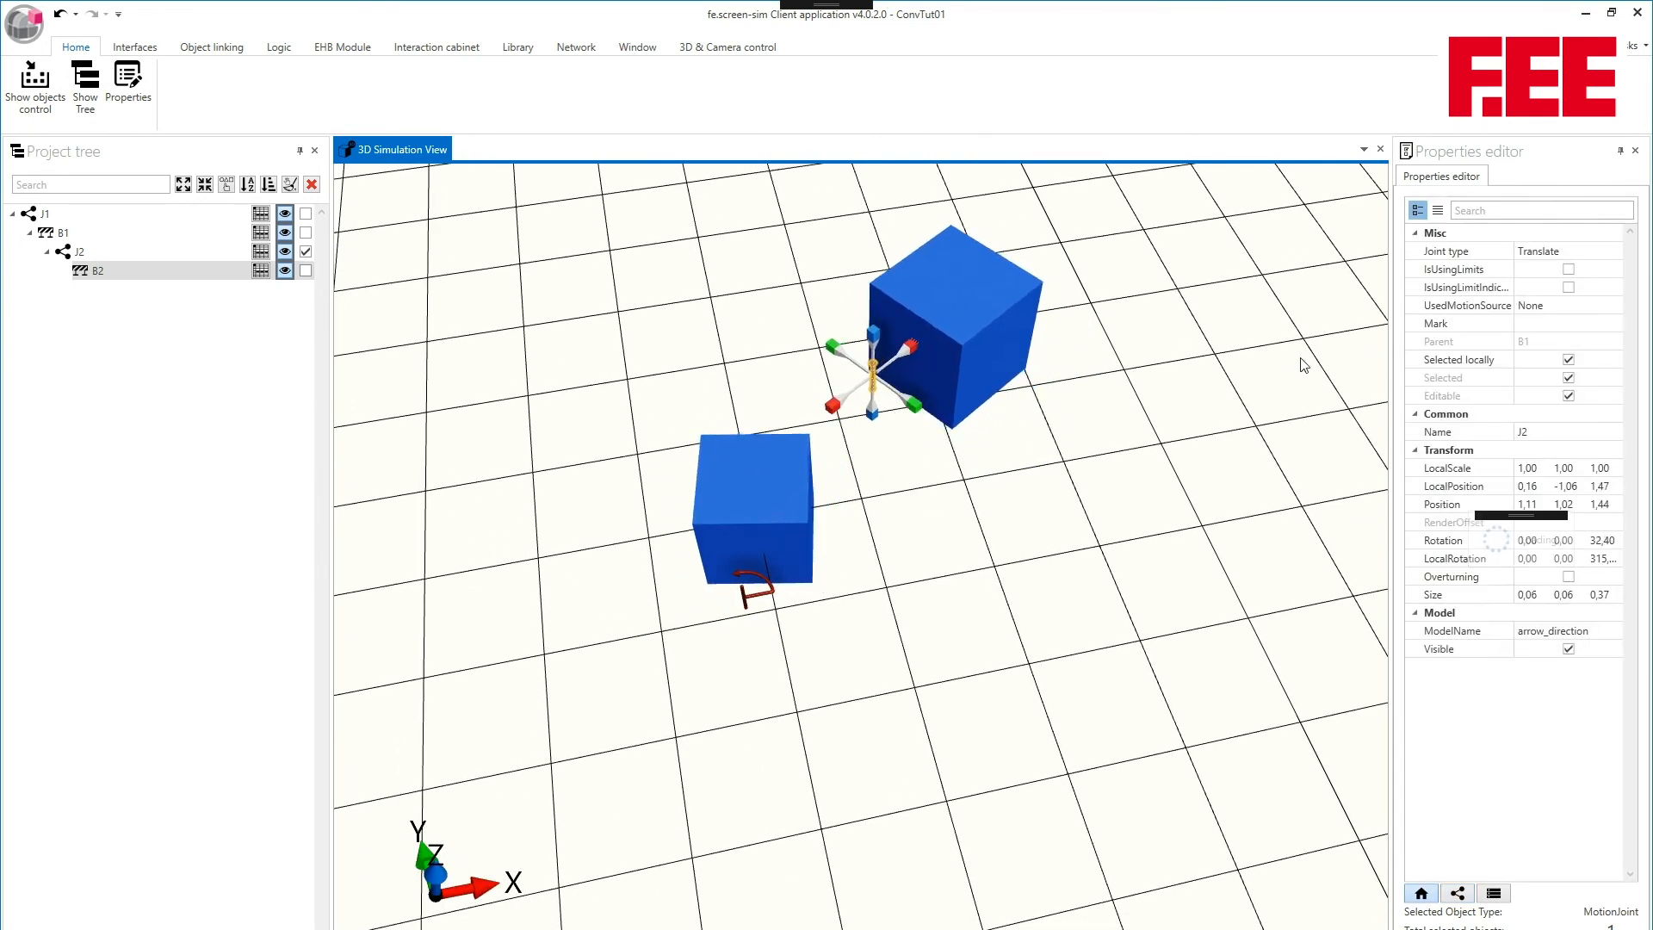
{"action": "left_click", "coordinate": [1457, 893]}
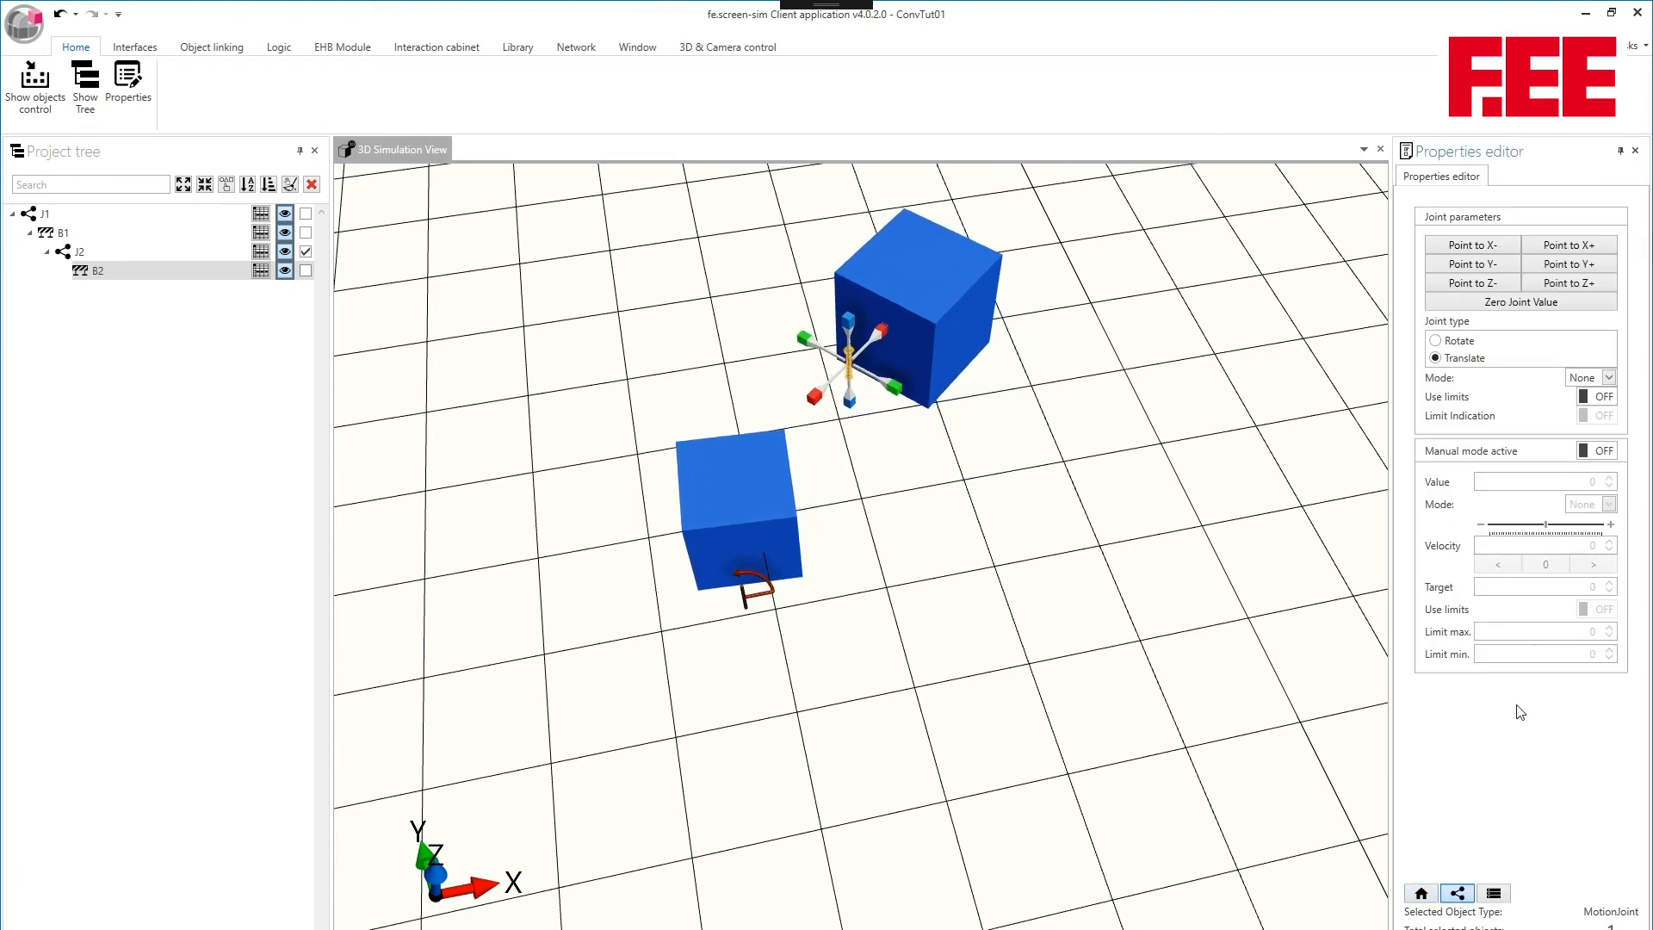
{"action": "left_click", "coordinate": [1563, 246]}
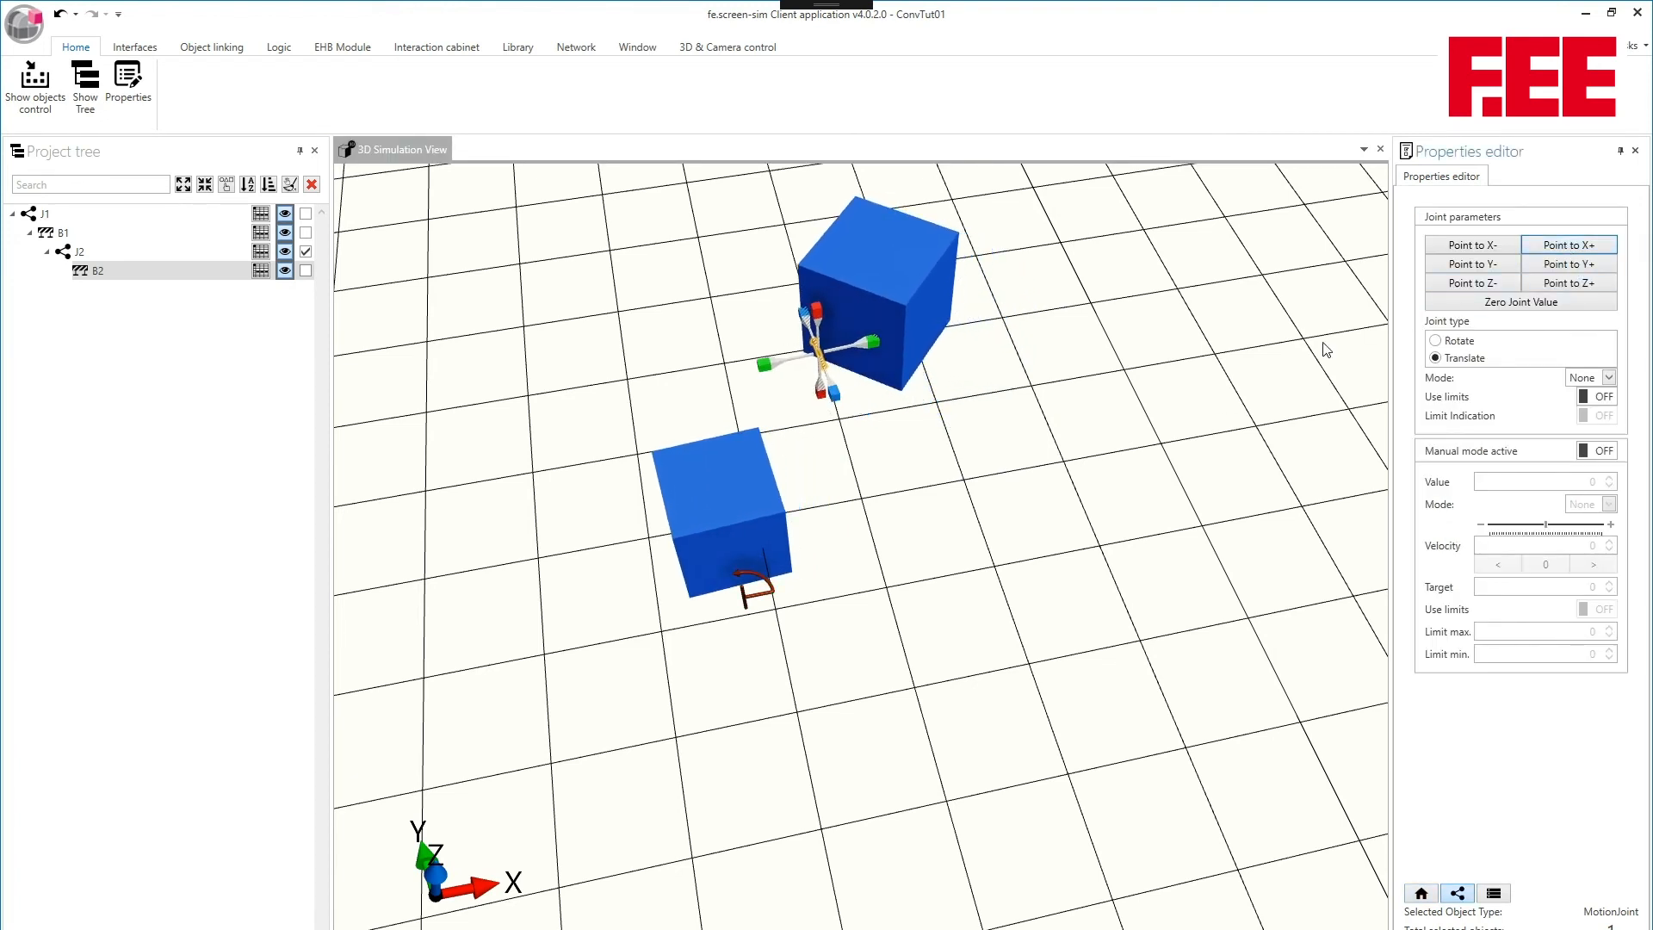
{"action": "left_click", "coordinate": [1437, 342]}
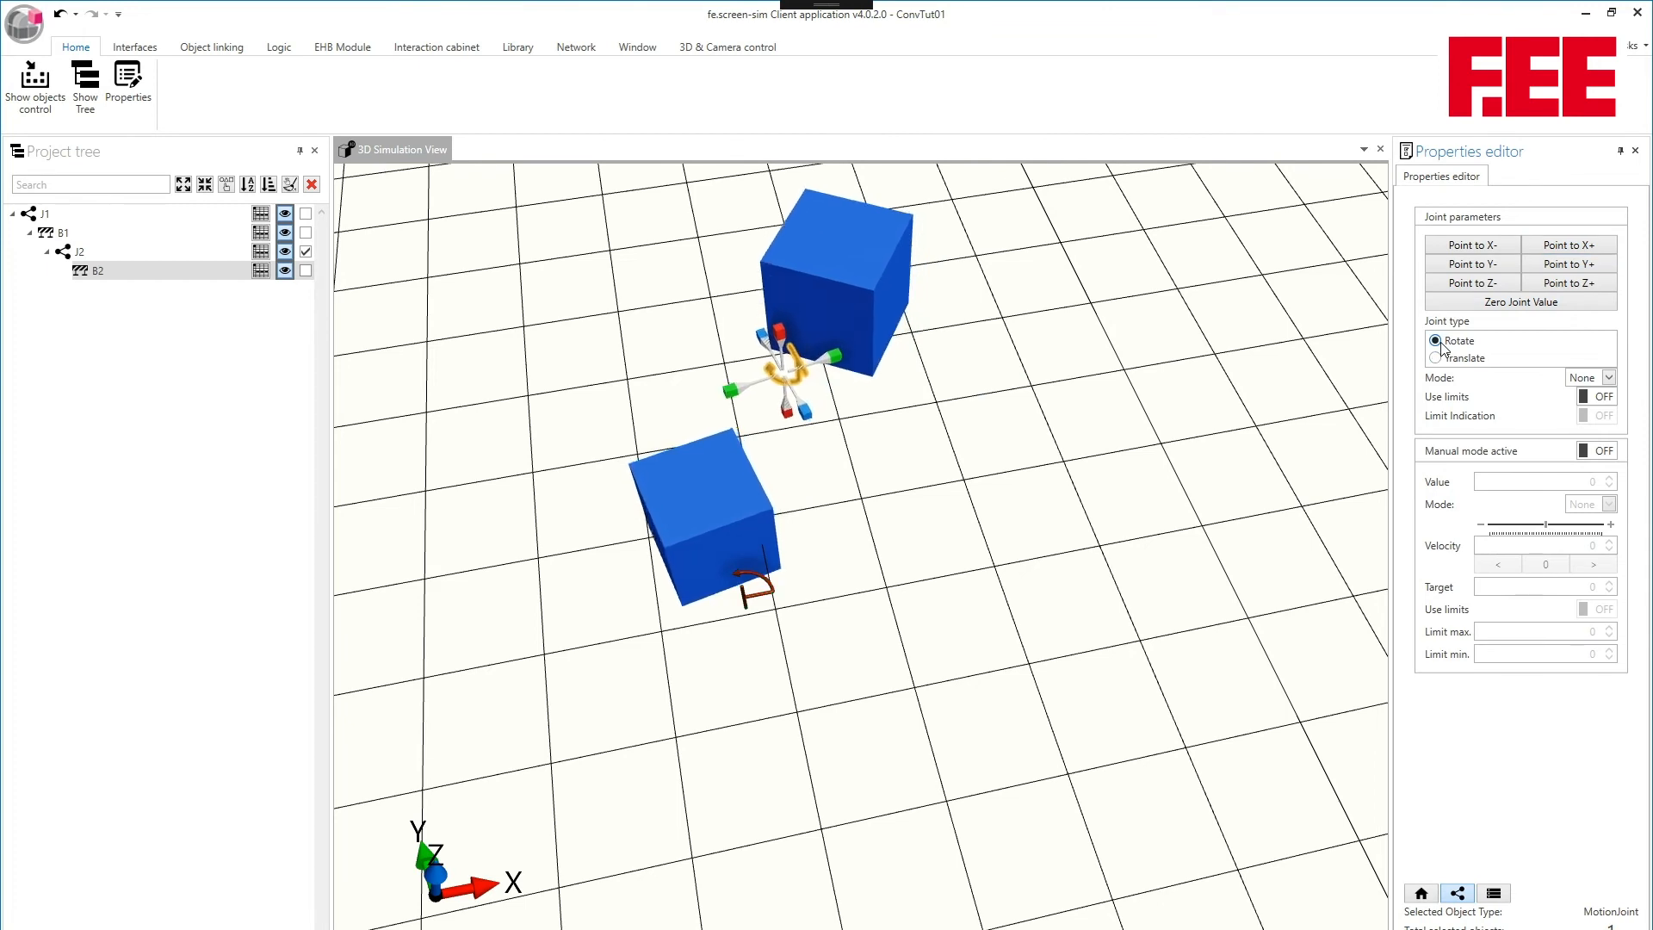
- Activate manual mode for joint J2 and drive it in Velocity mode at a velocity of 3
{"action": "left_click", "coordinate": [1598, 450]}
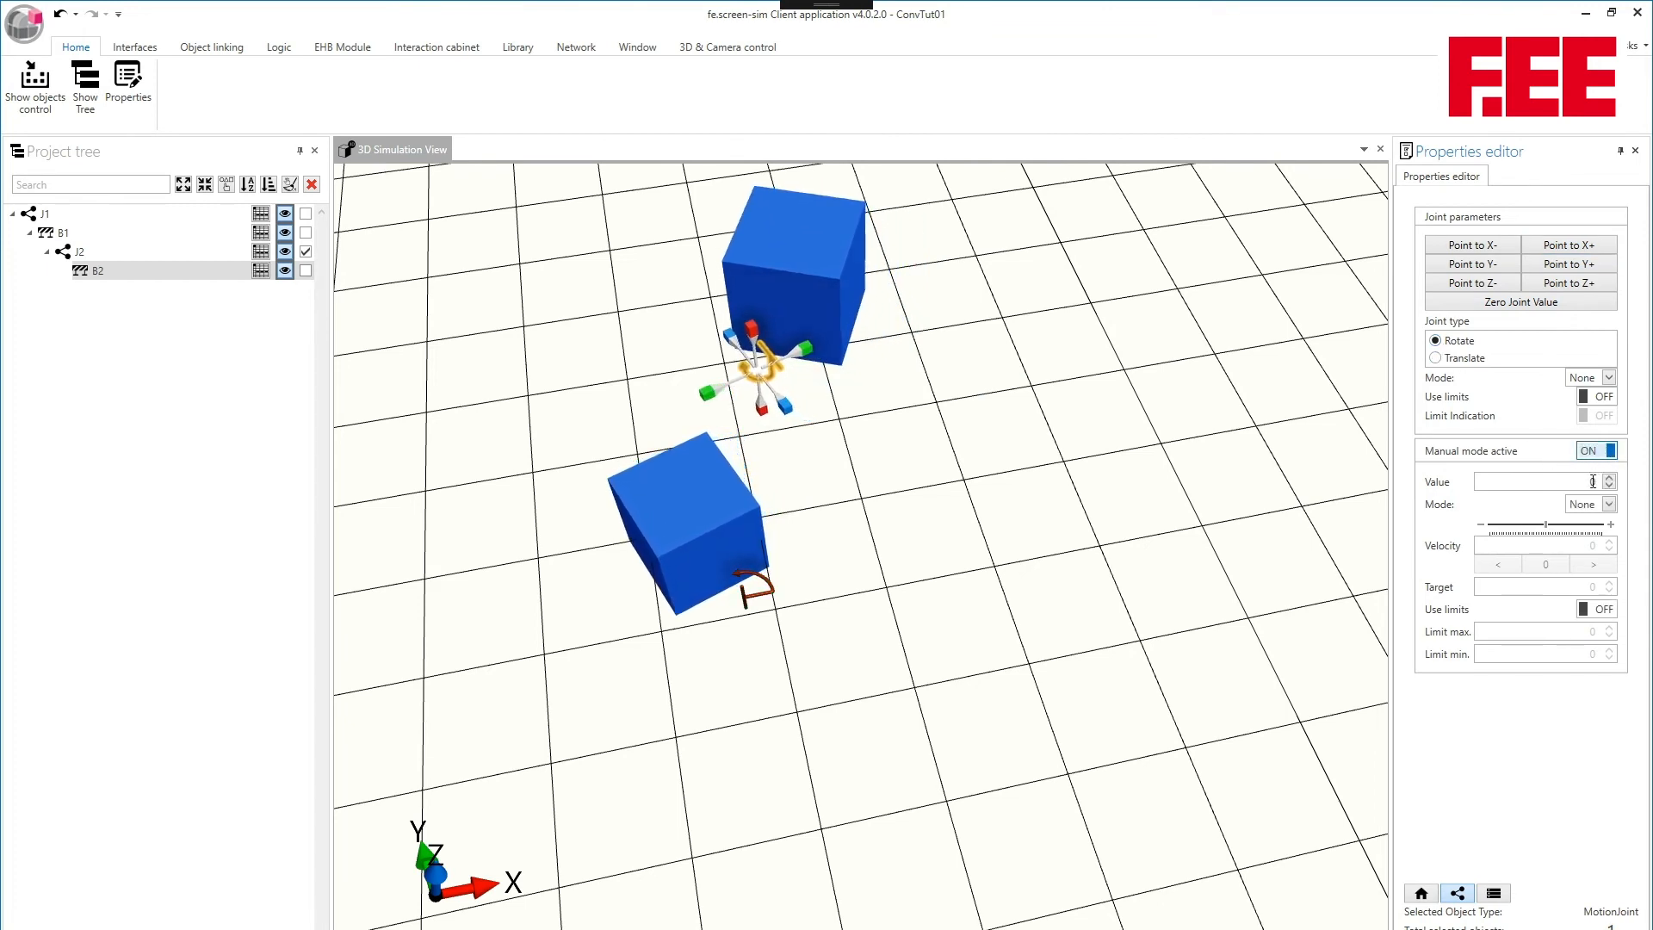
{"action": "left_click", "coordinate": [1609, 505]}
{"action": "left_click", "coordinate": [1588, 541]}
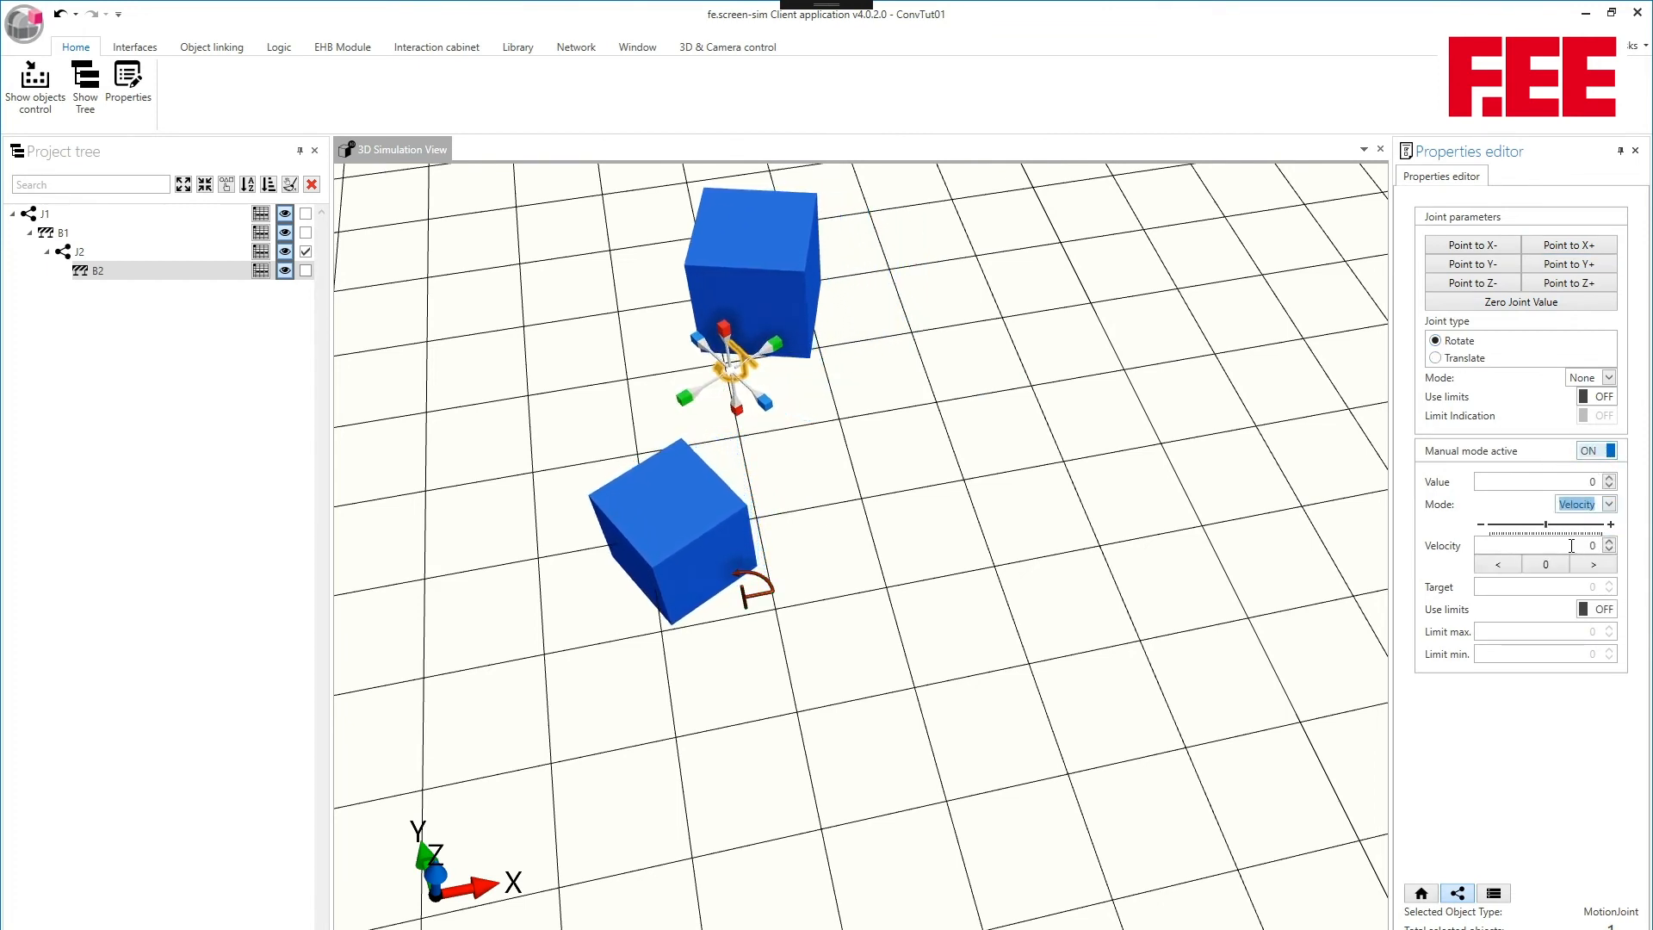
{"action": "type", "text": "3,"}
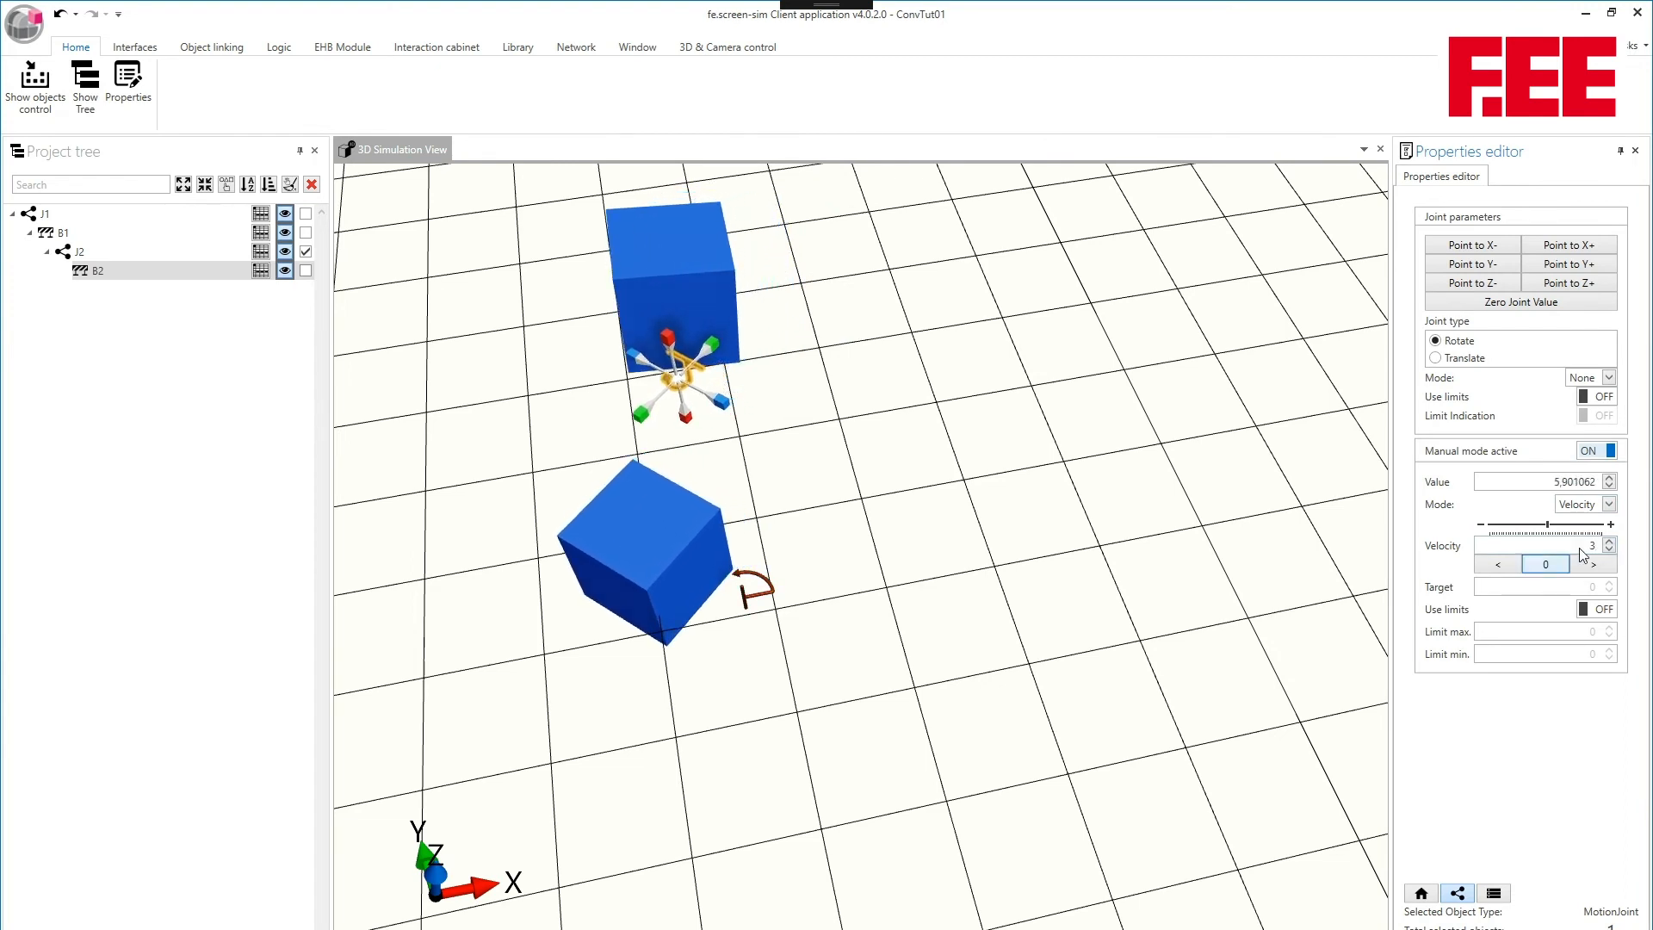
- Set J2's manual velocity to 5 and view the combined motion of both bumpers from other angles
{"action": "left_click_drag", "start_coordinate": [1579, 547], "coordinate": [1611, 544]}
{"action": "type", "text": "5,"}
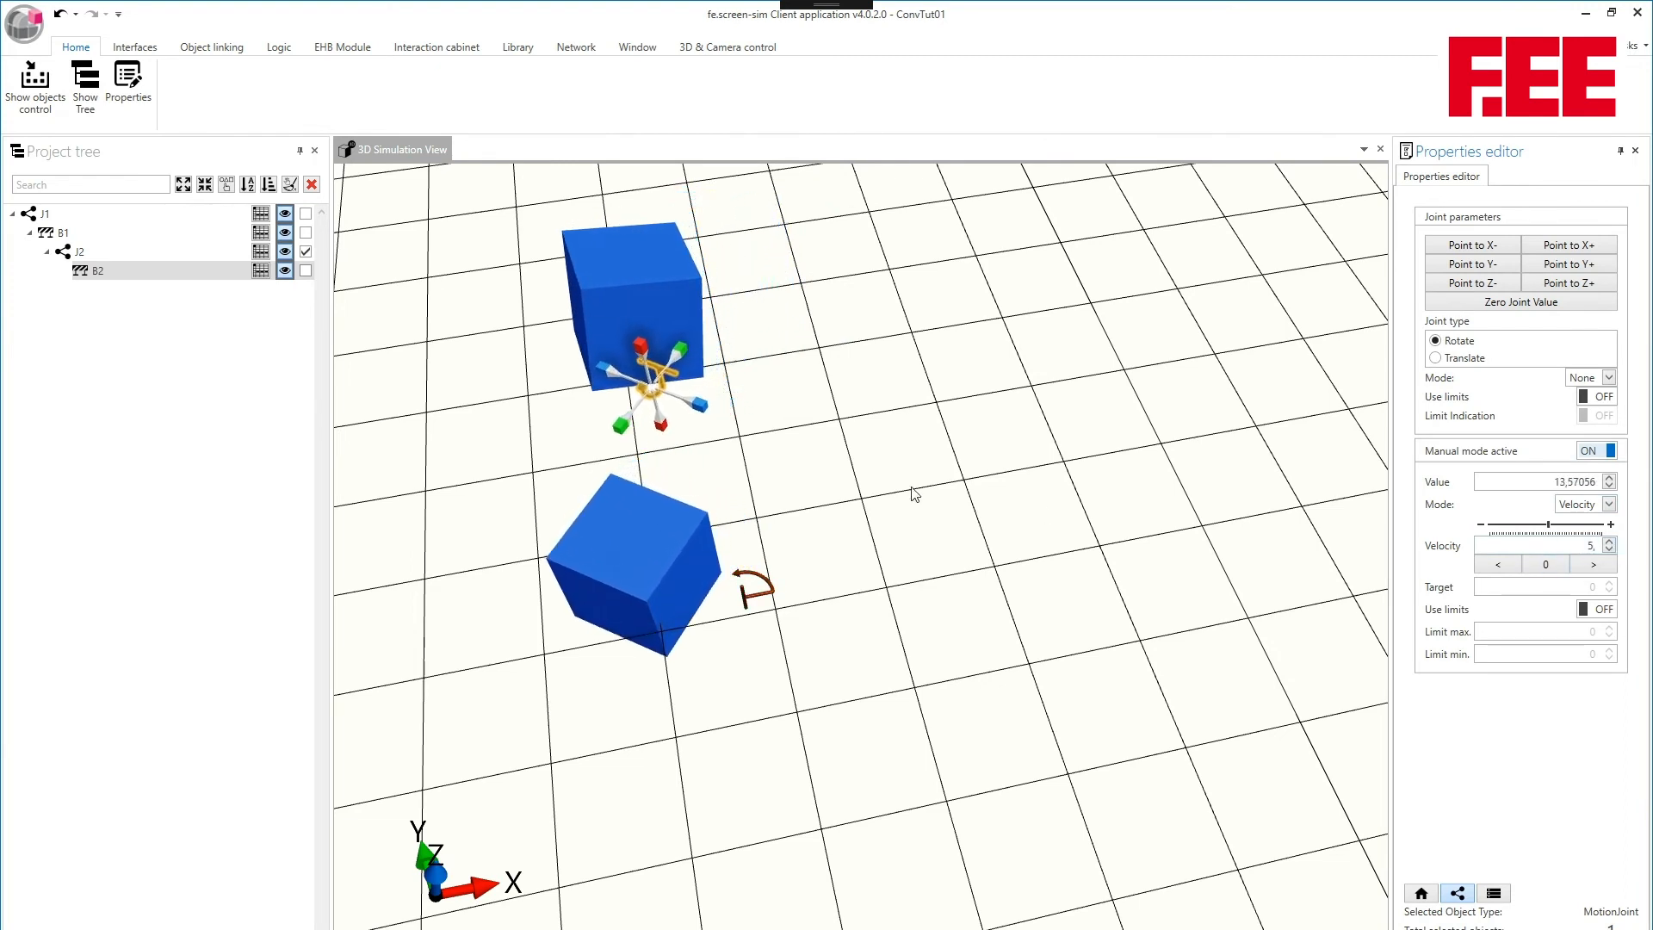
{"action": "middle_click_drag", "start_coordinate": [912, 489], "coordinate": [542, 327]}
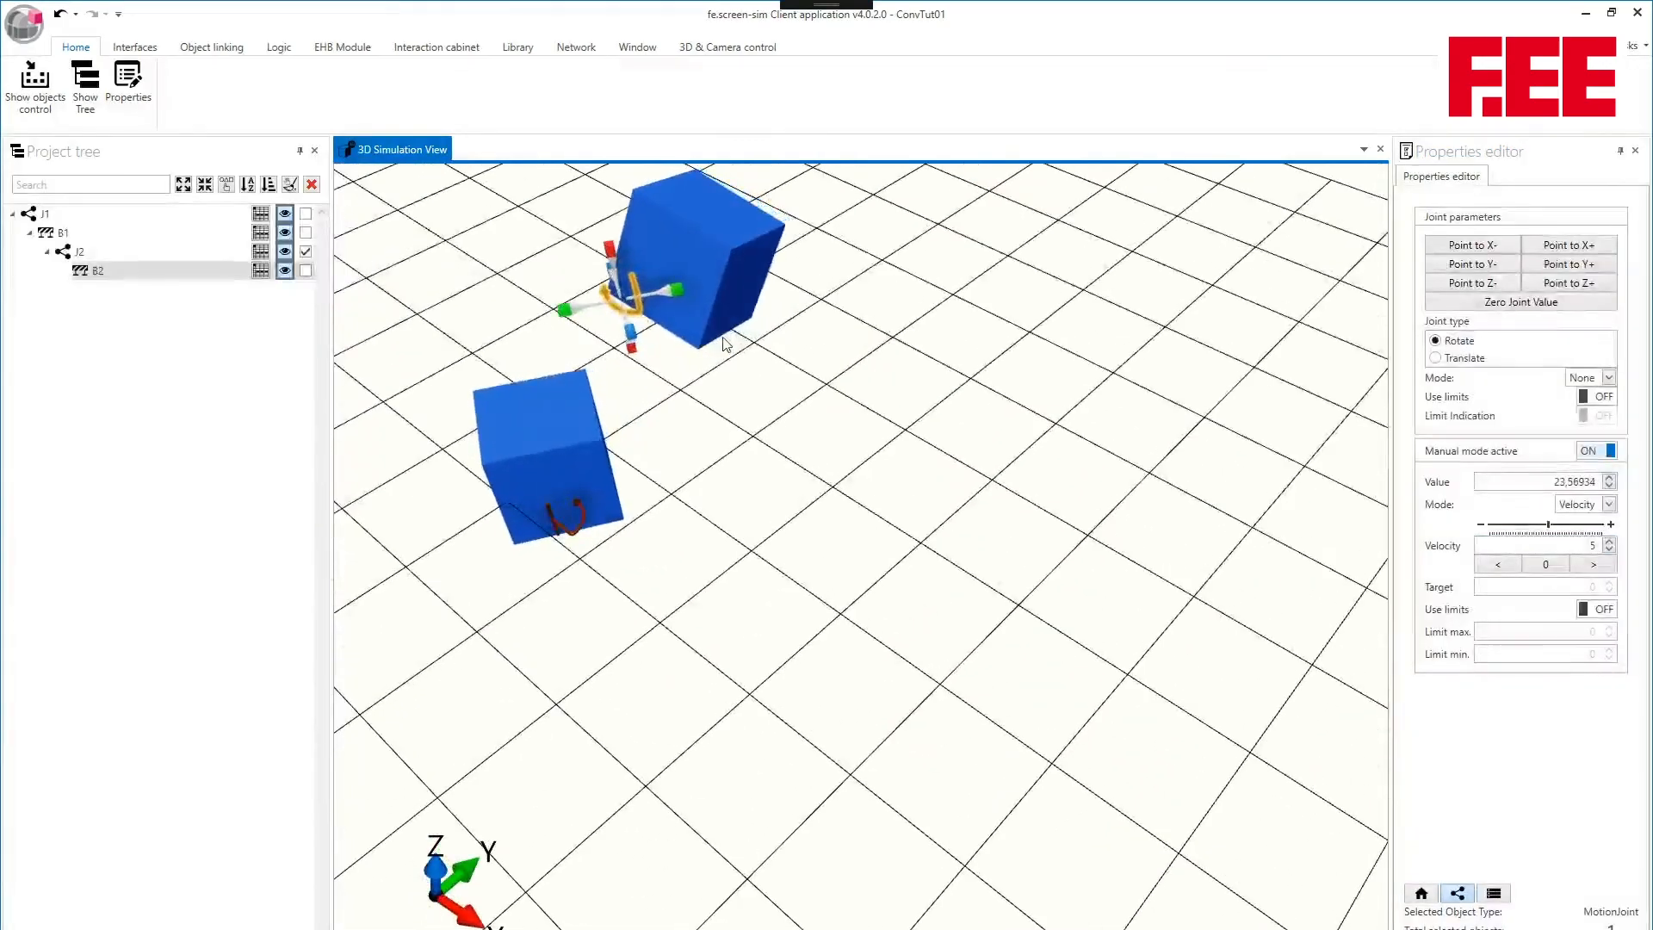
{"action": "middle_click_drag", "start_coordinate": [652, 256], "coordinate": [846, 407]}
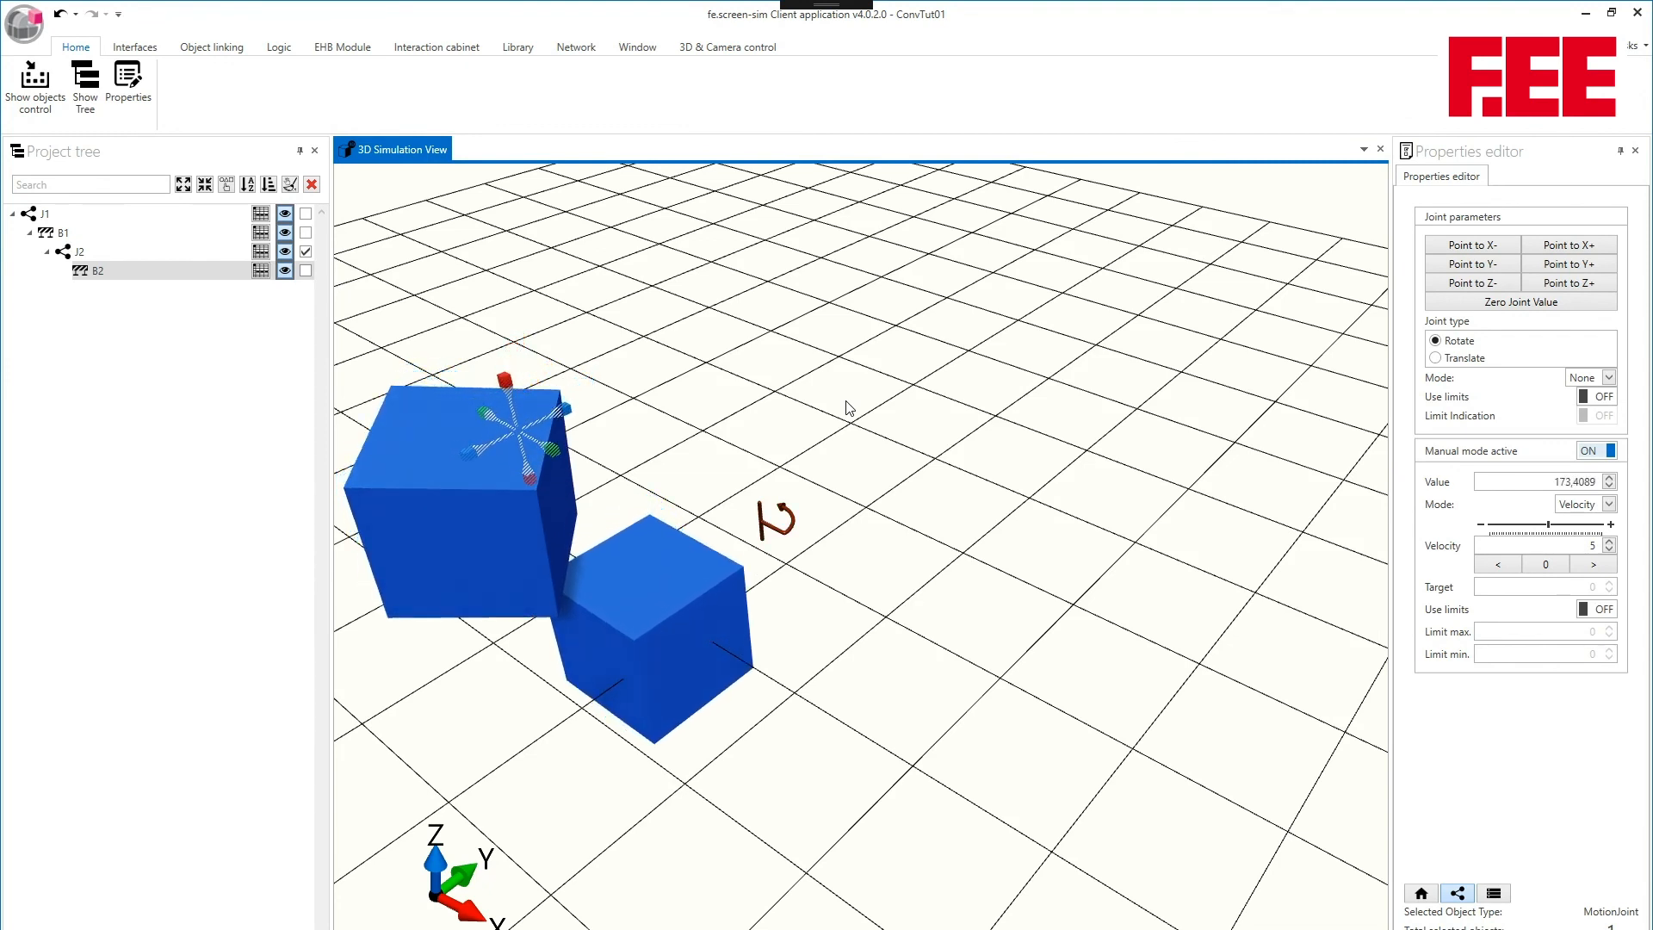
{"action": "middle_click_drag", "start_coordinate": [852, 412], "coordinate": [941, 385]}
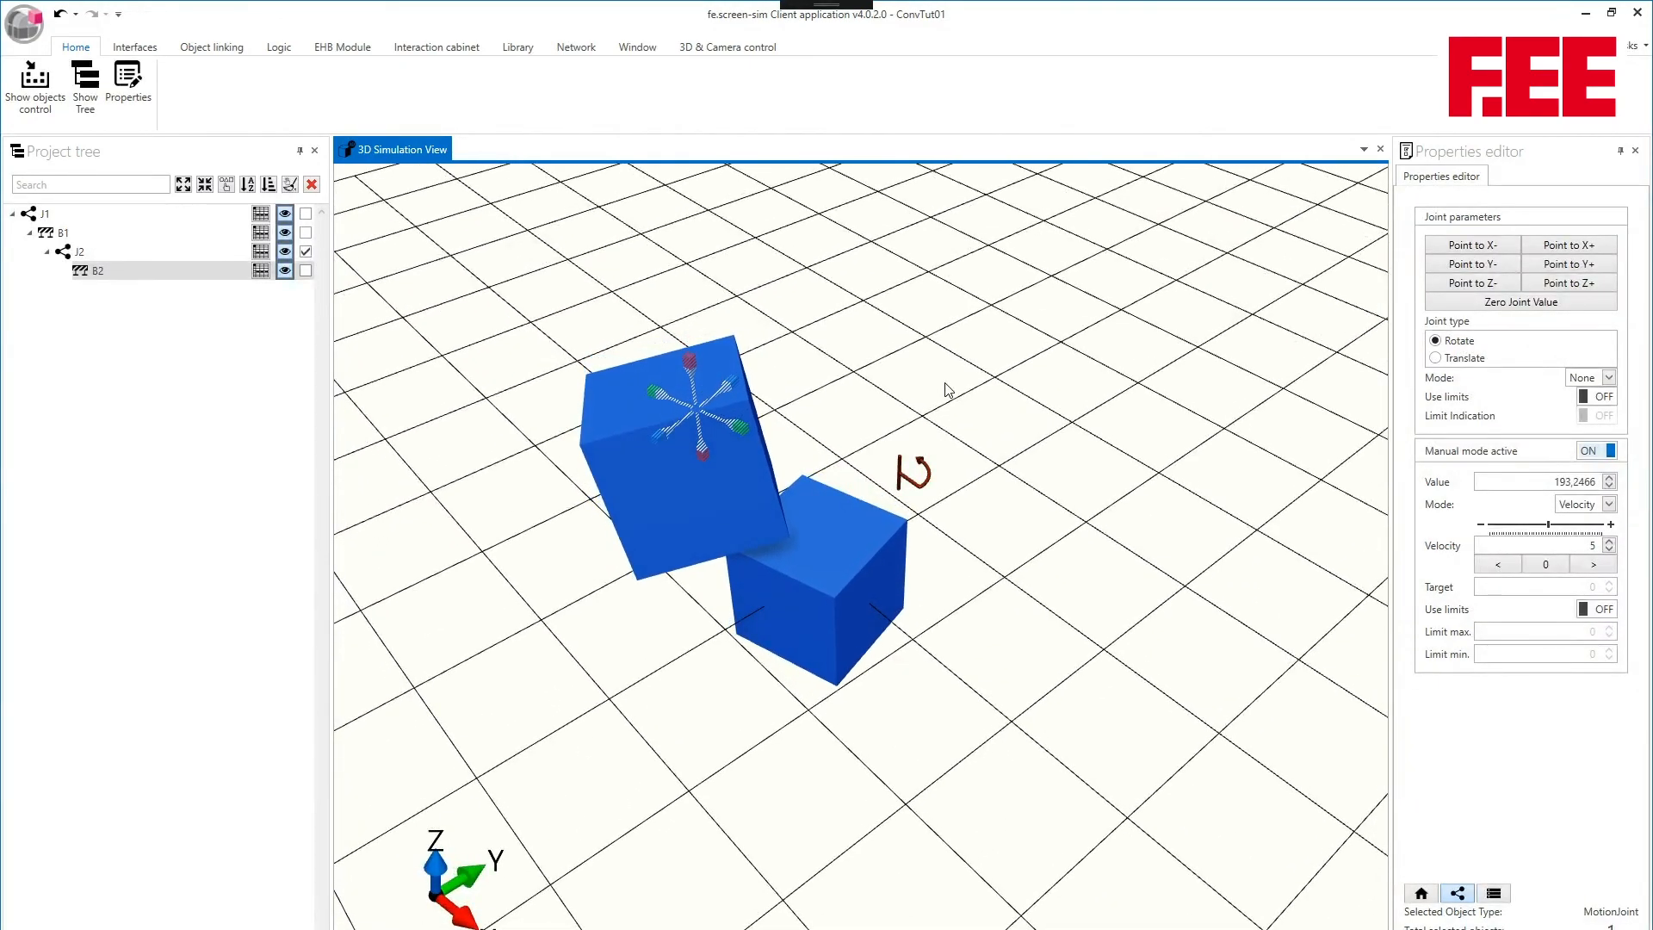